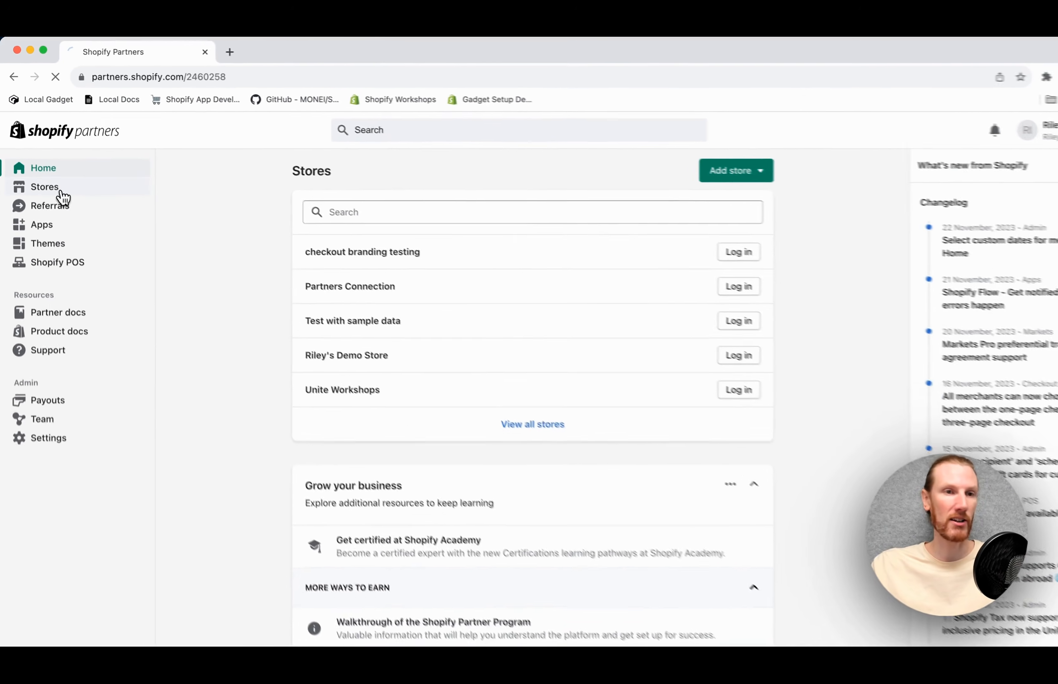
# - Start a new development store from the Stores section and choose to create a store to test and build
pyautogui.click(93, 272)
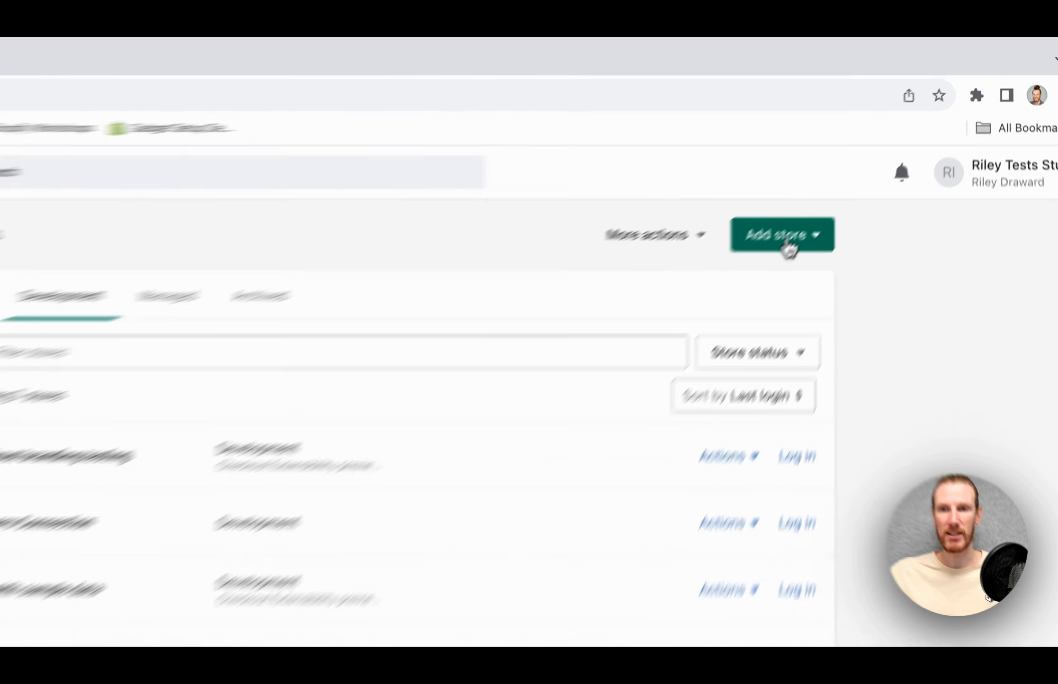
pyautogui.click(869, 168)
pyautogui.click(676, 352)
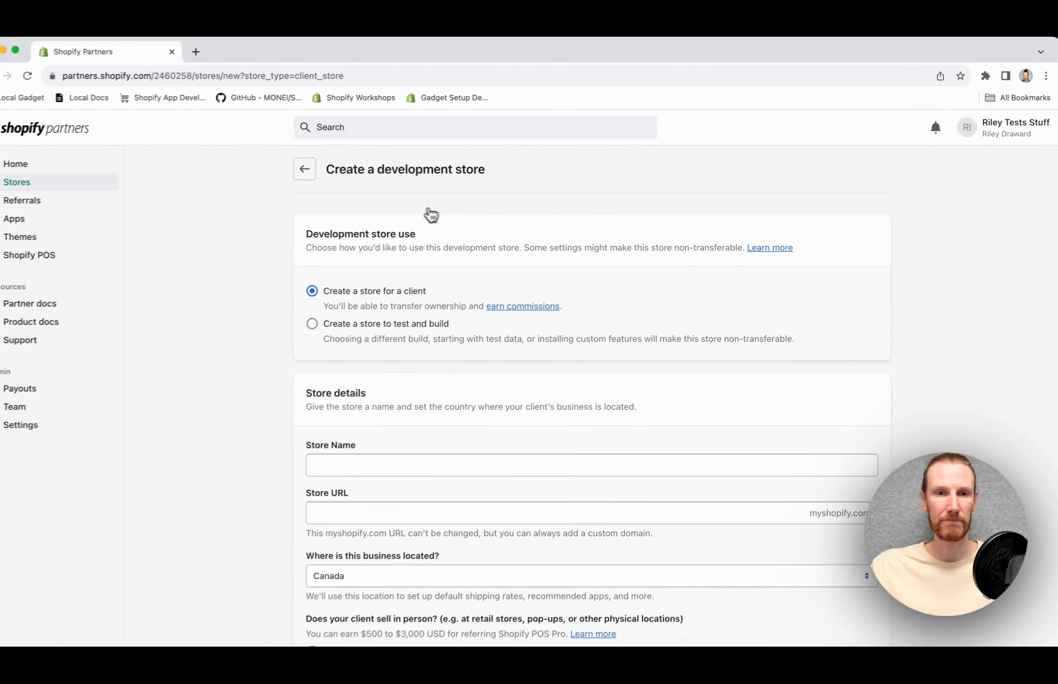
pyautogui.scroll(-3, 273, 233)
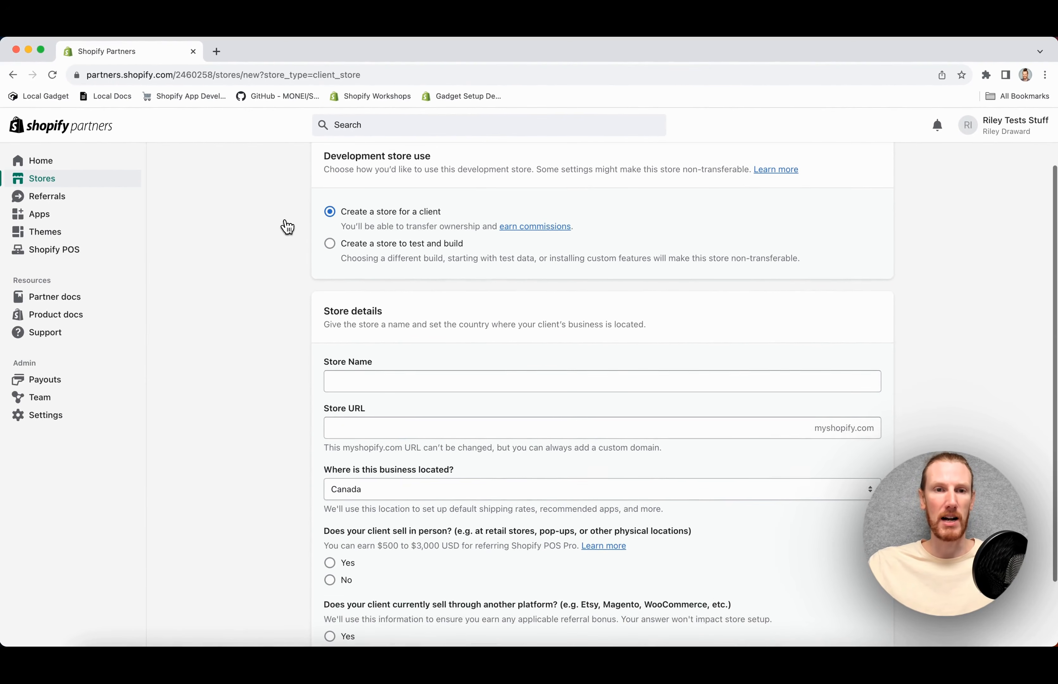
pyautogui.click(361, 244)
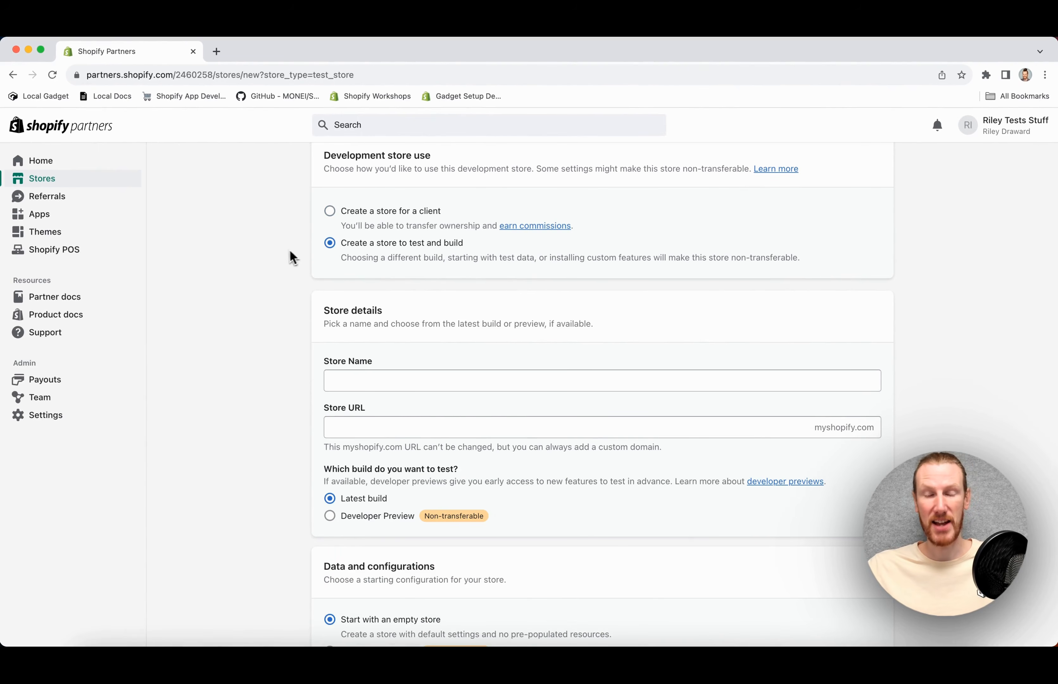
# - Name the new development store "cart transform testing"
pyautogui.click(346, 377)
pyautogui.write('cart transf')
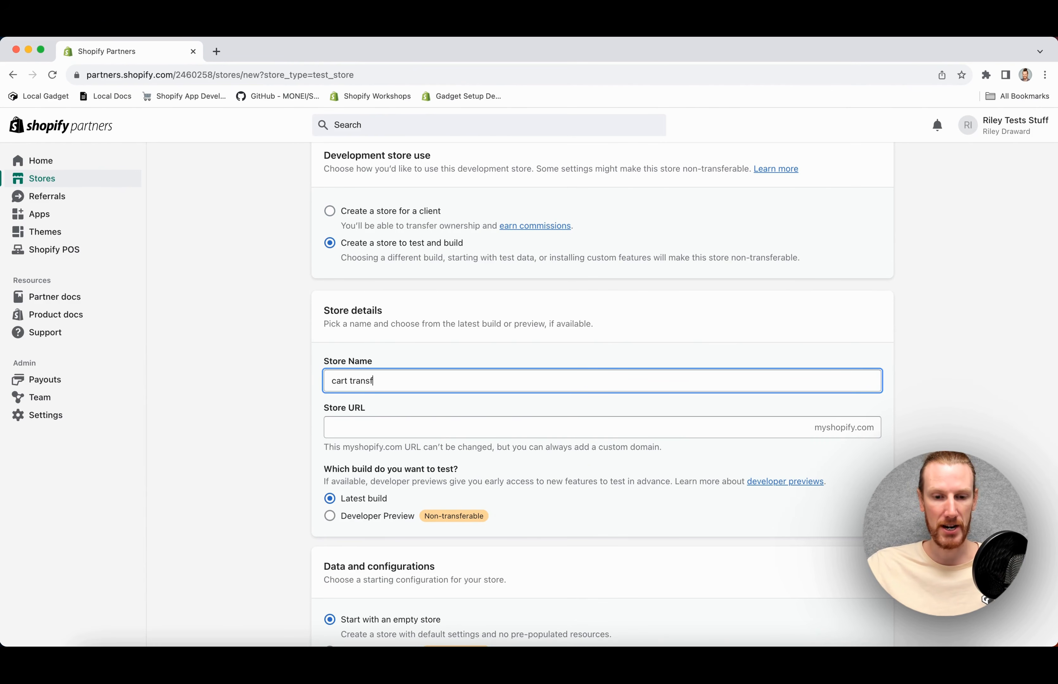
pyautogui.write('orm testing')
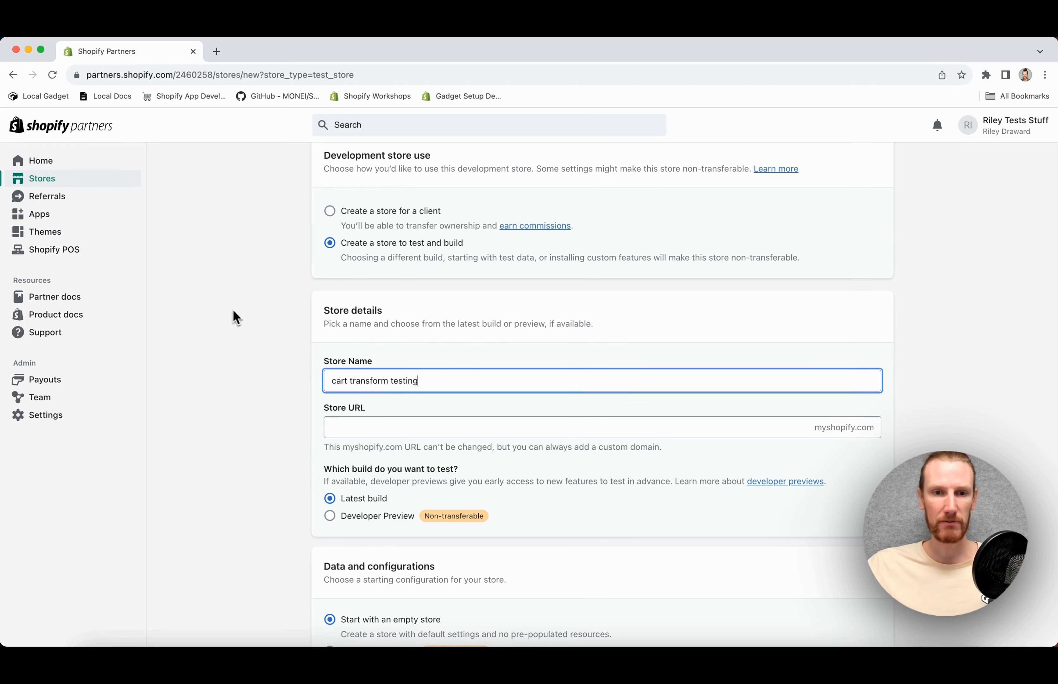
# - Set the store's build to Developer Preview with the Cart Transform preview
pyautogui.scroll(-2, 240, 313)
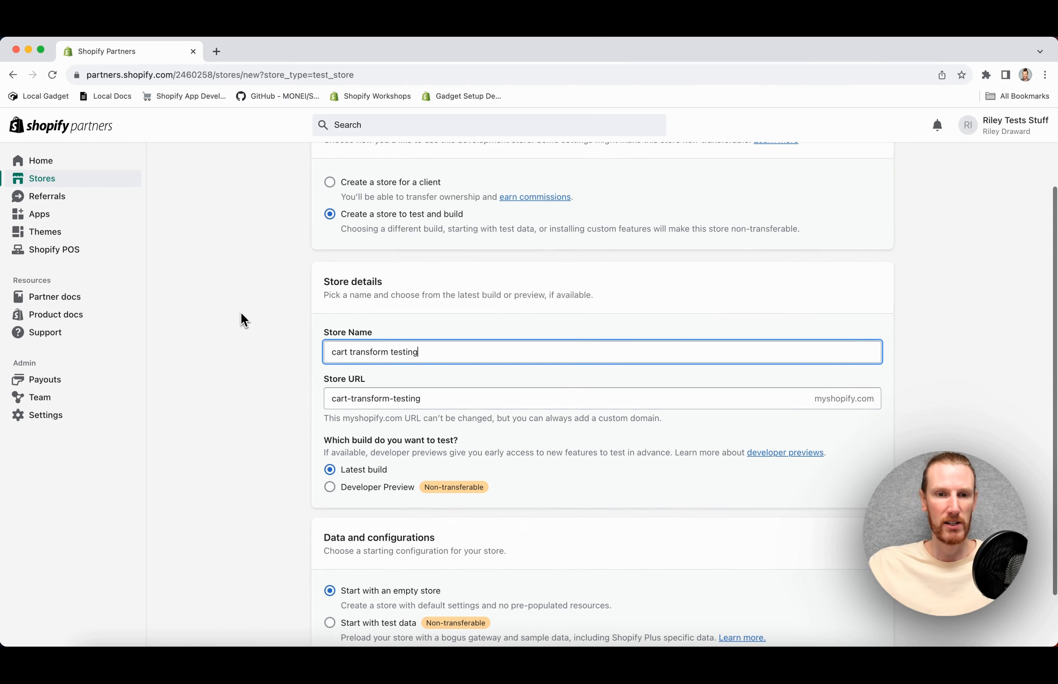
pyautogui.scroll(-3, 240, 314)
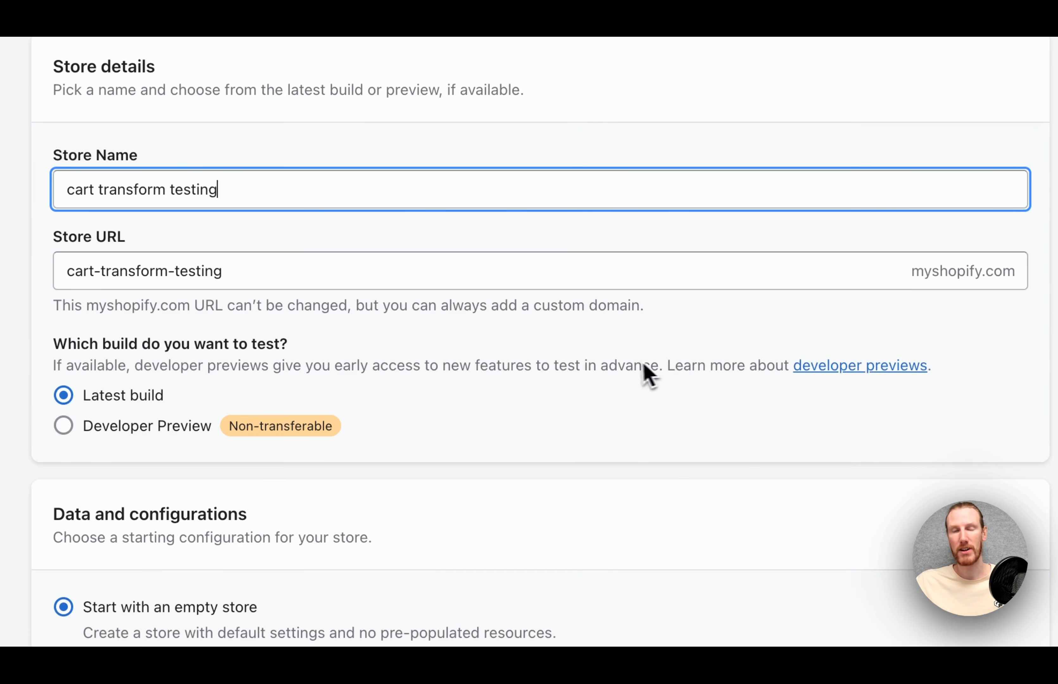
pyautogui.click(182, 438)
pyautogui.click(198, 464)
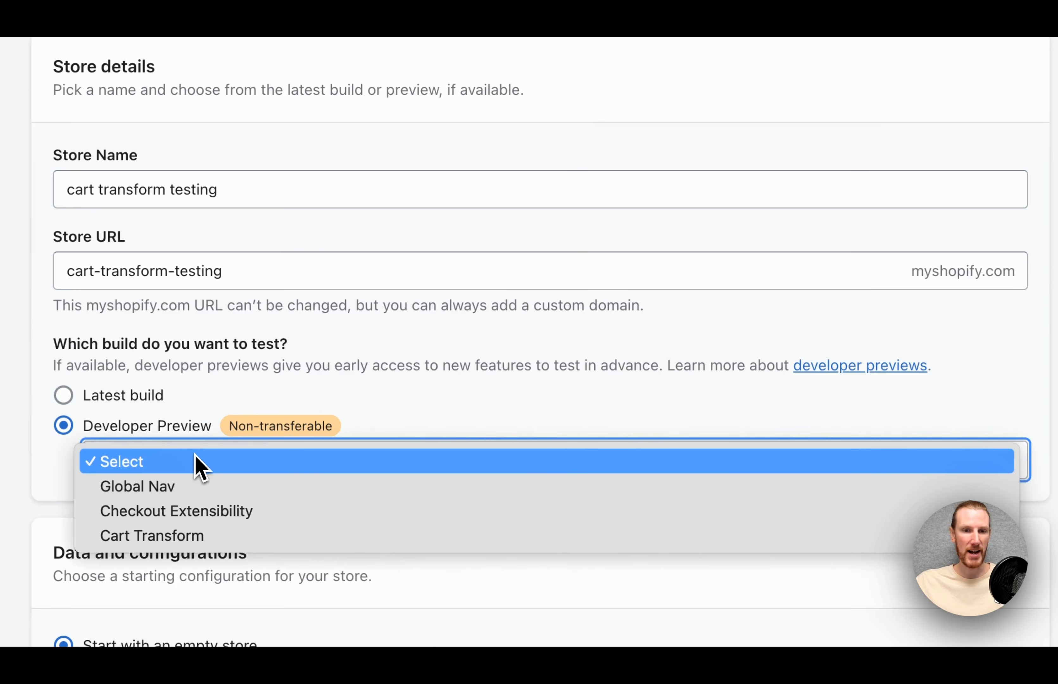
pyautogui.click(196, 536)
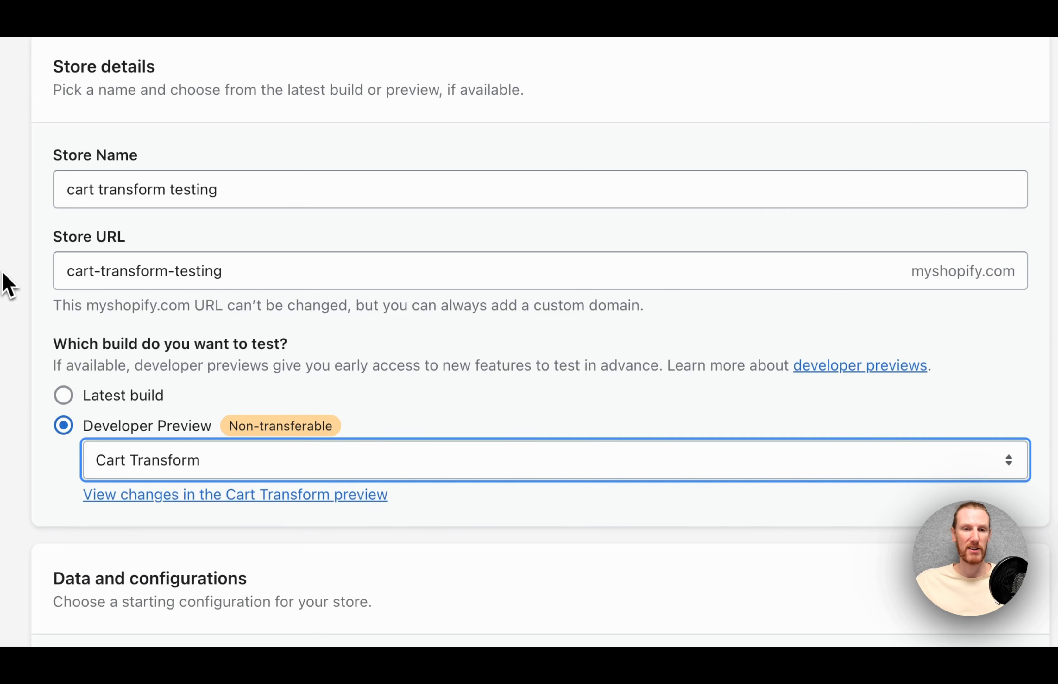
pyautogui.click(287, 460)
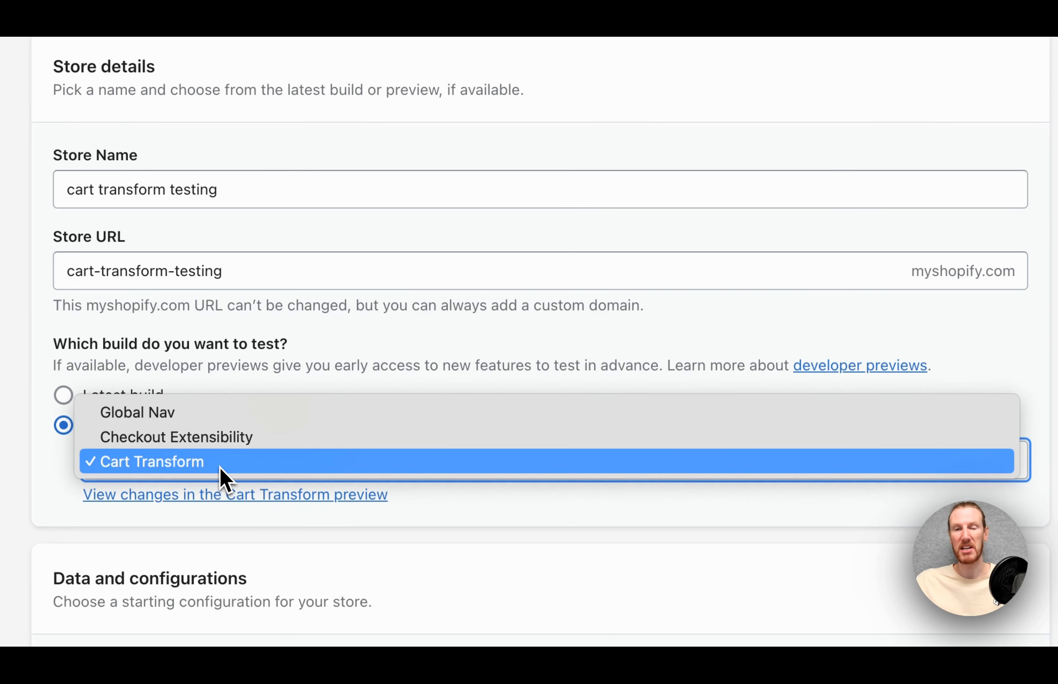
pyautogui.click(1, 451)
pyautogui.click(1, 451)
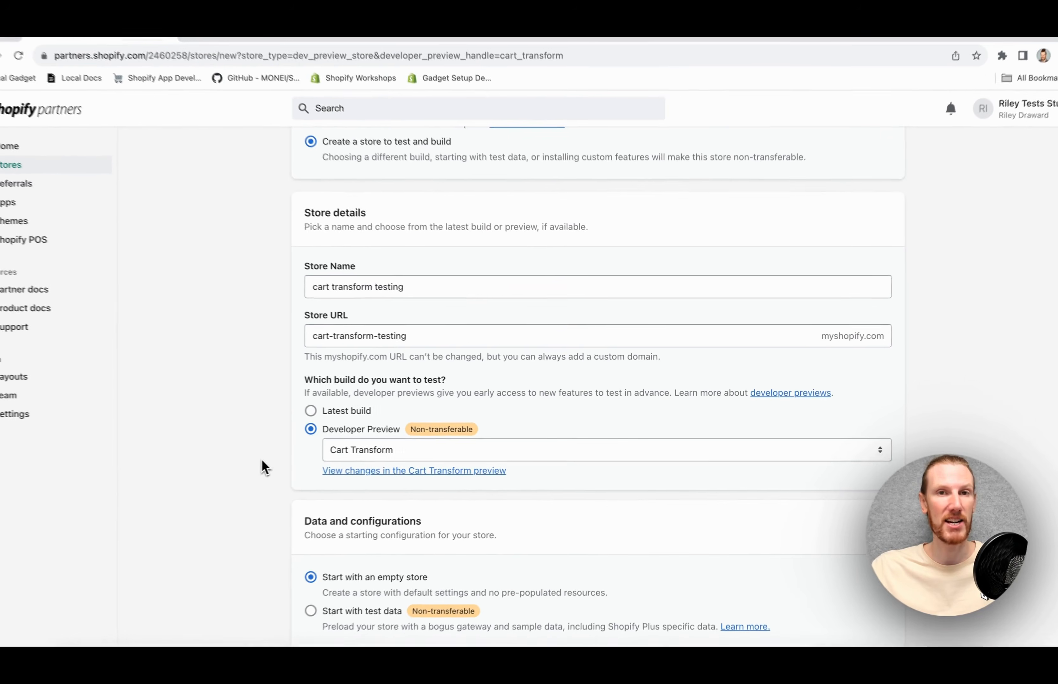
# - Choose to start with test data and create the development store
pyautogui.scroll(-2, 284, 463)
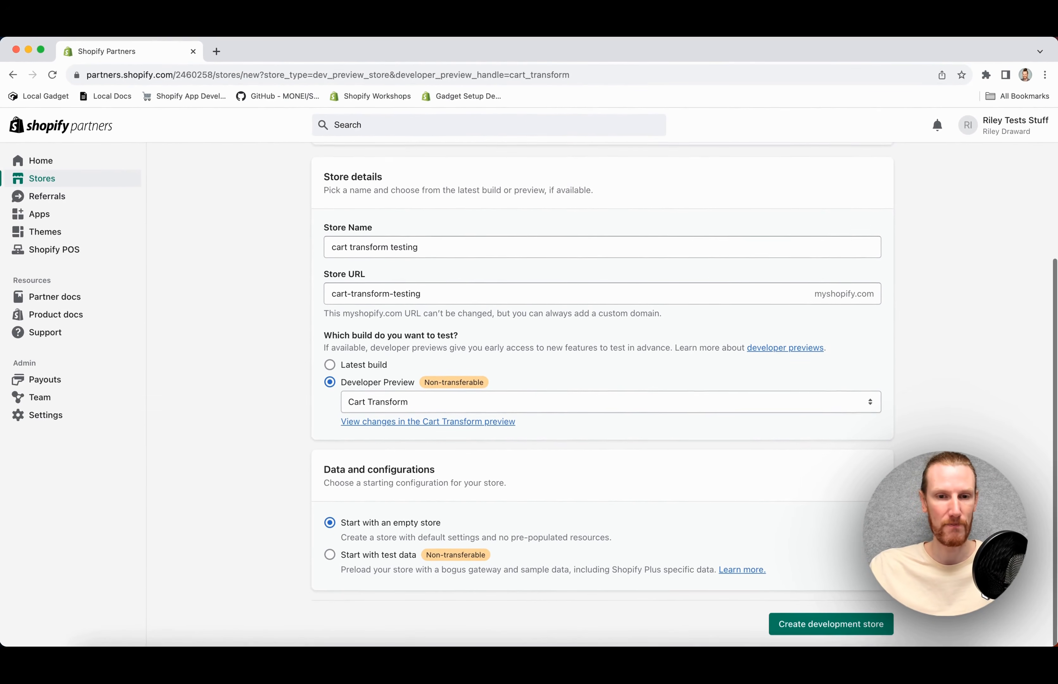
pyautogui.click(365, 557)
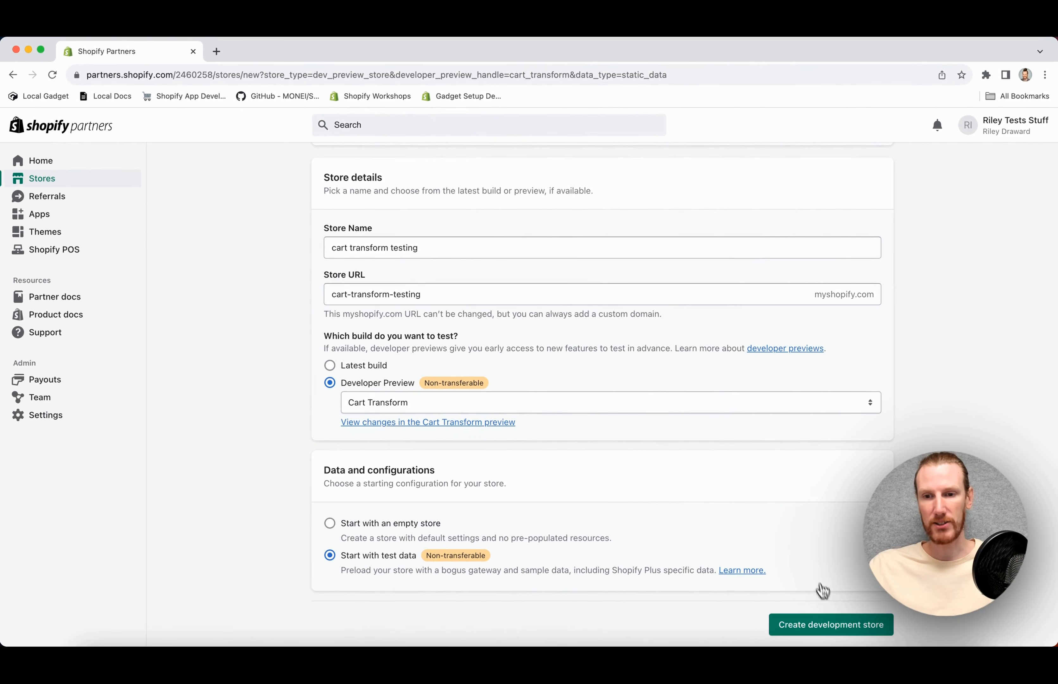
pyautogui.click(830, 630)
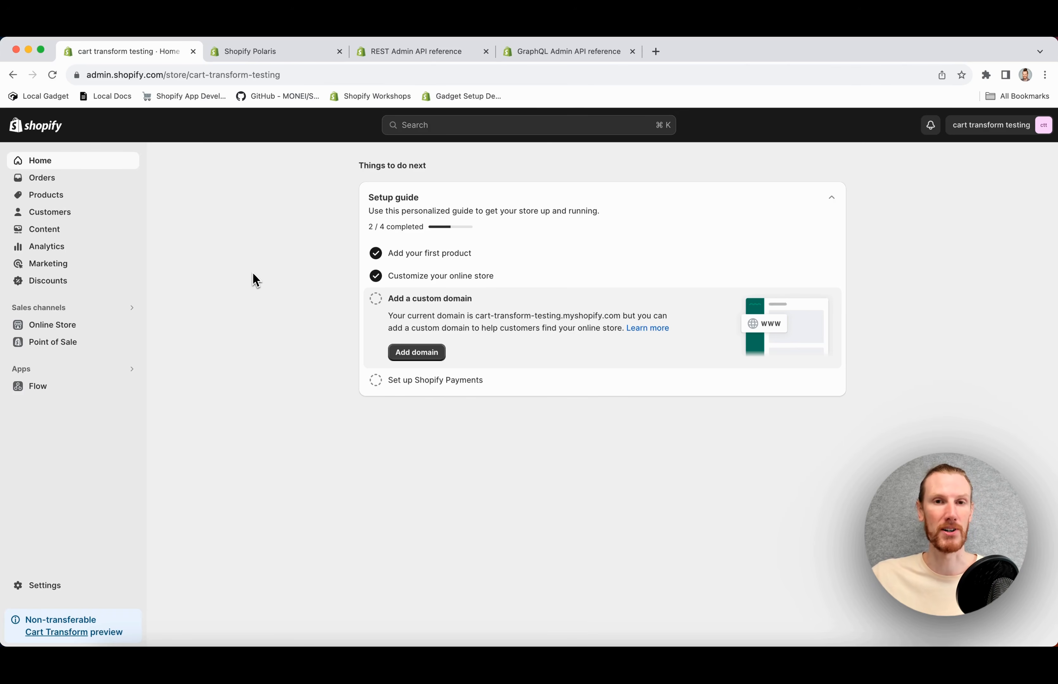
# - Review the new store's product list, customer list and installed apps in the admin
pyautogui.click(67, 199)
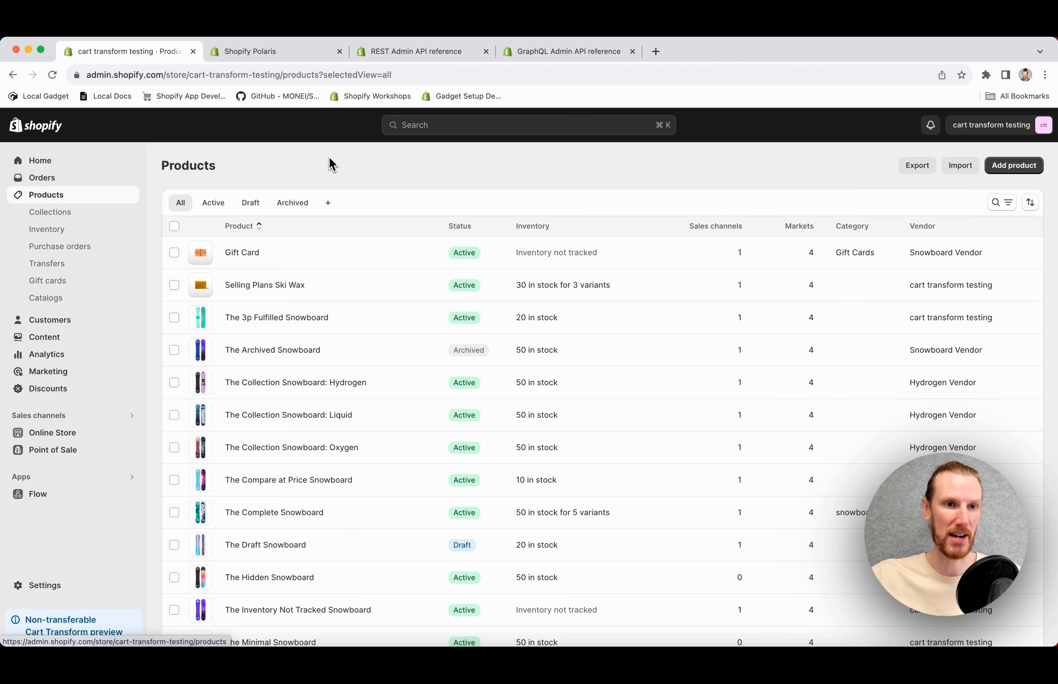
pyautogui.click(50, 321)
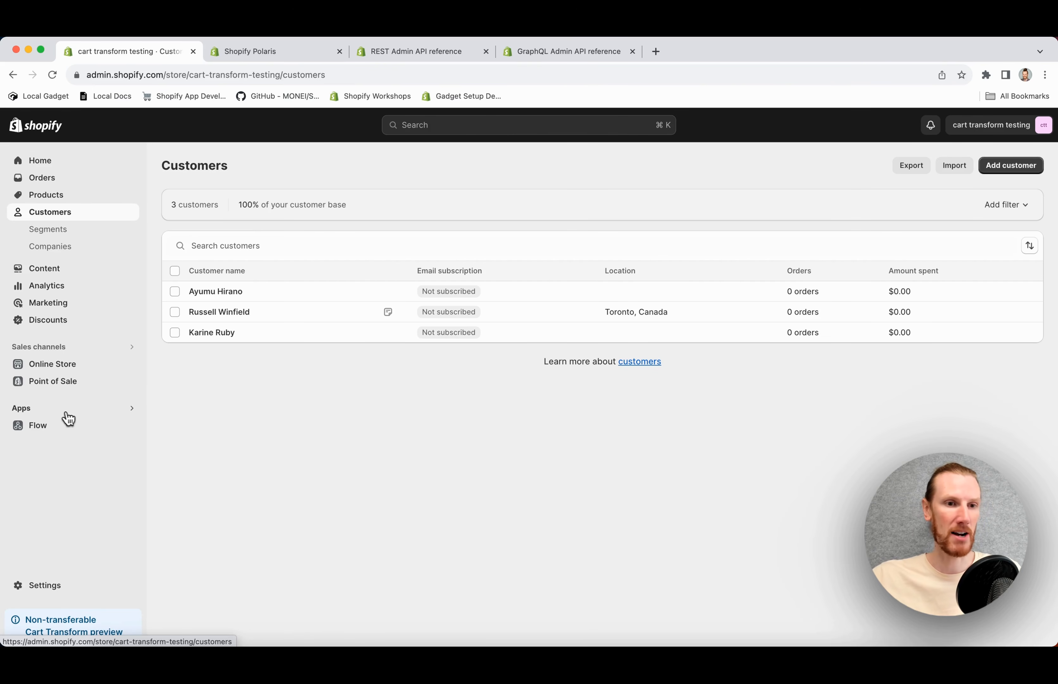
pyautogui.click(28, 410)
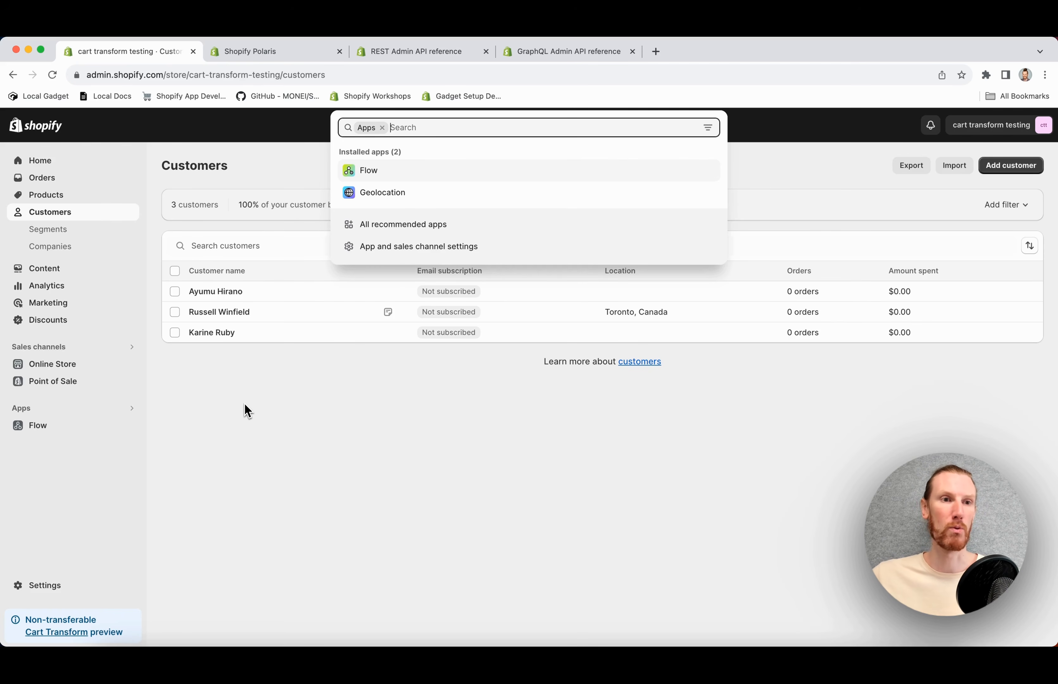
pyautogui.click(112, 371)
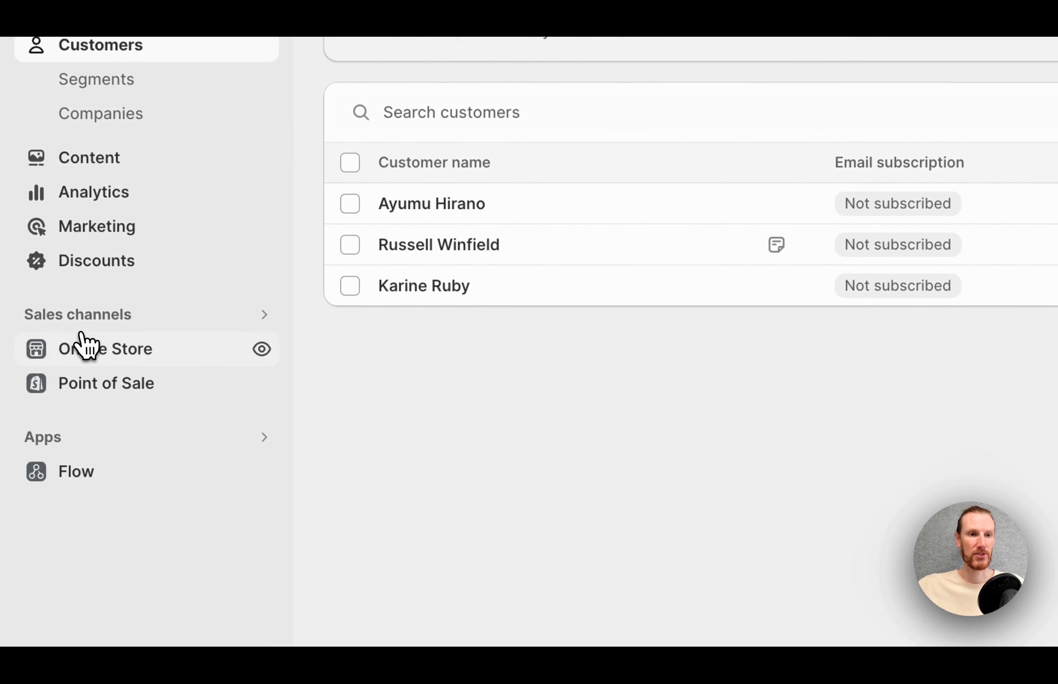
# - View the online store's storefront and add The Collection Snowboard: Liquid from the featured products to the cart
pyautogui.click(262, 349)
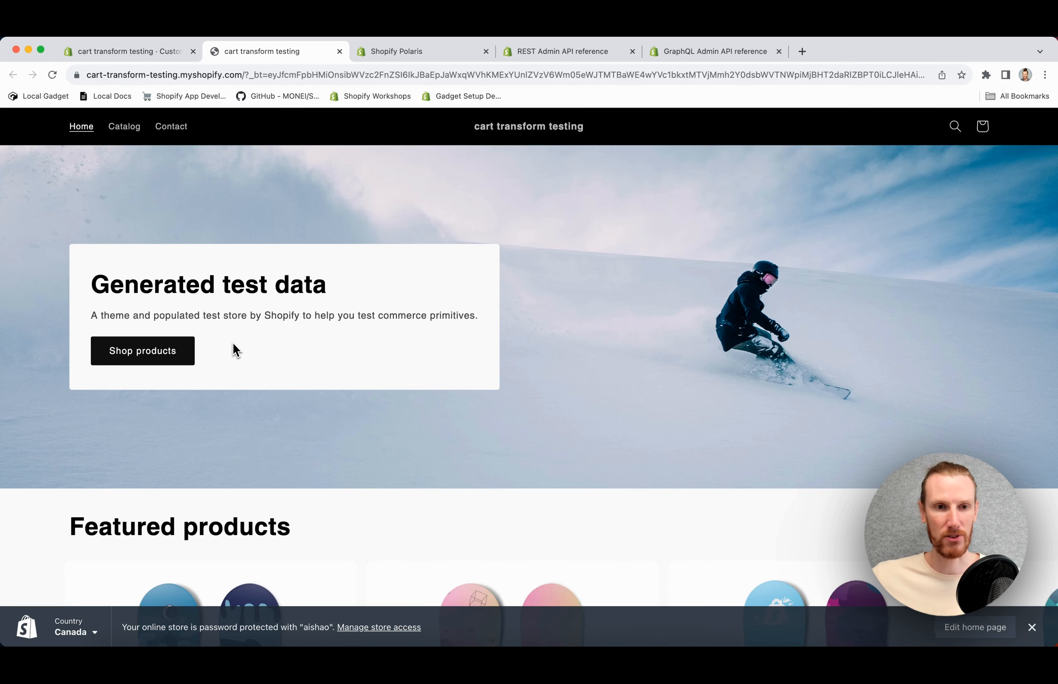
pyautogui.scroll(-6, 296, 329)
pyautogui.click(299, 332)
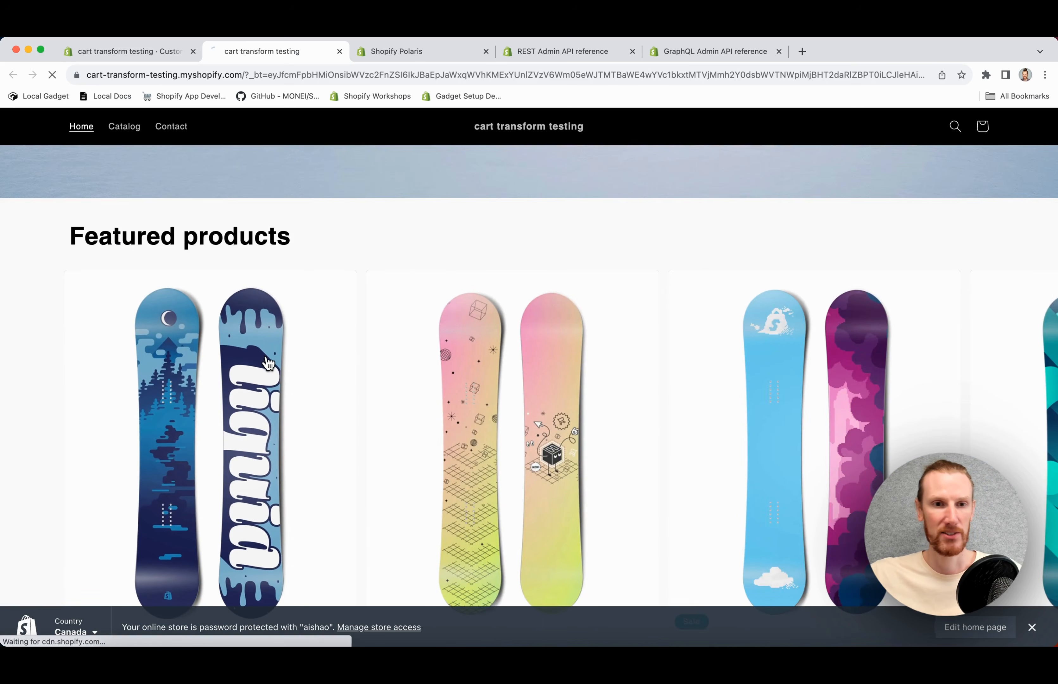
pyautogui.click(808, 333)
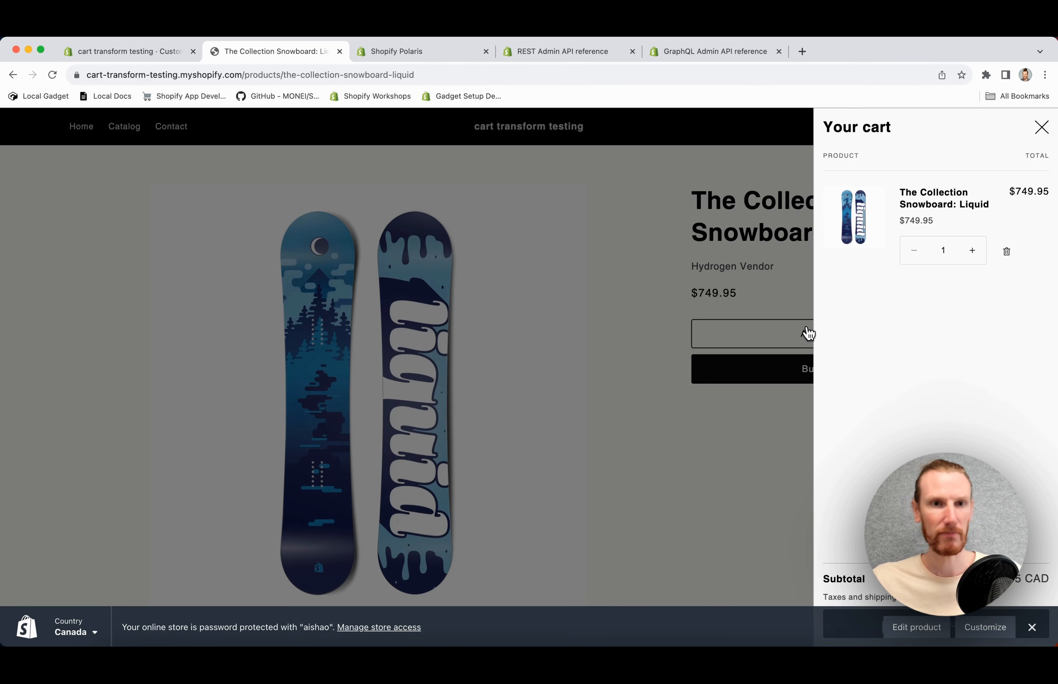
# - Open the Apps page of Shopify Partners in a new browser tab
pyautogui.click(129, 51)
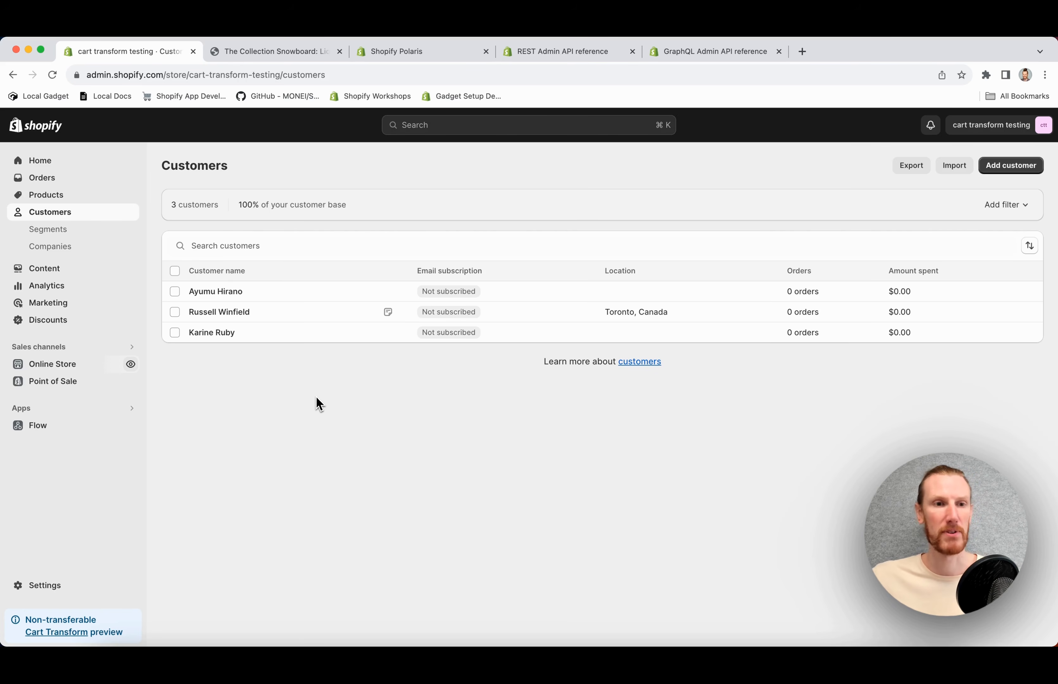
pyautogui.click(799, 57)
pyautogui.write('p')
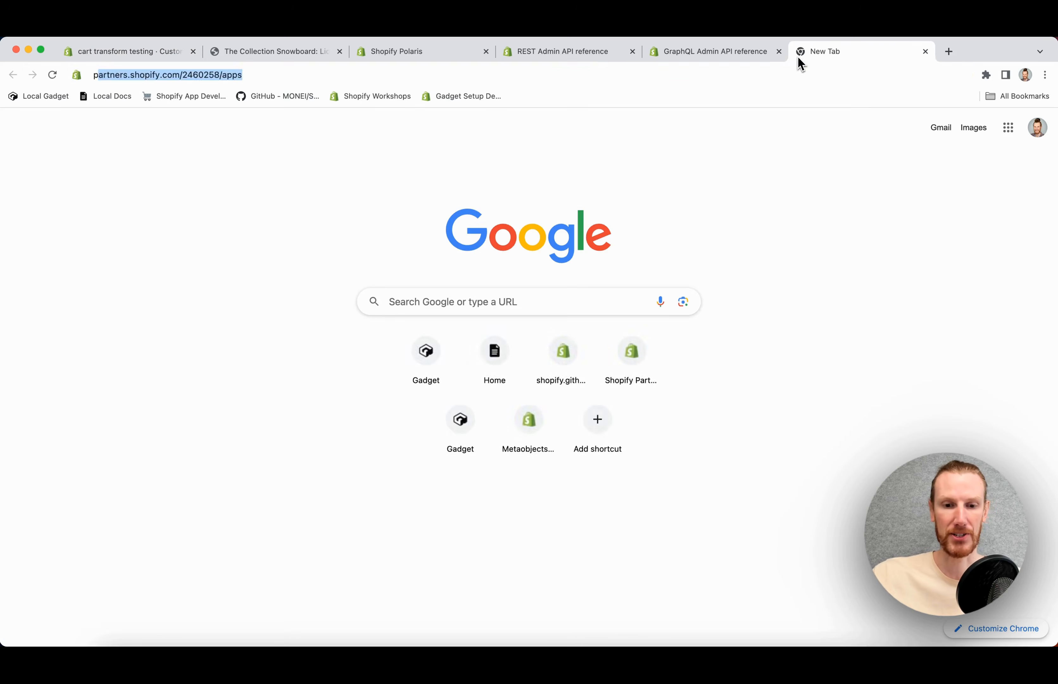
pyautogui.write('art')
pyautogui.press('Return')
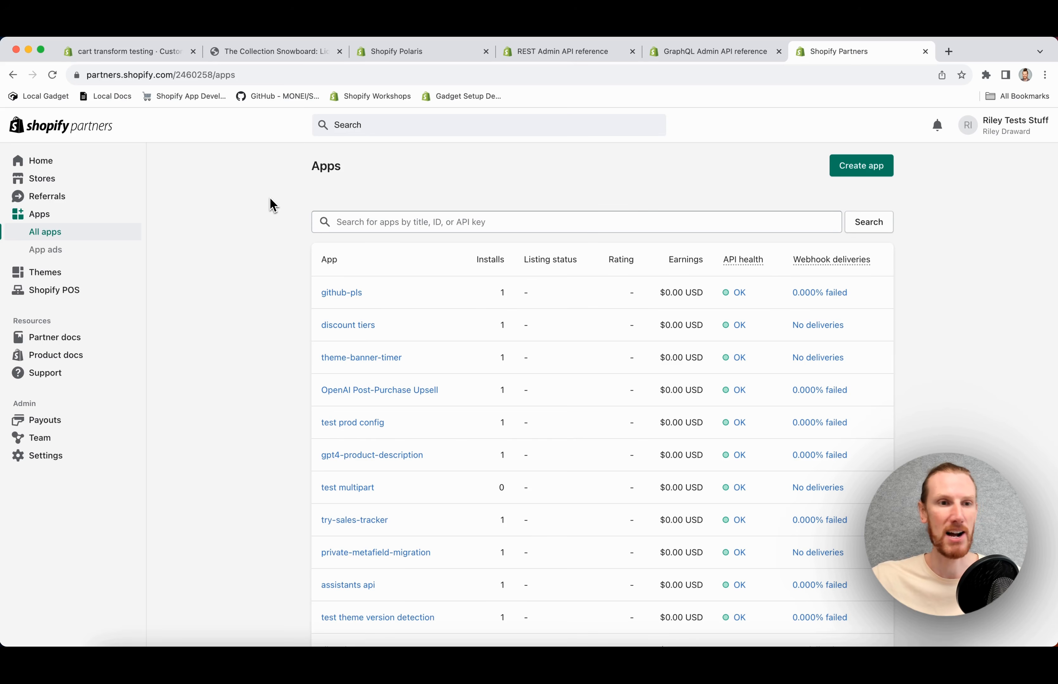
# - Create a new app manually in Shopify Partners with the name "my-first-app"
pyautogui.click(864, 173)
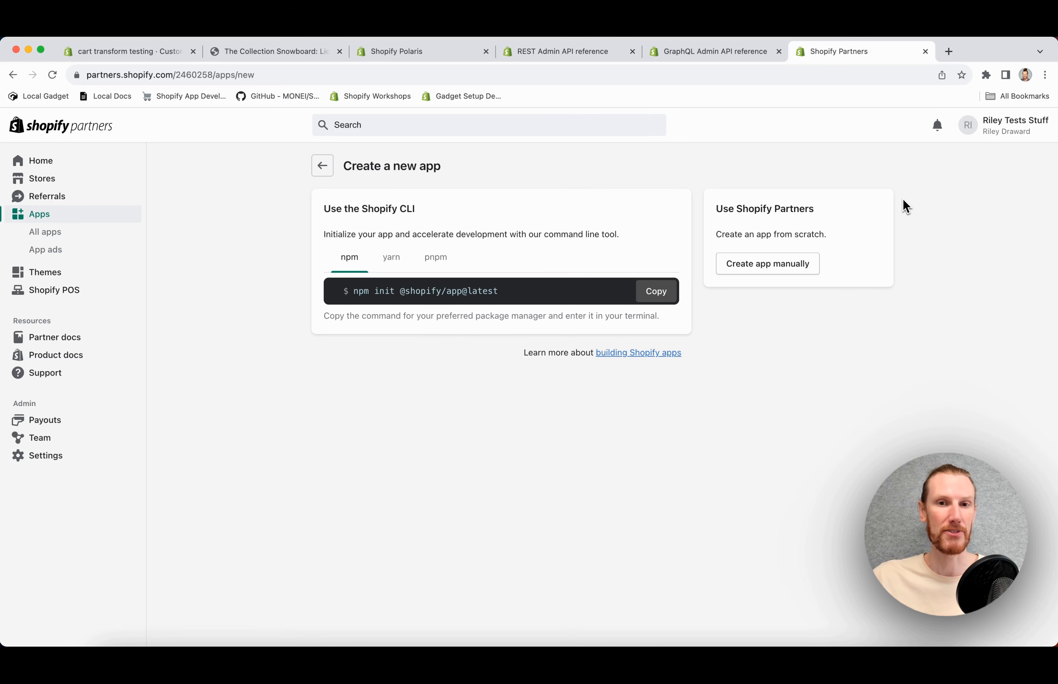
pyautogui.click(768, 263)
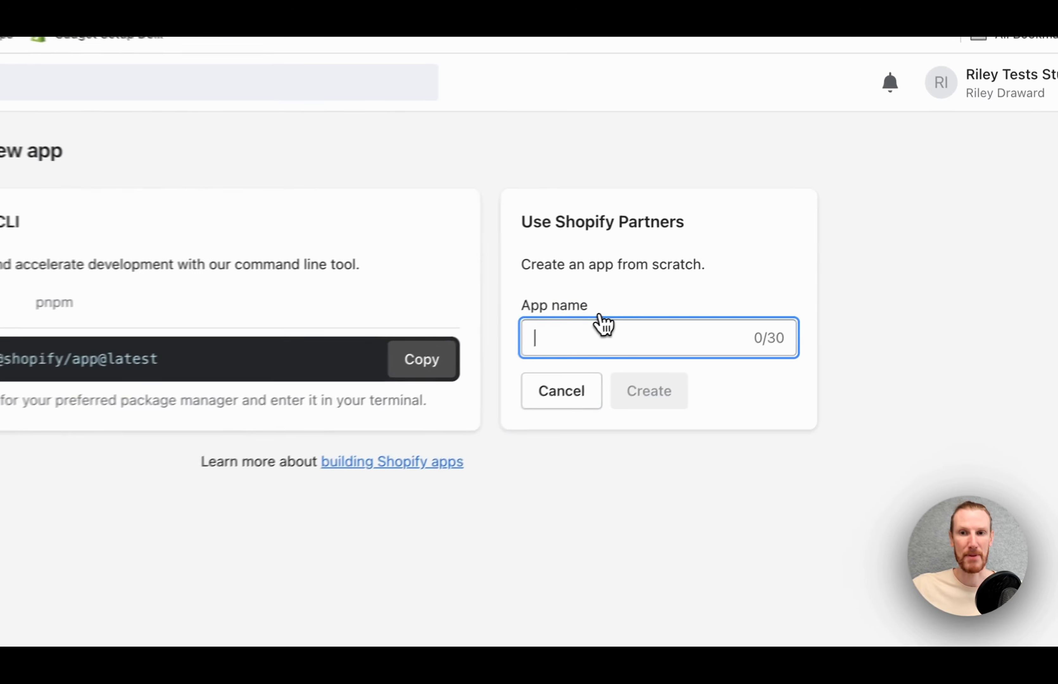
pyautogui.write('my-')
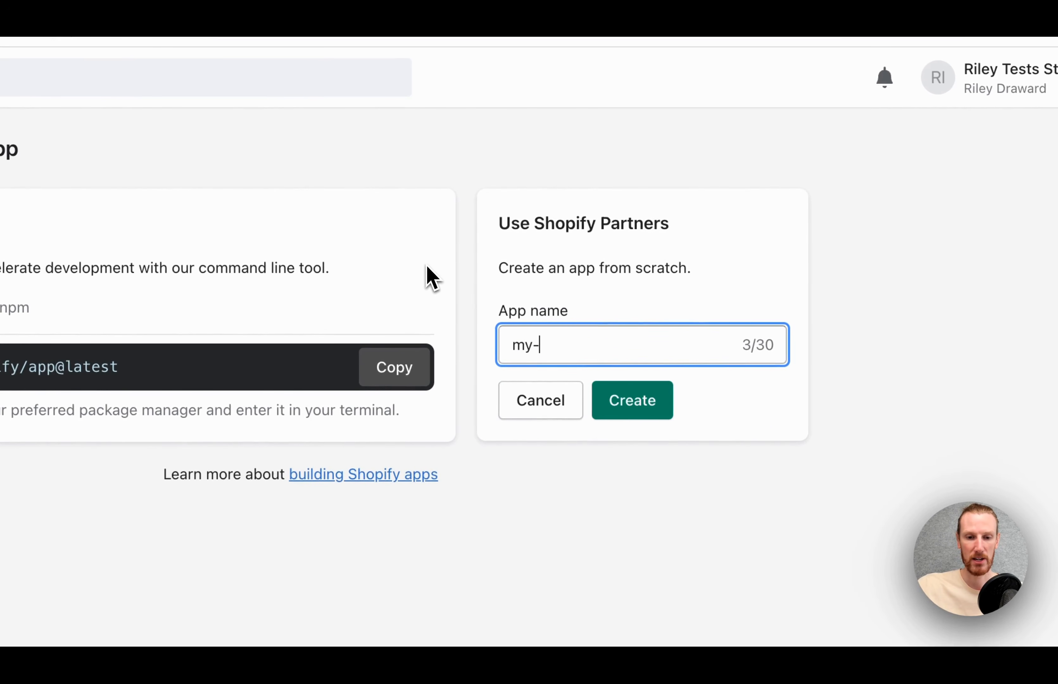
pyautogui.write('first-app')
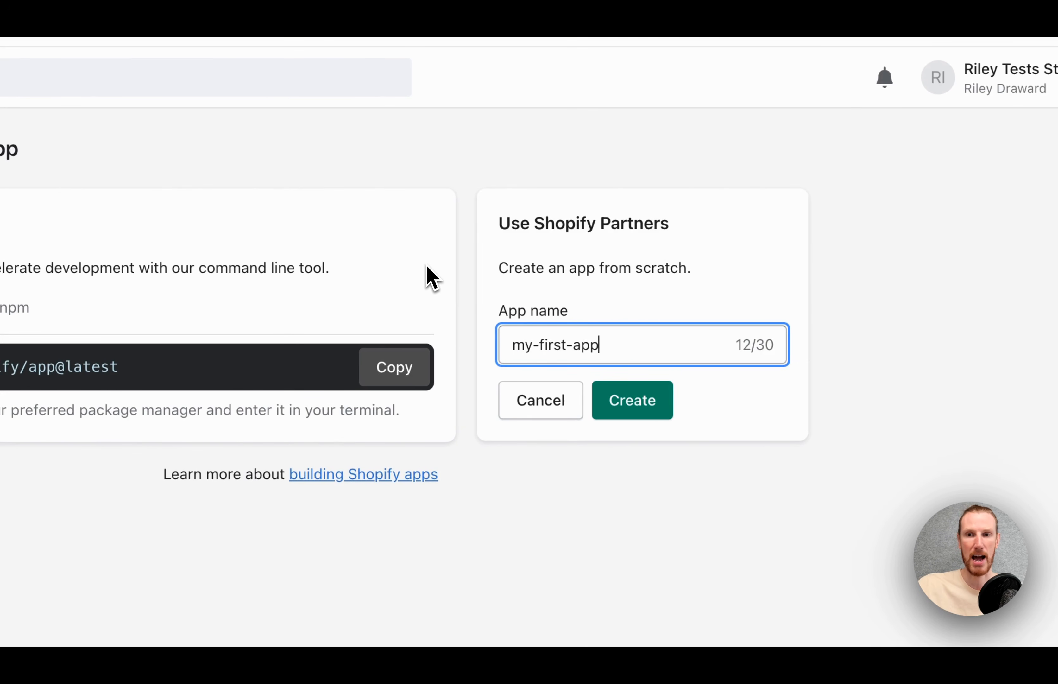
pyautogui.click(644, 403)
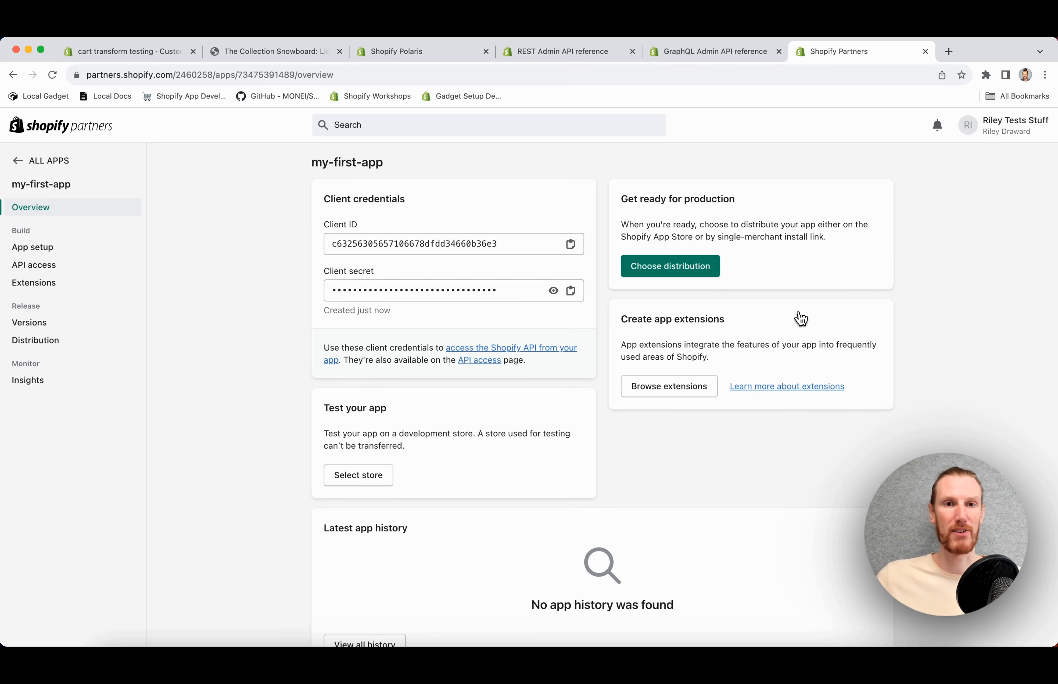
# - Look at the available distribution methods for my-first-app and return to the app's overview
pyautogui.click(678, 273)
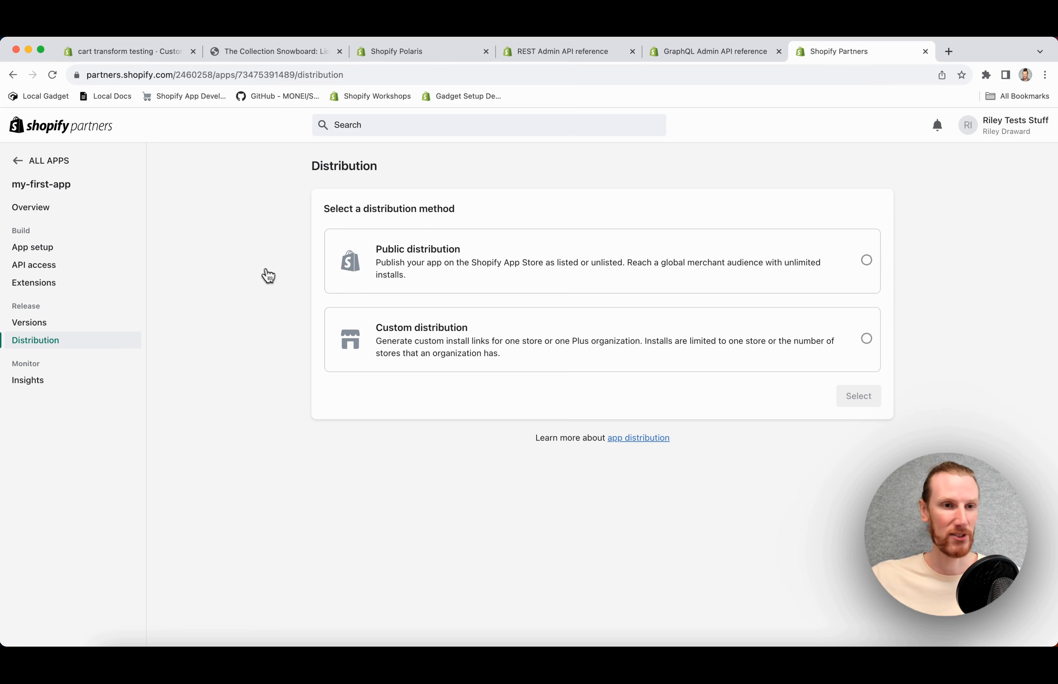
pyautogui.click(49, 210)
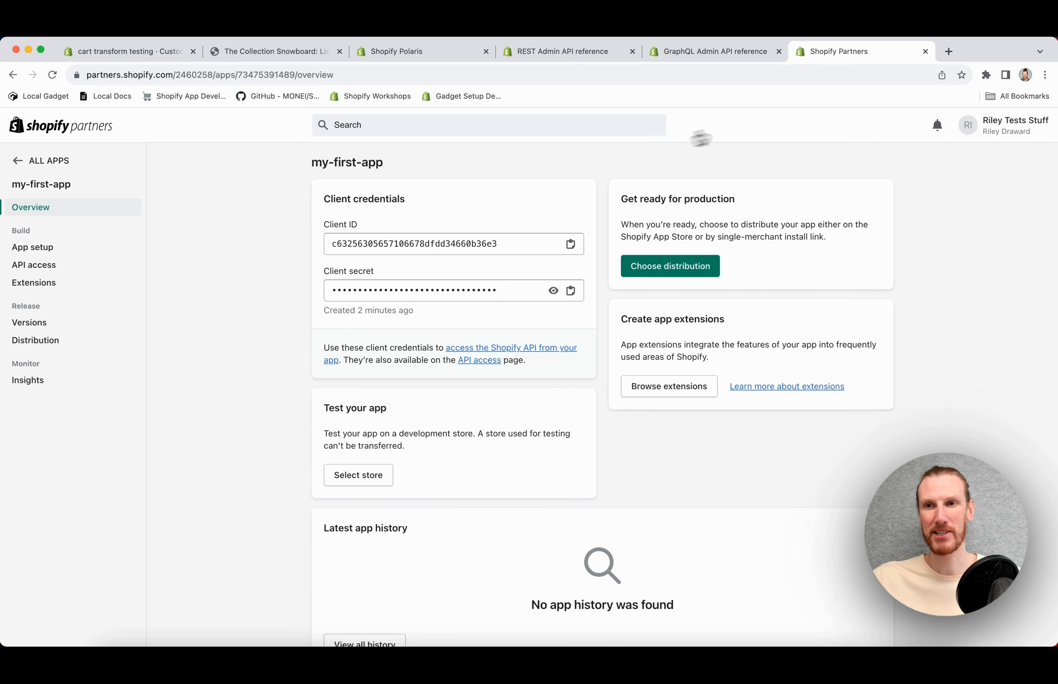
# - Switch to Gadget by opening gadget.new in a new browser tab, and select Shopify app as the app type
pyautogui.click(950, 53)
pyautogui.write('gadget.new')
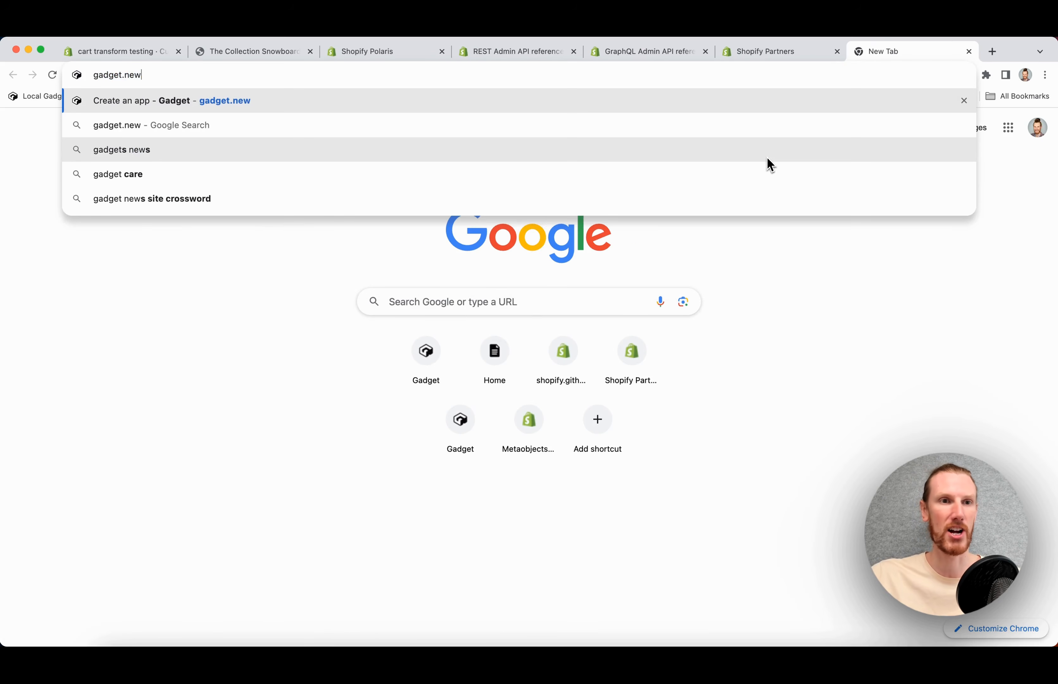
pyautogui.press('Return')
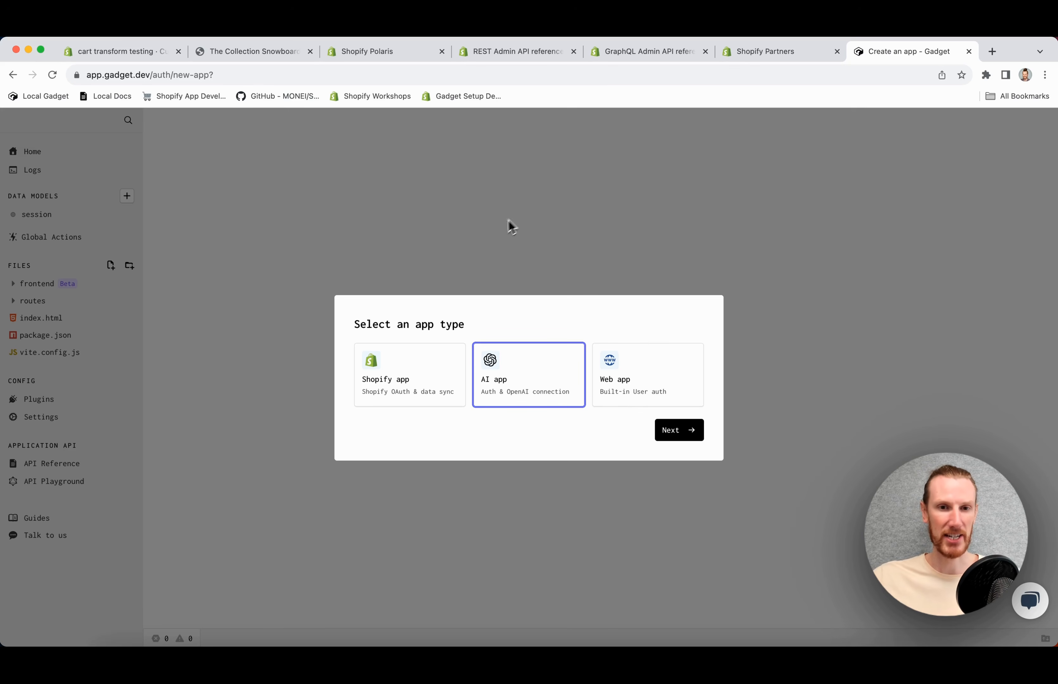
pyautogui.click(411, 366)
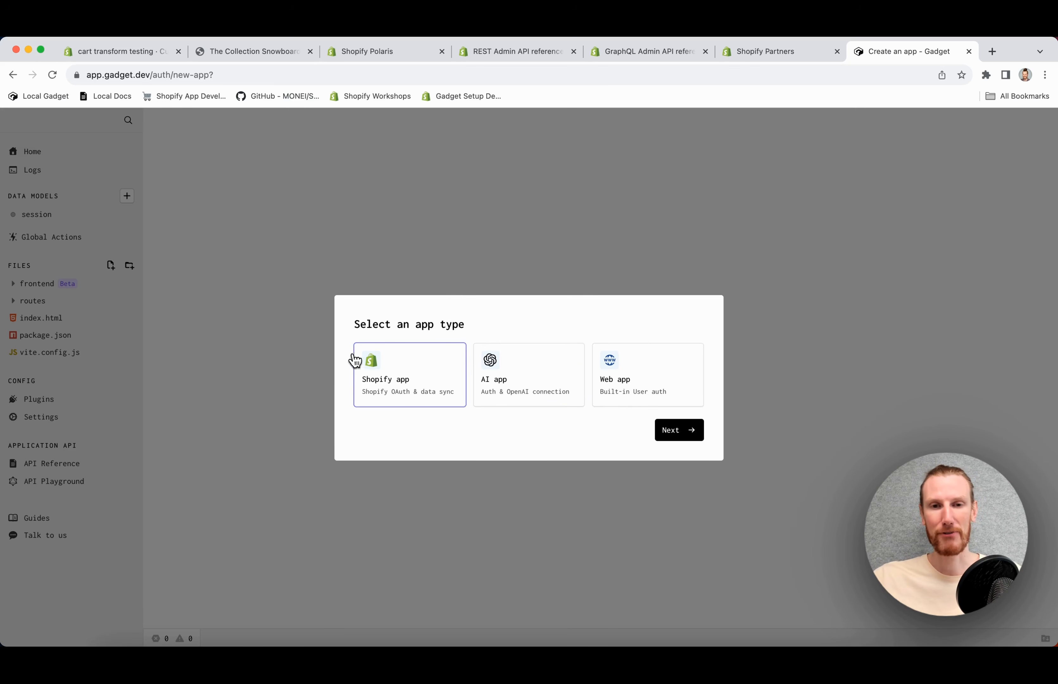
# - Create the Shopify app in Gadget with the app domain "my-very-first-shopify"
pyautogui.click(680, 430)
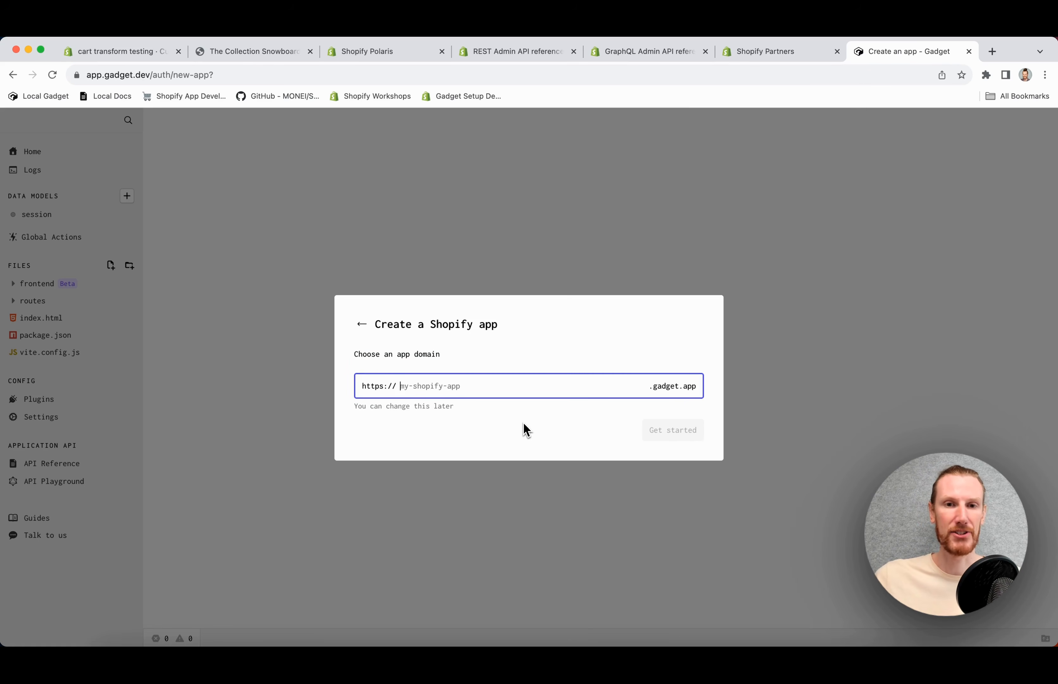
pyautogui.write('m')
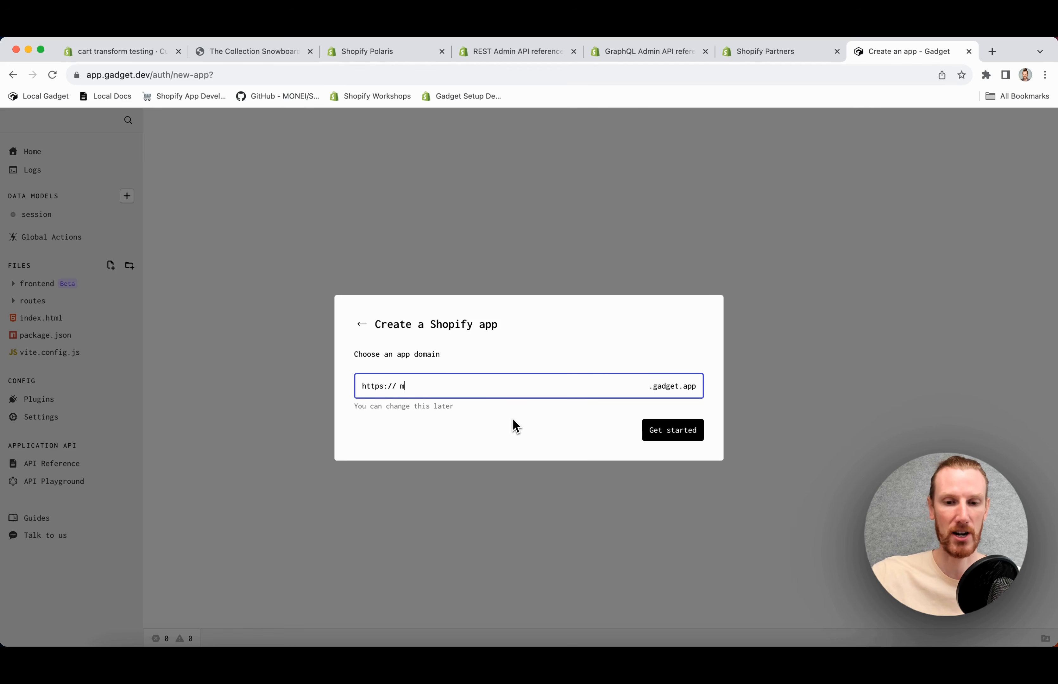
pyautogui.write('y-very-first-shopify')
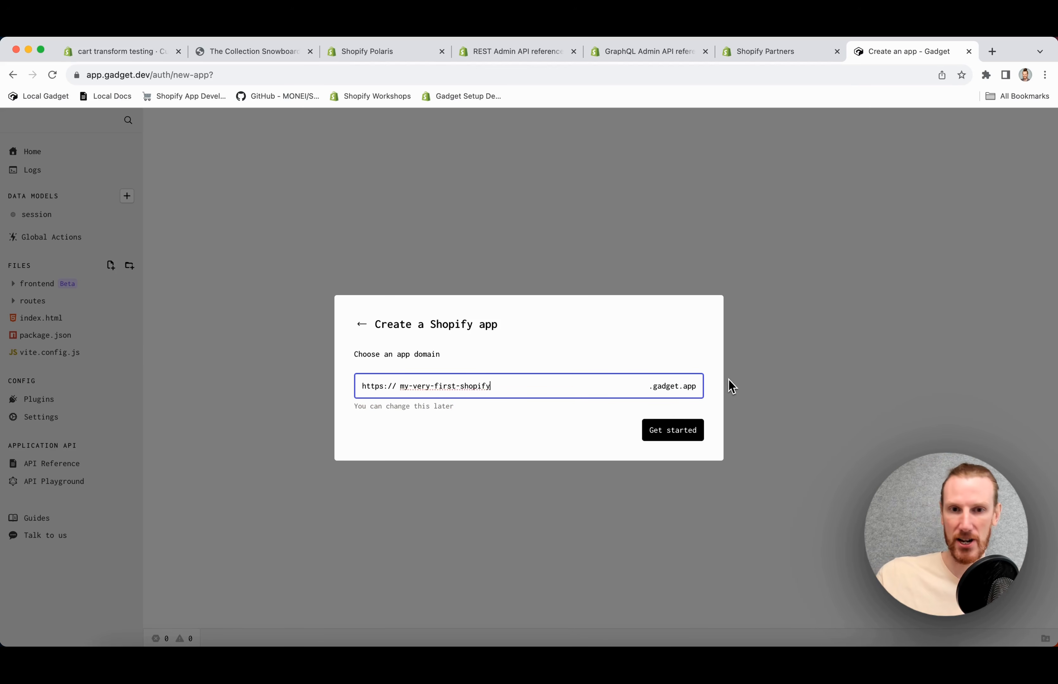
pyautogui.click(676, 431)
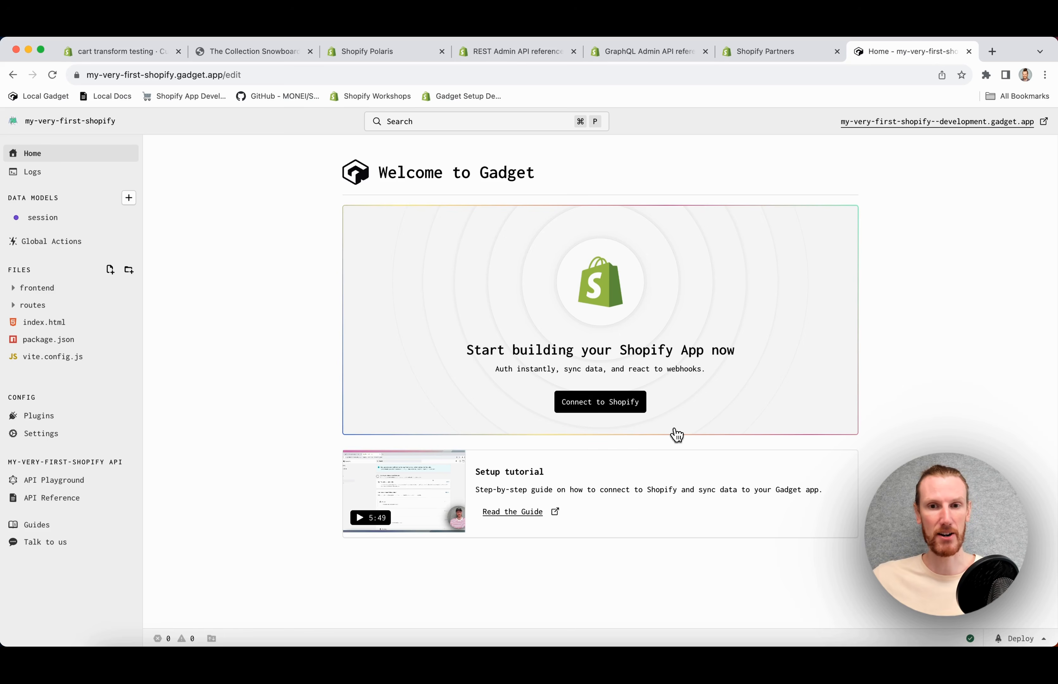
# - Start the app's Shopify connection and paste in the client ID copied from my-first-app in Shopify Partners
pyautogui.click(606, 405)
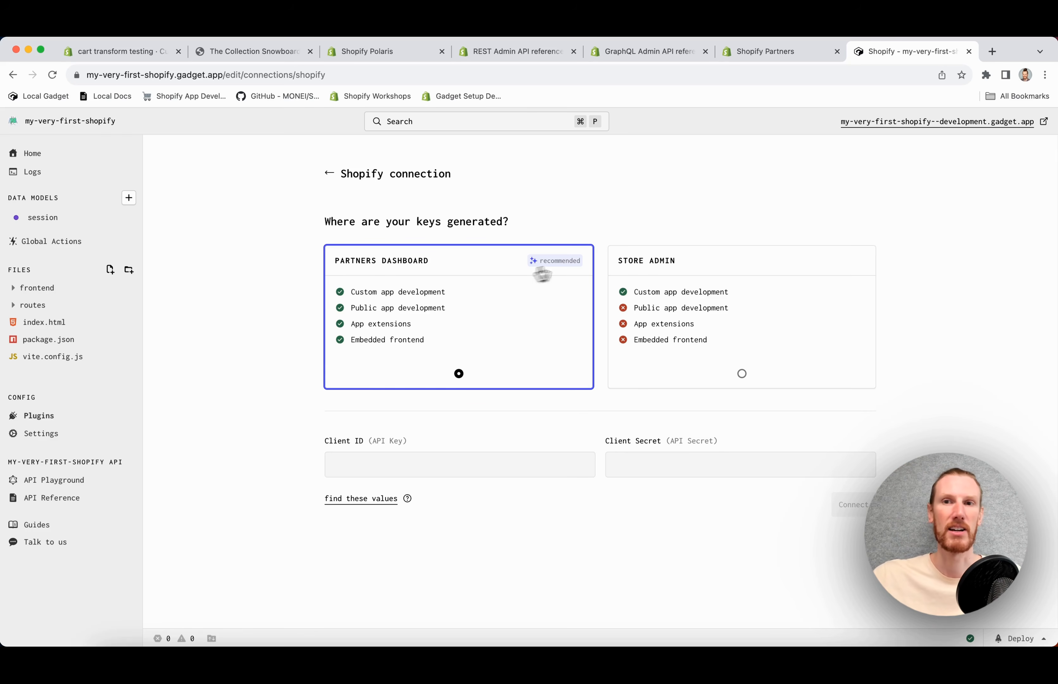
pyautogui.click(782, 49)
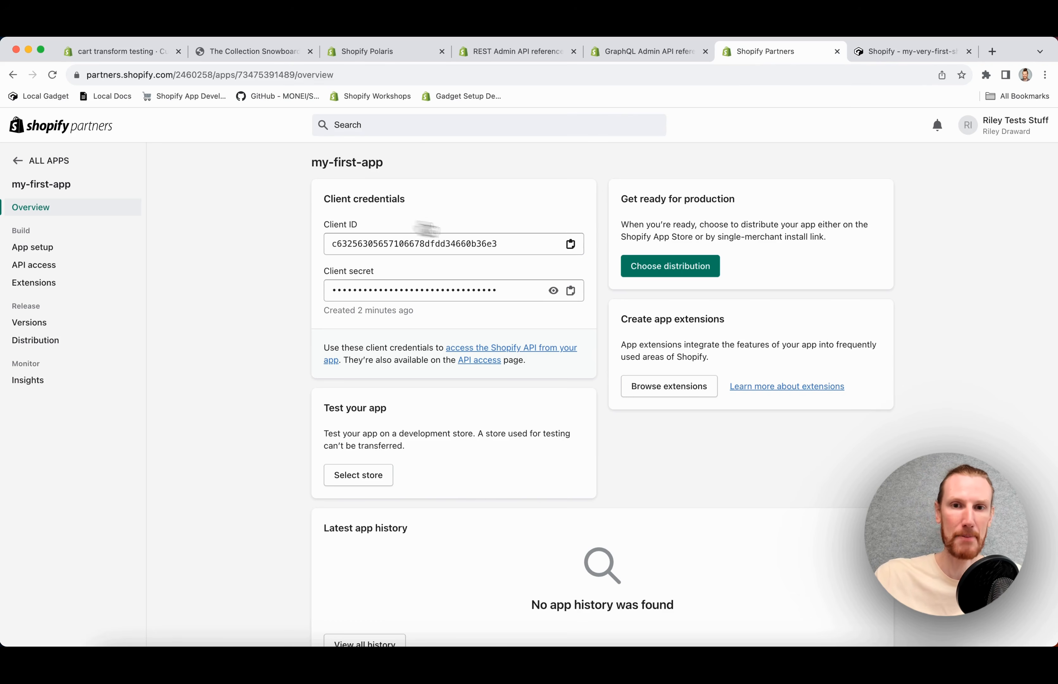
pyautogui.click(571, 244)
pyautogui.click(892, 52)
pyautogui.click(423, 467)
pyautogui.press('super+v')
# - Copy the client secret of my-first-app from Shopify Partners into Gadget's Shopify connection and connect
pyautogui.click(781, 52)
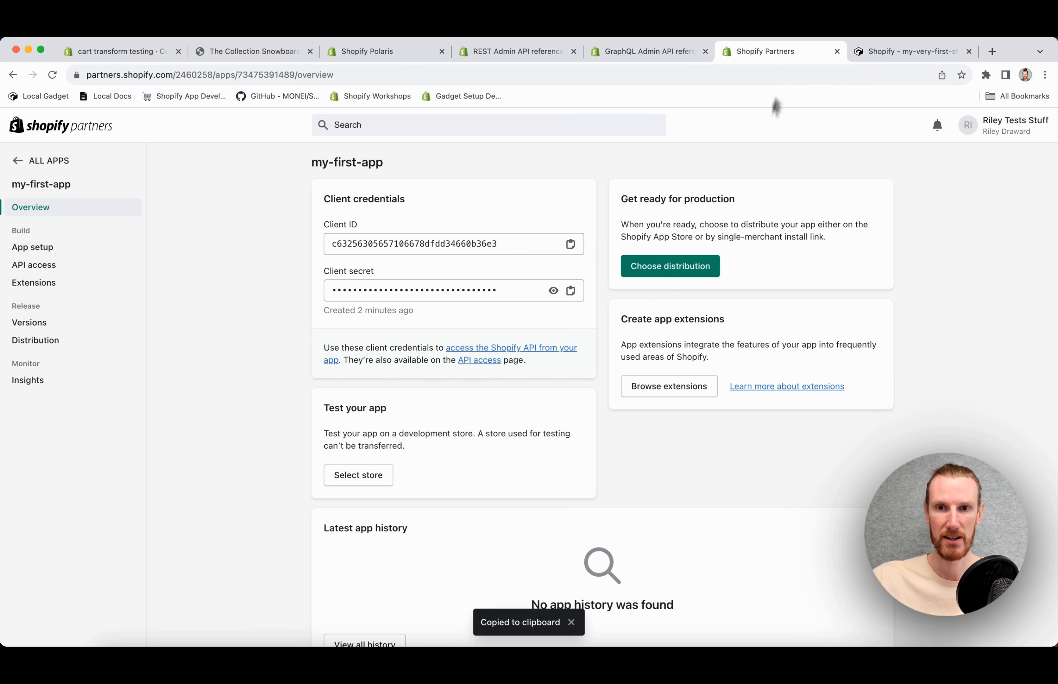
pyautogui.click(571, 290)
pyautogui.click(885, 52)
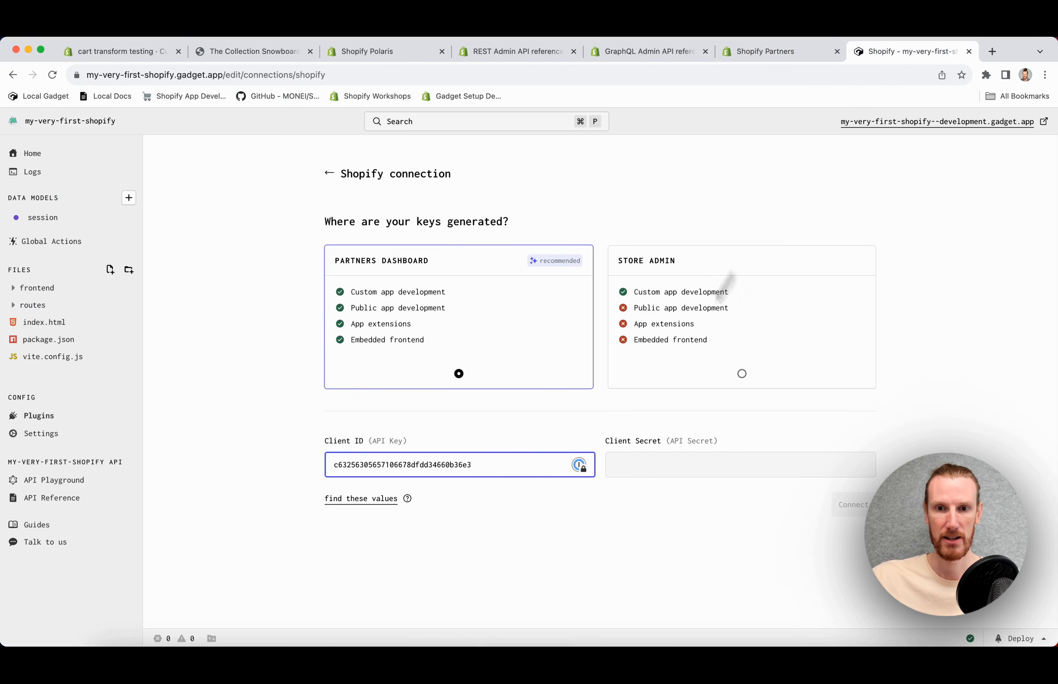
pyautogui.click(643, 468)
pyautogui.press('super+v')
pyautogui.click(845, 507)
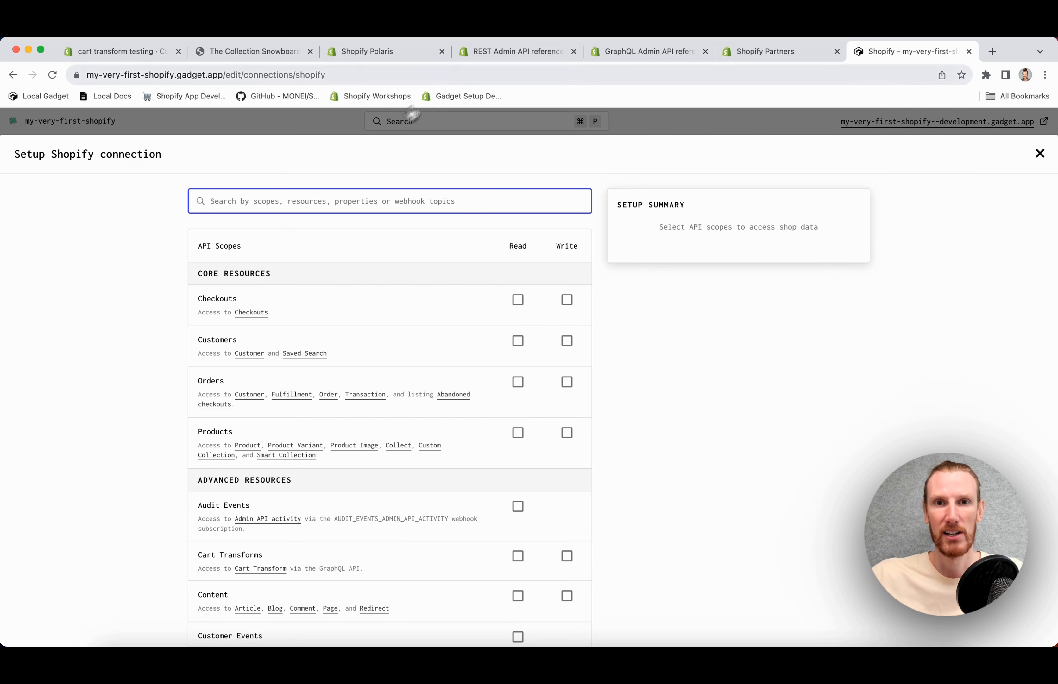
# - Look at Shopify's REST and GraphQL Admin API references and open the REST Product resource page
pyautogui.click(512, 53)
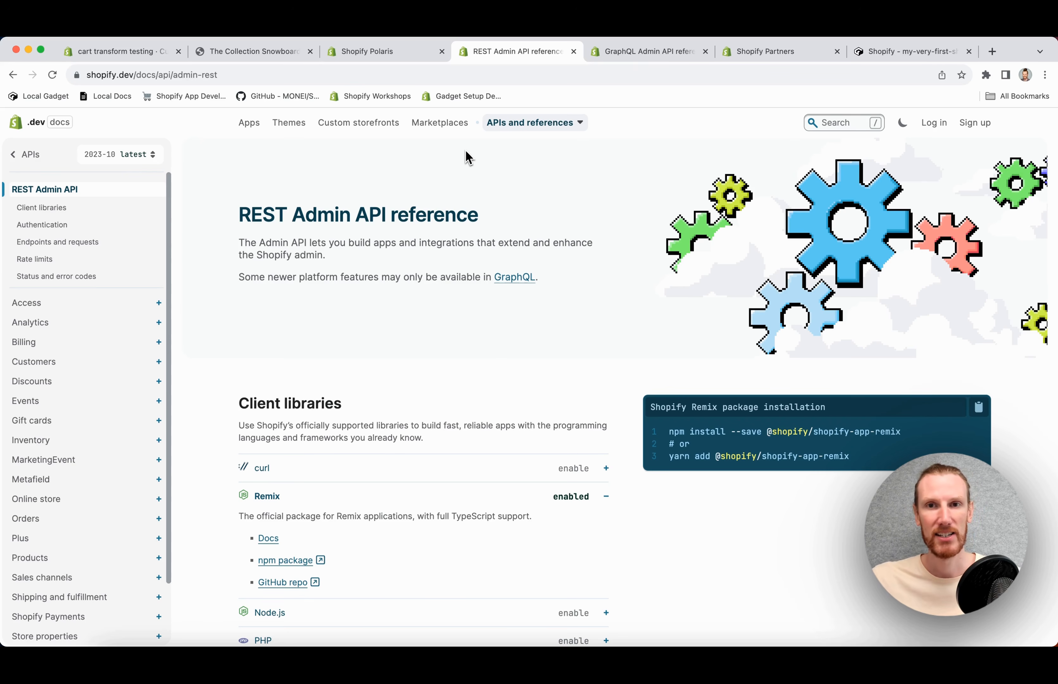
pyautogui.click(634, 51)
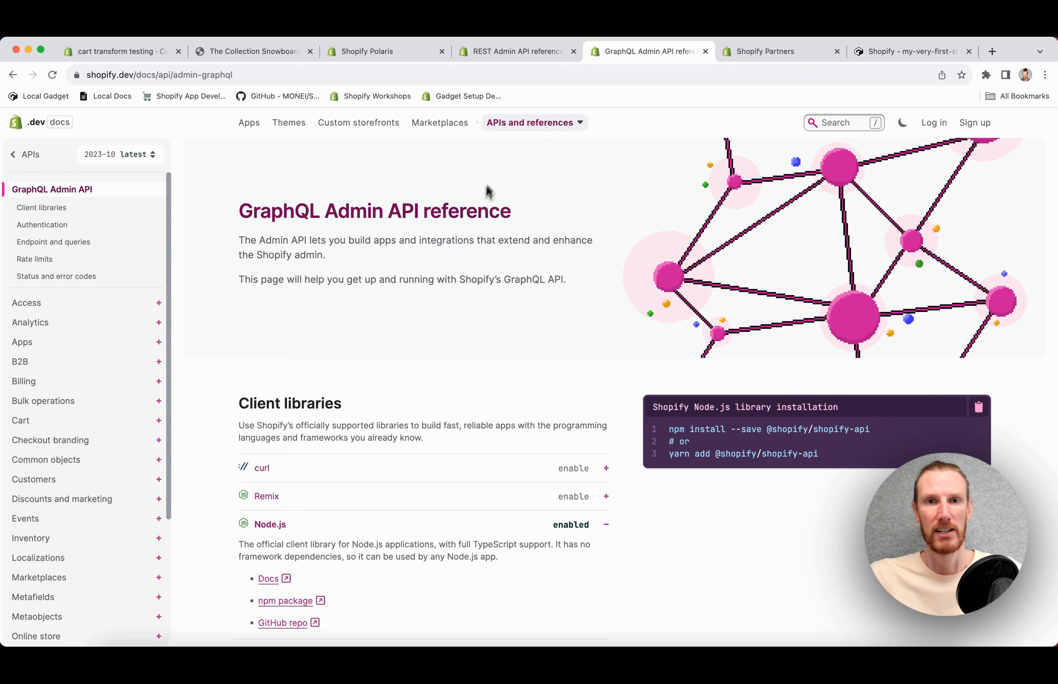
pyautogui.click(509, 52)
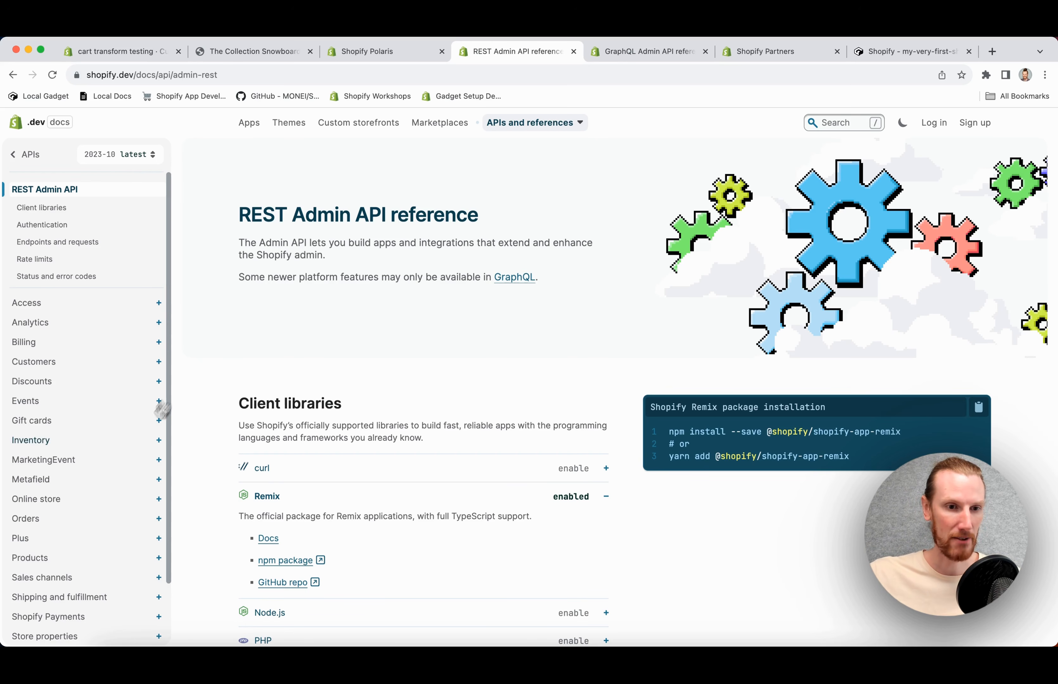
pyautogui.click(39, 560)
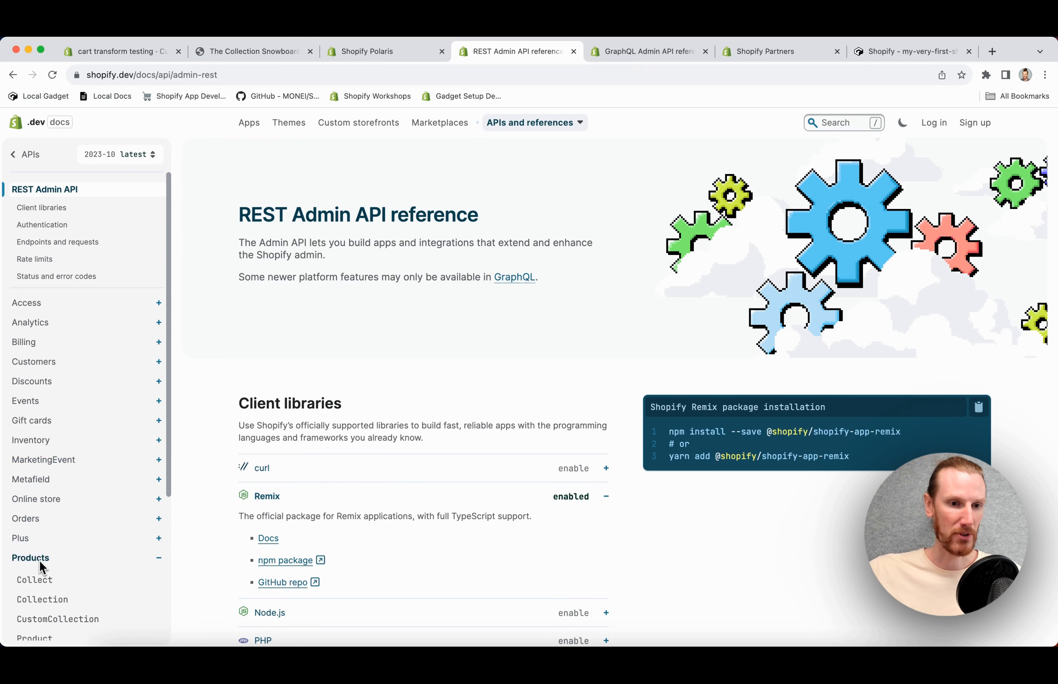
pyautogui.scroll(-3, 41, 567)
pyautogui.click(40, 527)
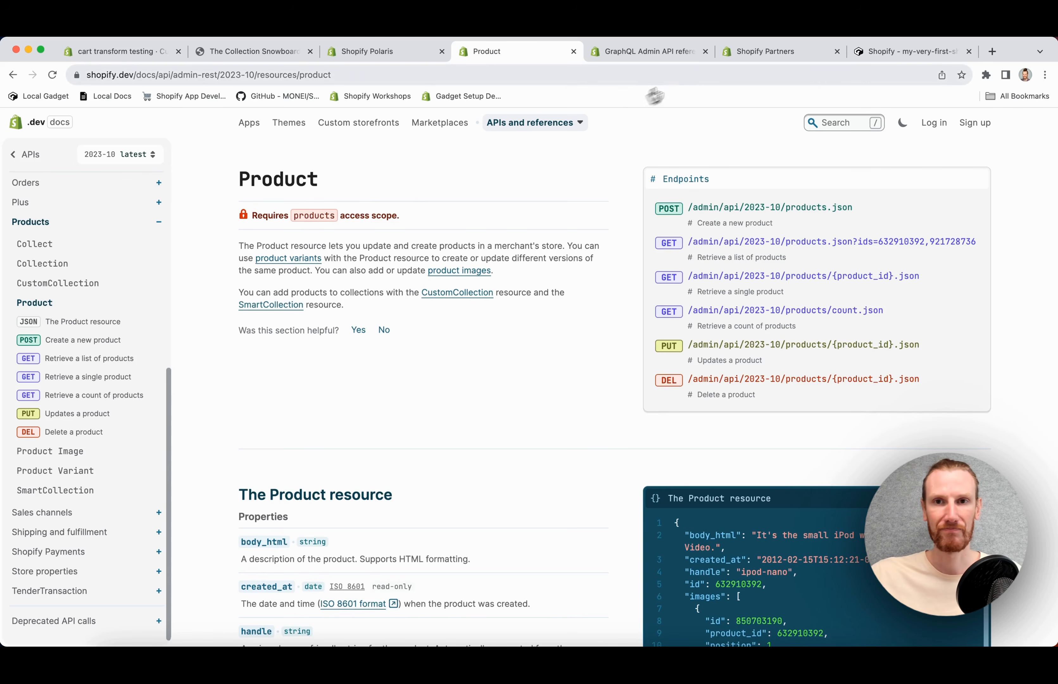
# - Open the Product object under Products and collections in the GraphQL Admin API reference and examine its fields
pyautogui.click(667, 52)
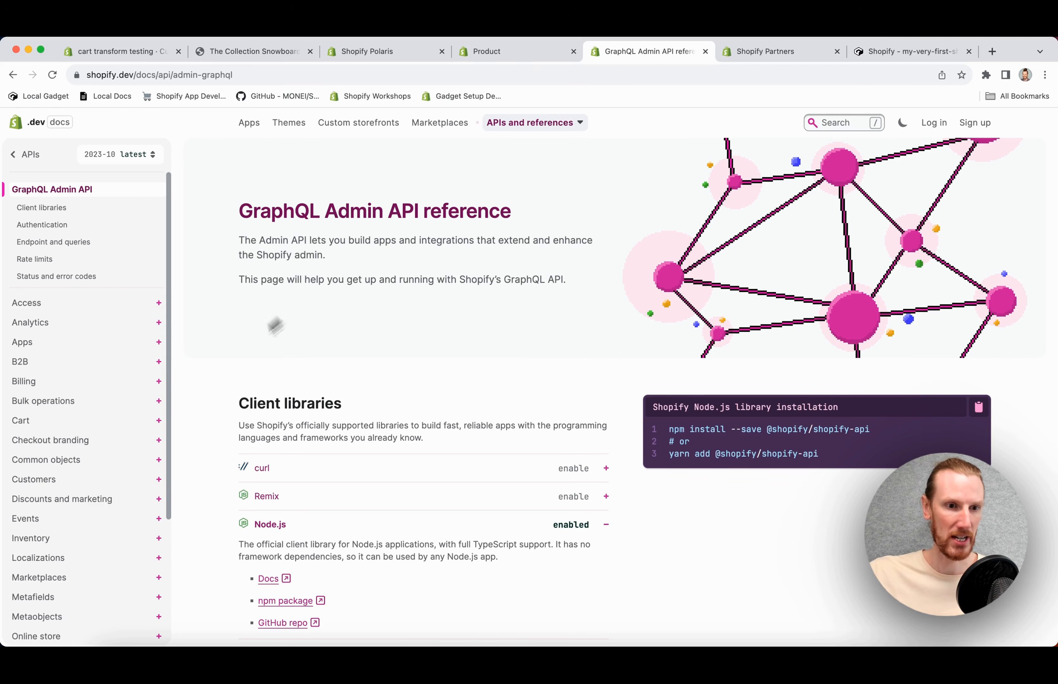
pyautogui.scroll(-5, 67, 525)
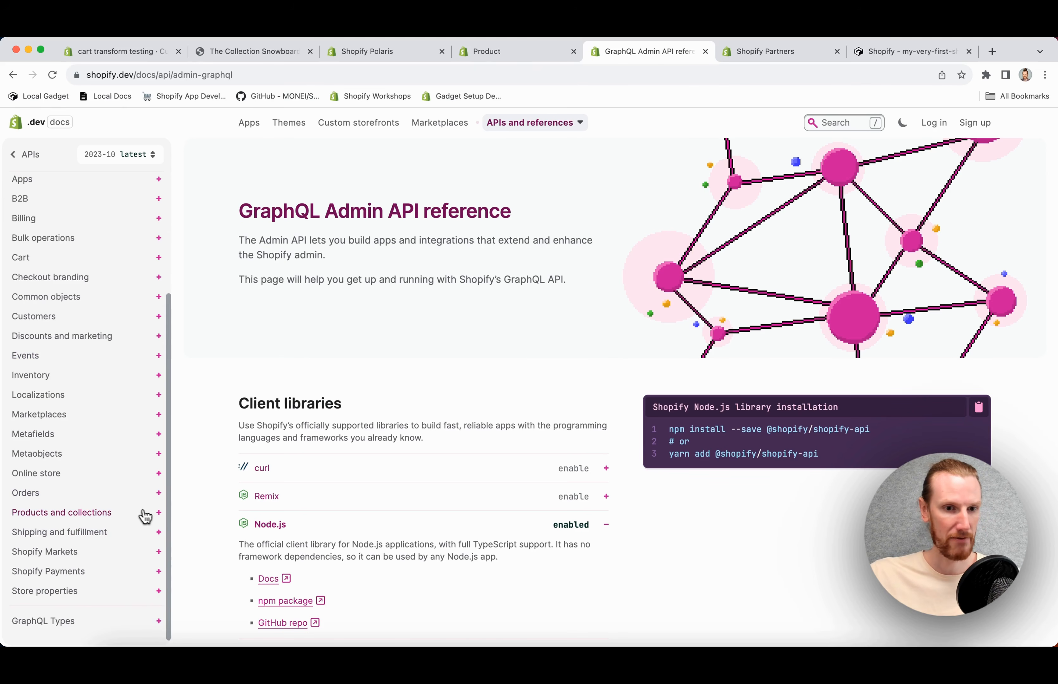
pyautogui.click(145, 517)
pyautogui.click(158, 569)
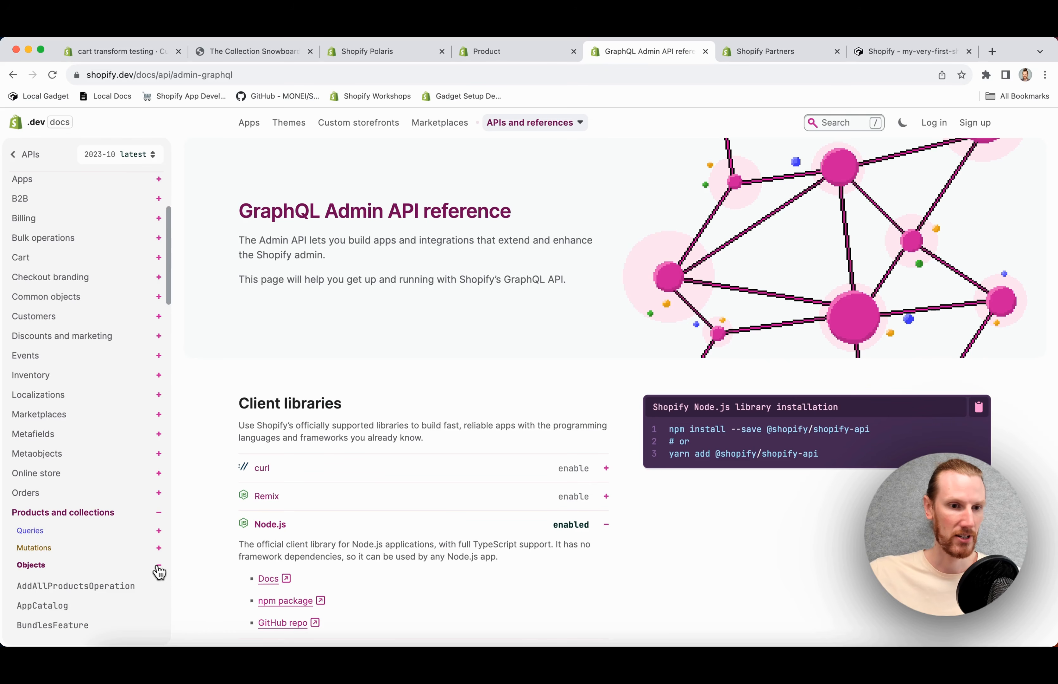
pyautogui.scroll(-15, 94, 564)
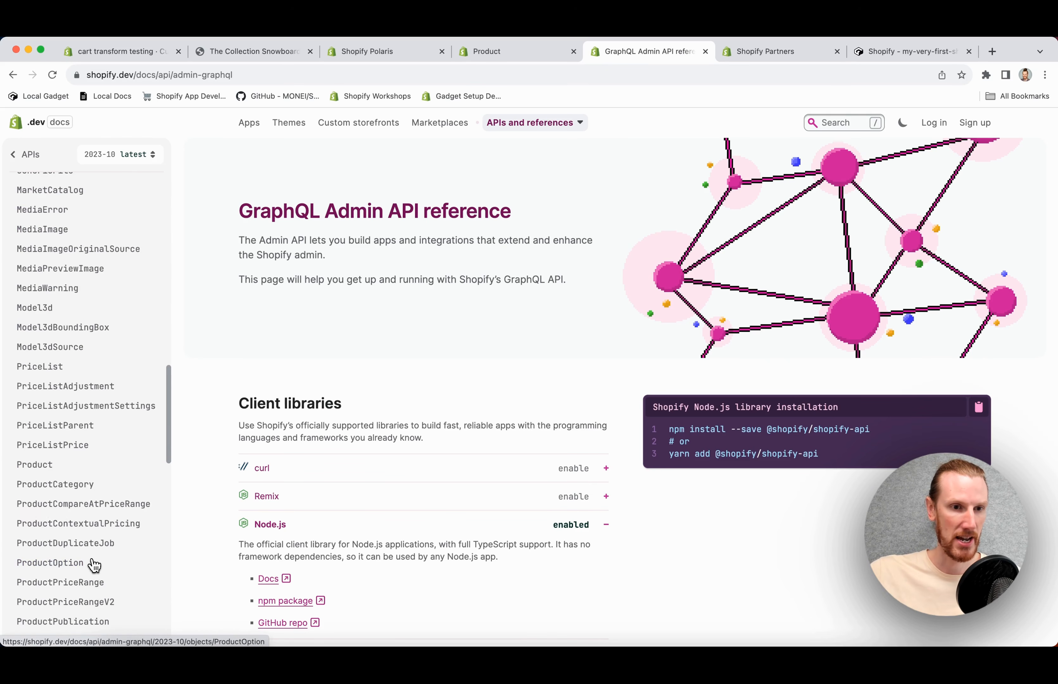
pyautogui.click(39, 464)
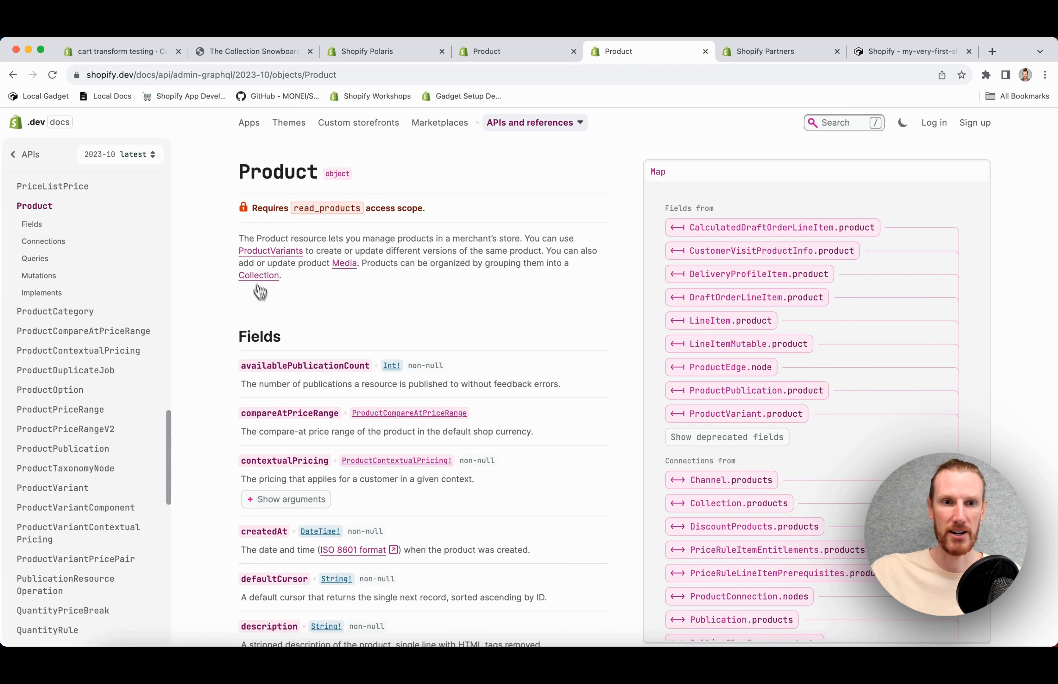
pyautogui.scroll(-5, 218, 305)
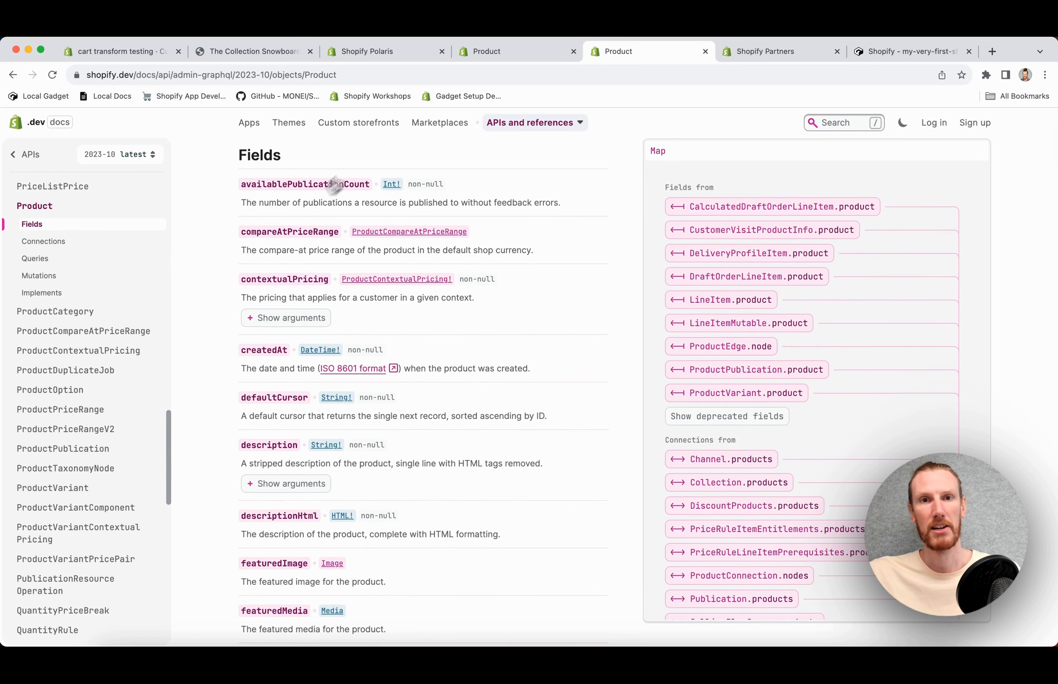
# - Compare the REST Product resource's properties with the fields of the GraphQL Product object
pyautogui.click(513, 54)
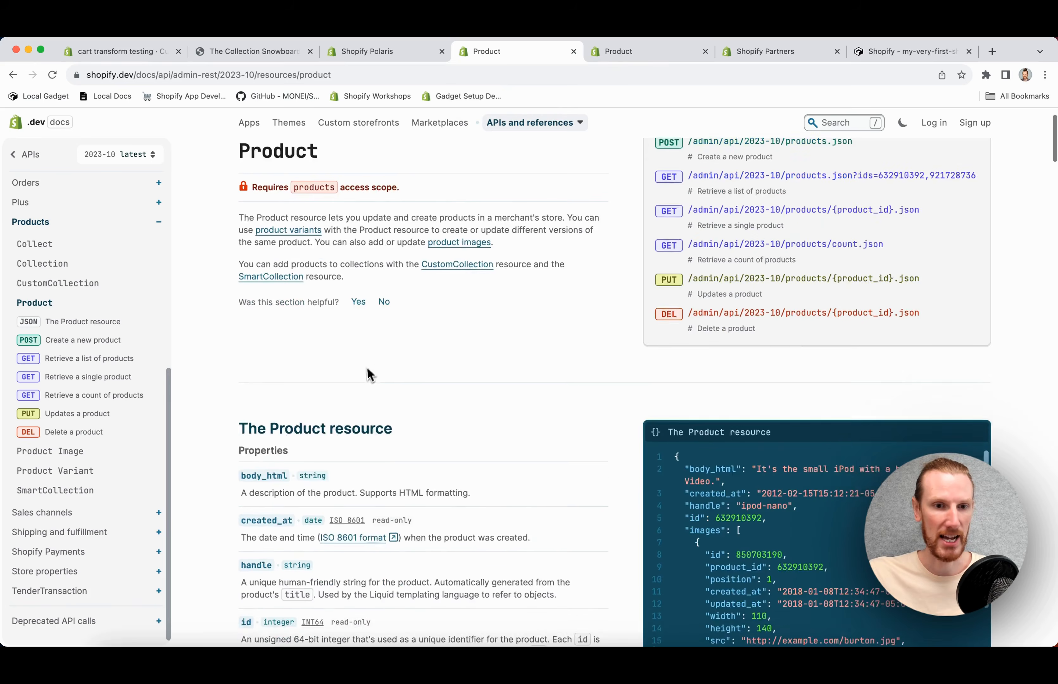
pyautogui.scroll(-6, 367, 375)
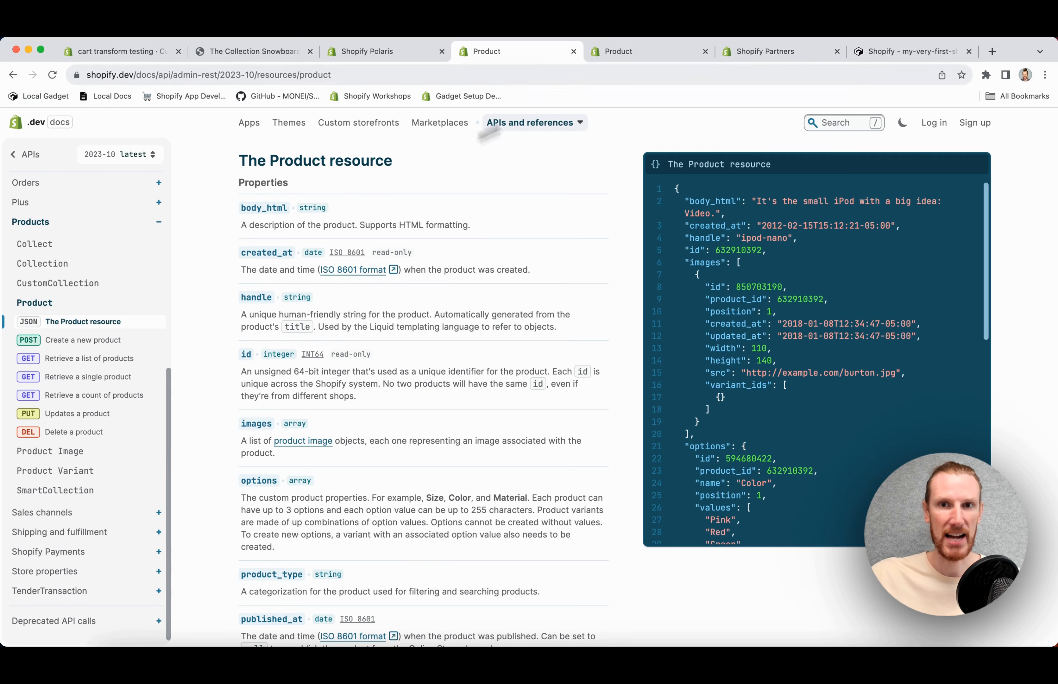
pyautogui.click(636, 53)
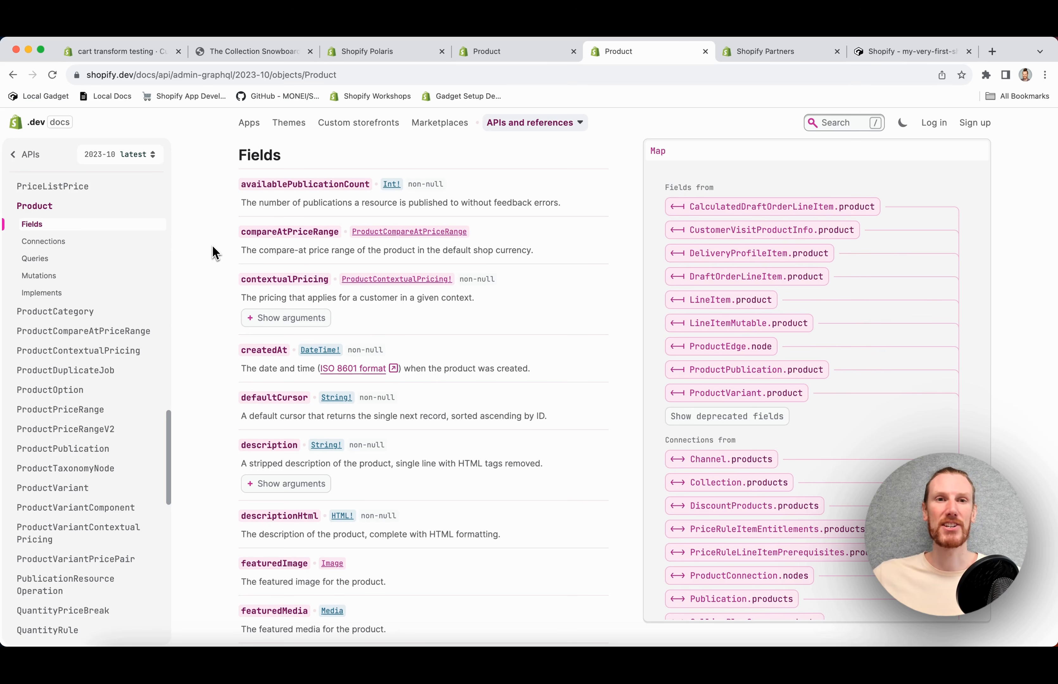
pyautogui.click(489, 52)
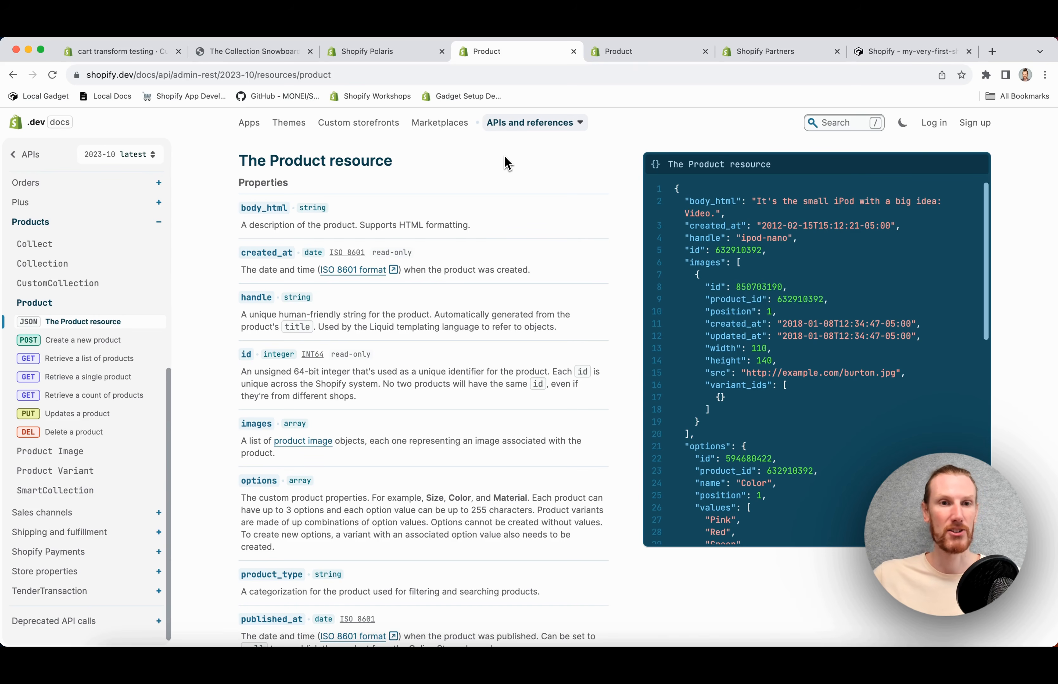
# - Return to Gadget's Shopify connection setup, grant the Products read scope, and sync the Product and Product Variant models
pyautogui.click(875, 53)
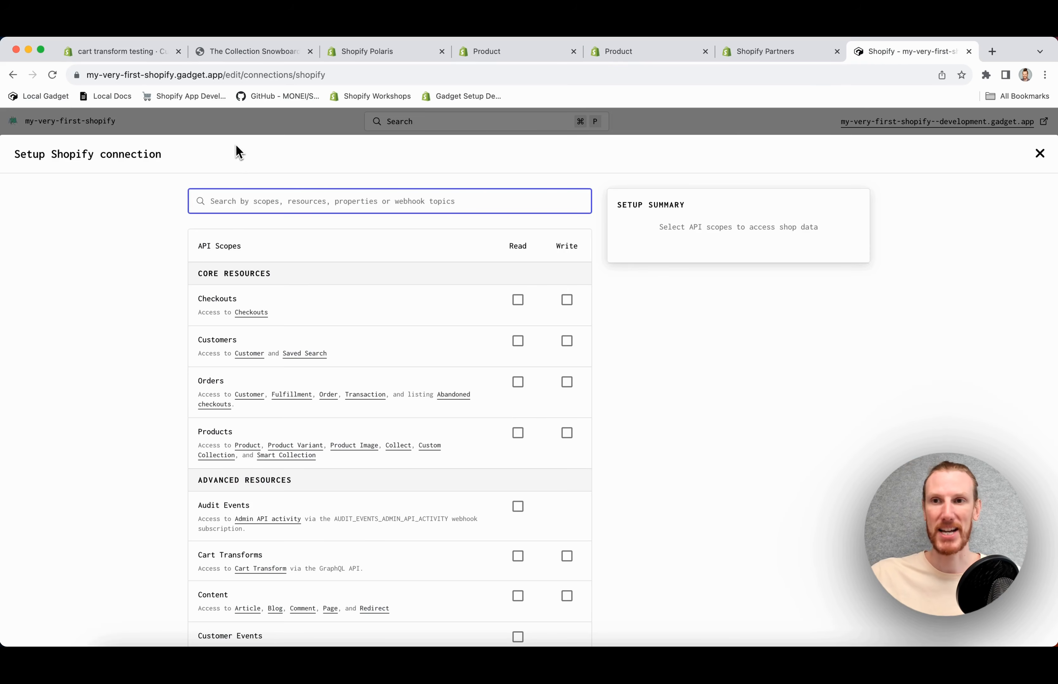
pyautogui.click(518, 433)
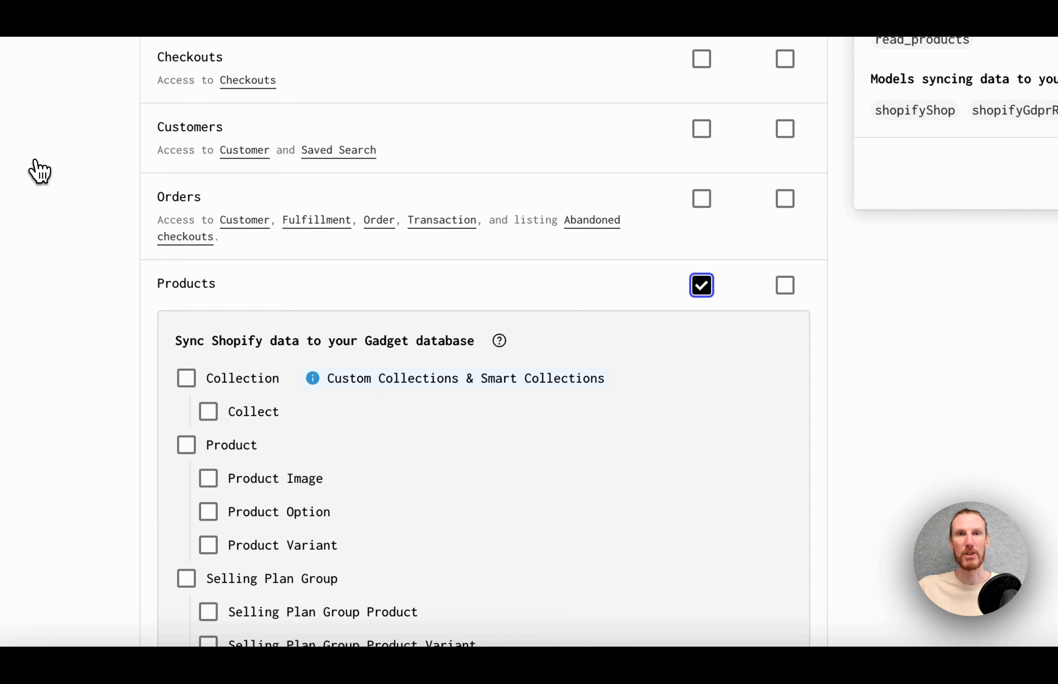
pyautogui.scroll(-5, 40, 171)
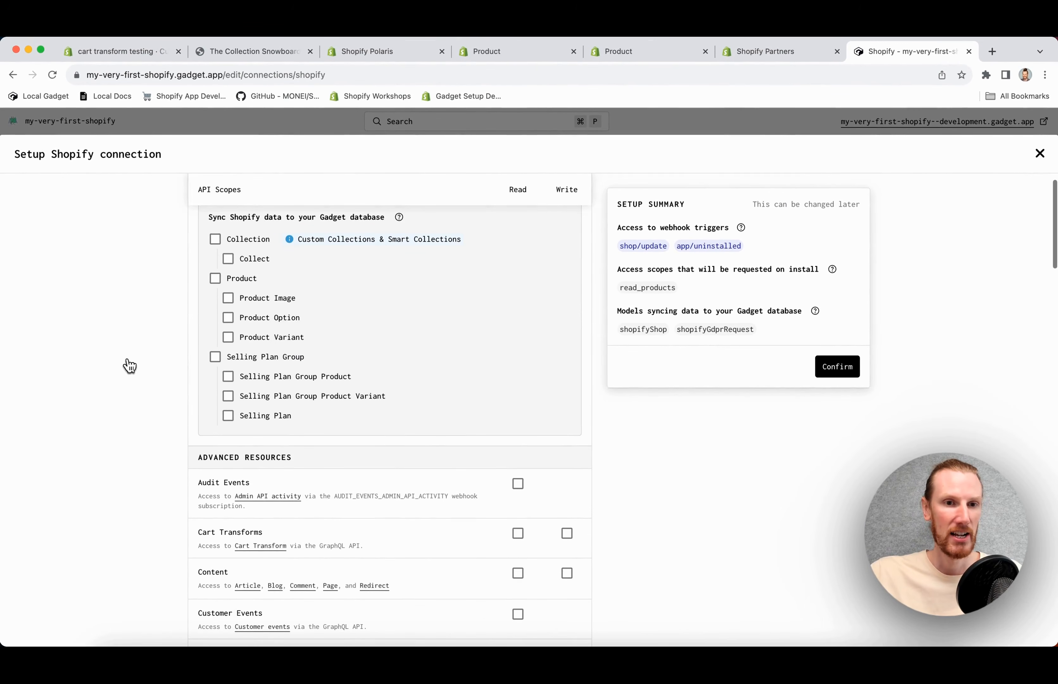
pyautogui.click(215, 278)
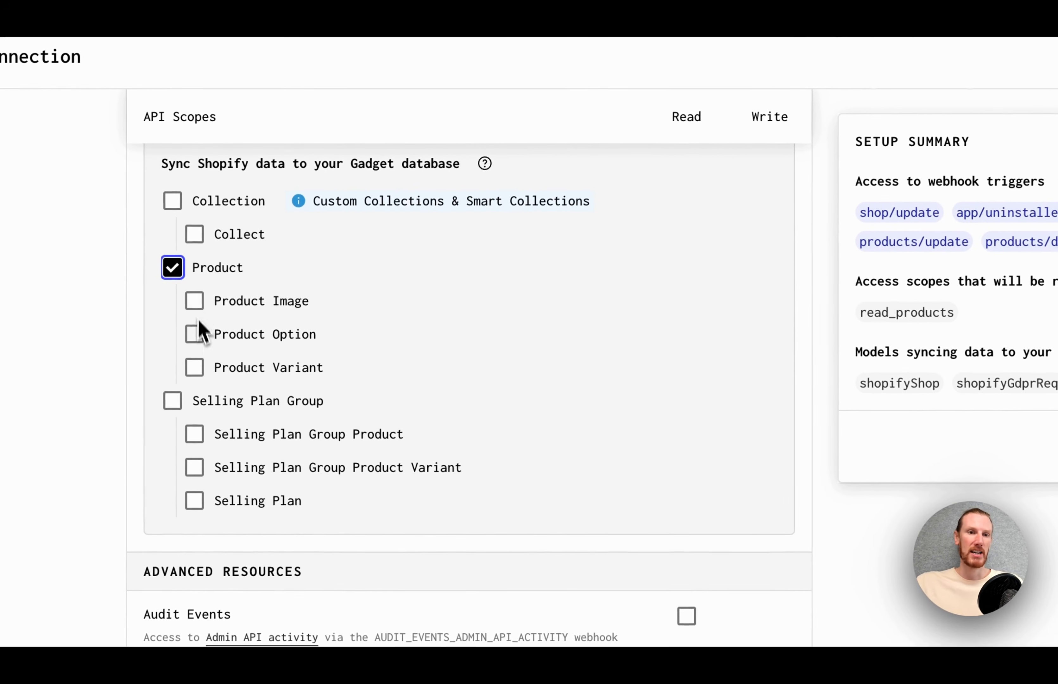
pyautogui.click(194, 368)
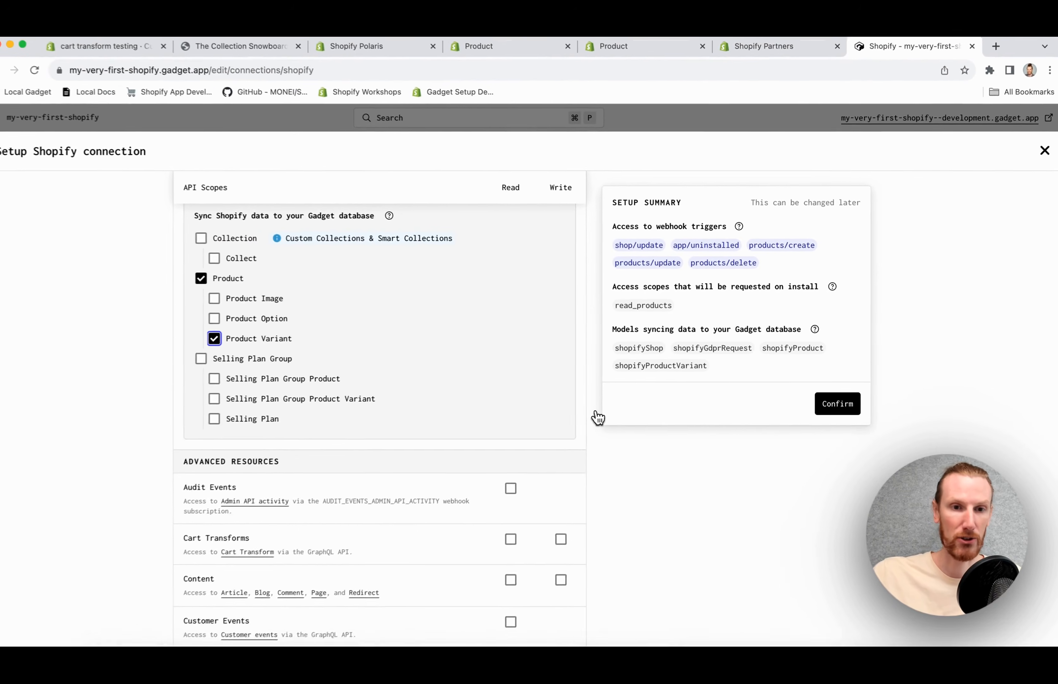
# - Review the remaining API scopes and app resources, and confirm the Shopify connection setup
pyautogui.scroll(-5, 599, 417)
pyautogui.scroll(-12, 601, 416)
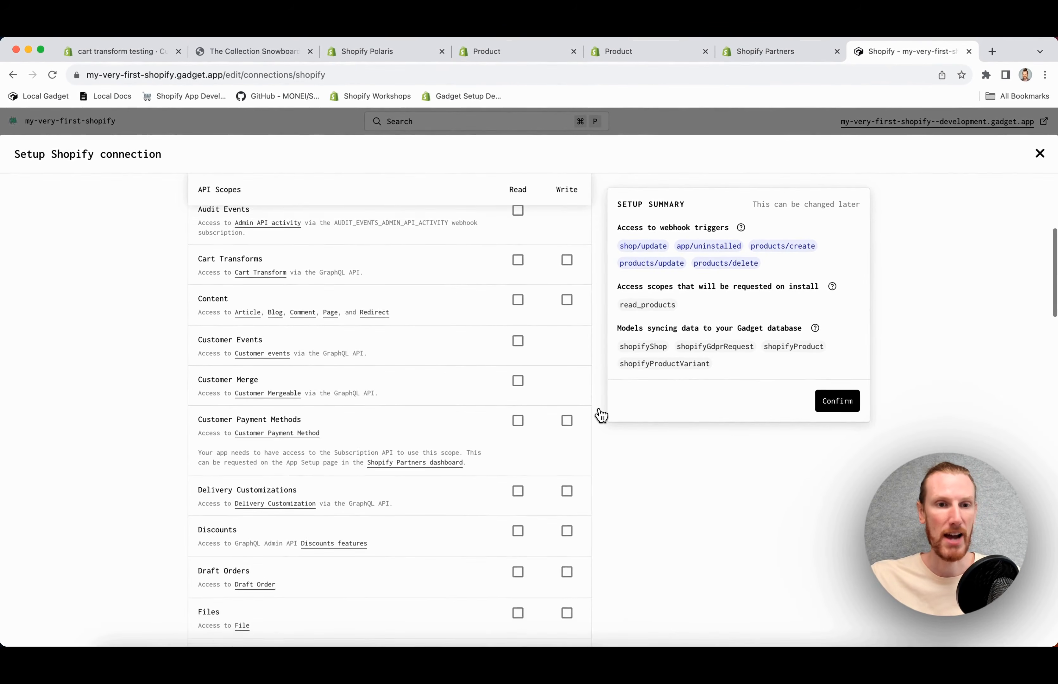
pyautogui.scroll(-1, 601, 415)
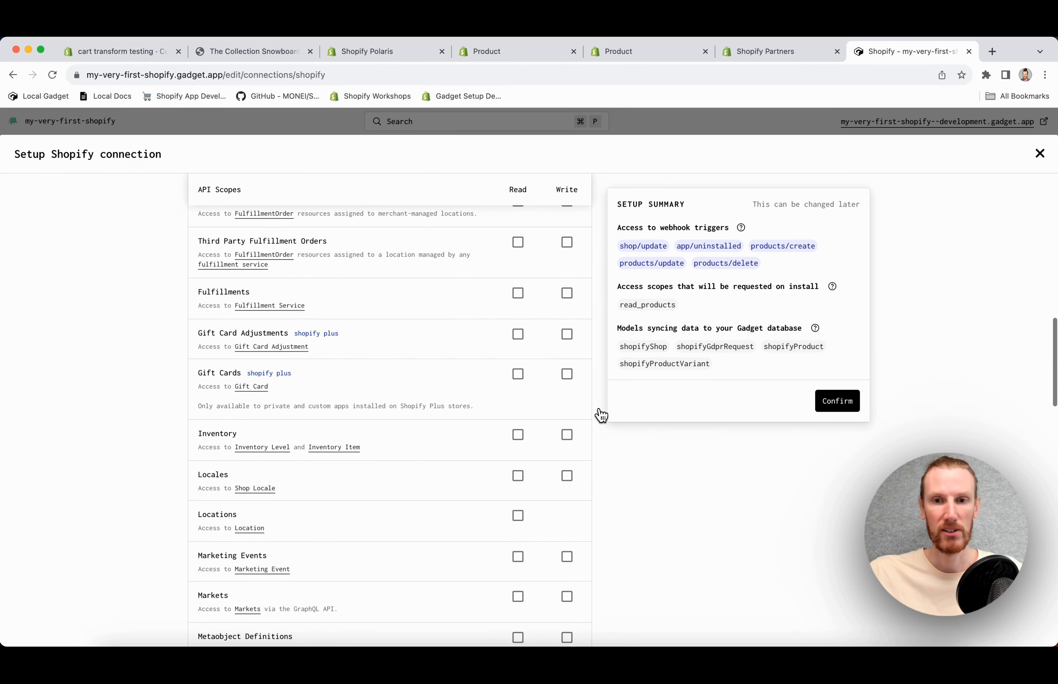
pyautogui.scroll(-15, 601, 415)
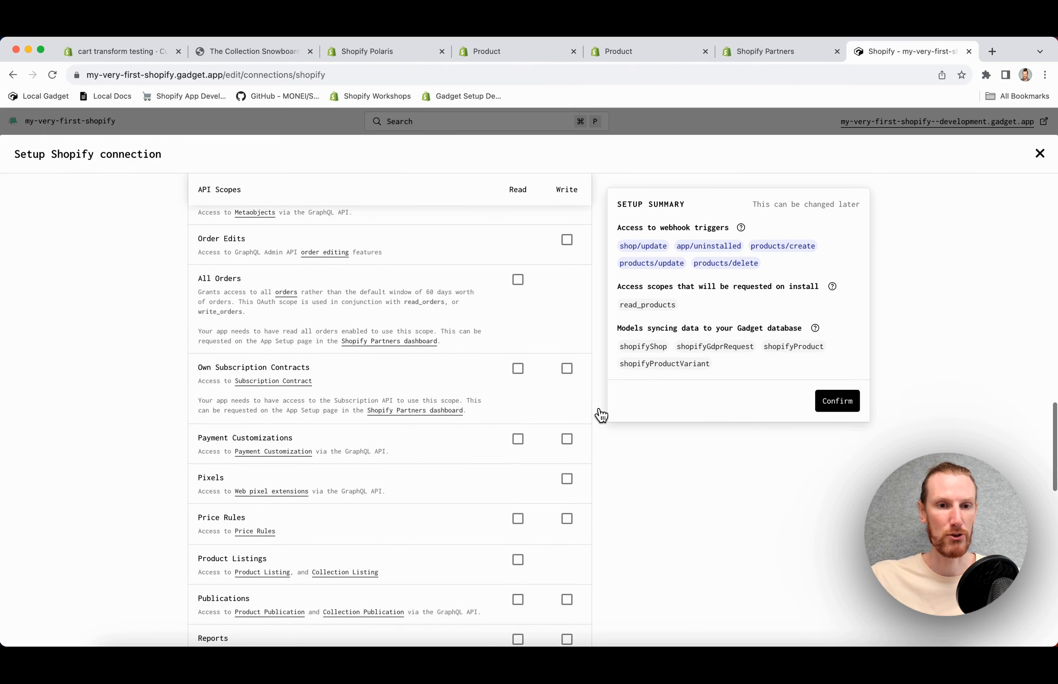
pyautogui.scroll(-12, 601, 415)
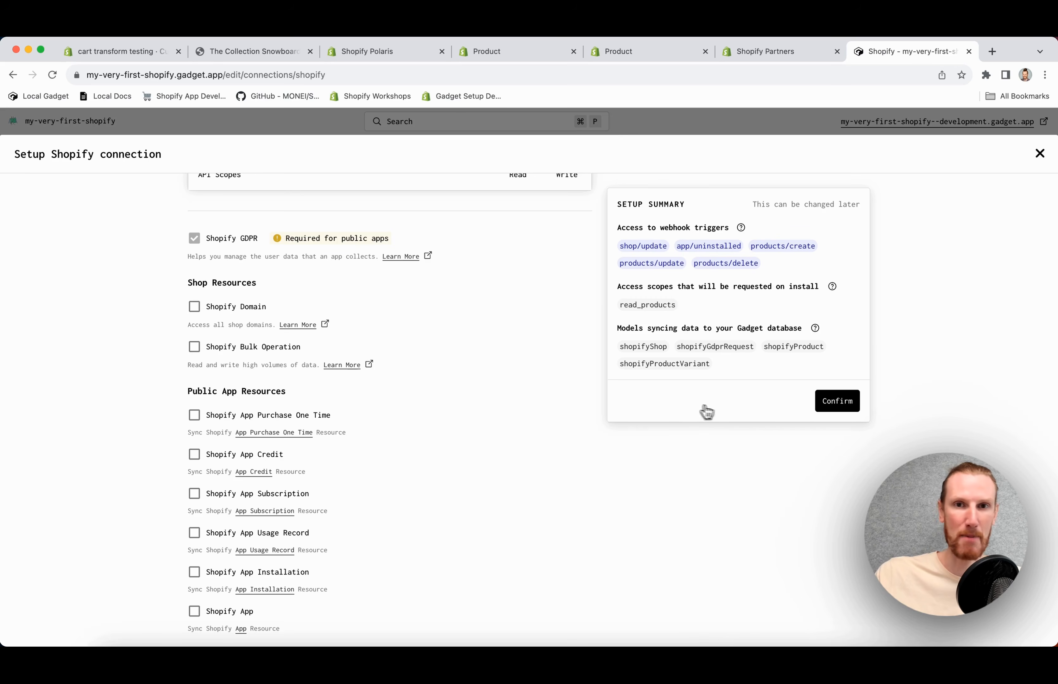
pyautogui.click(837, 402)
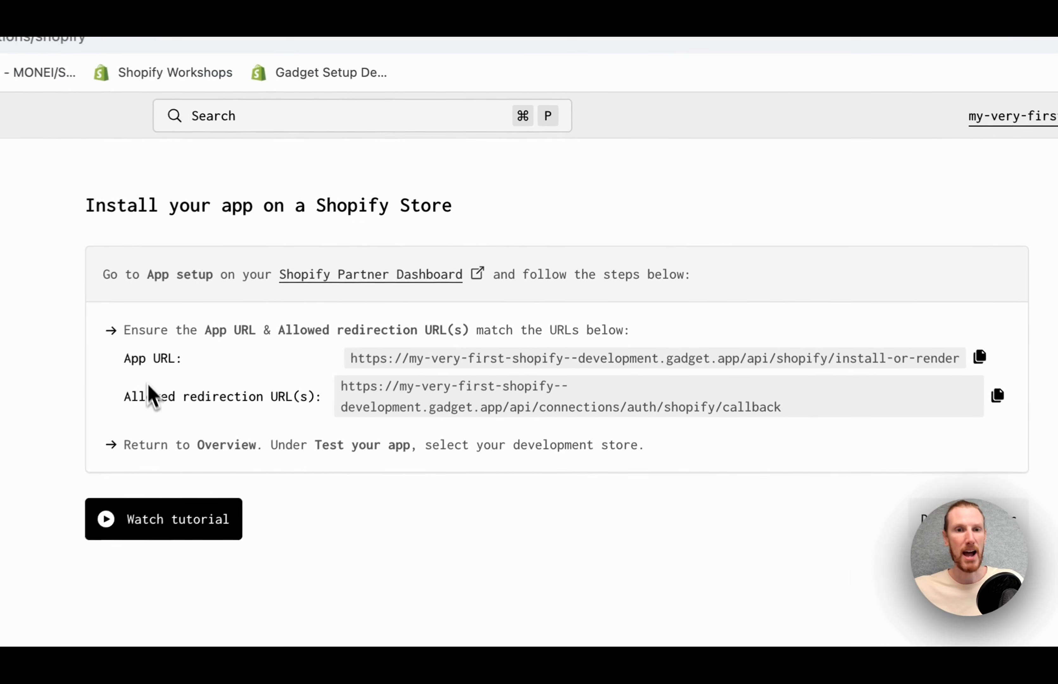
# - Copy Gadget's App URL and set it as the App URL in my-first-app's setup on Shopify Partners
pyautogui.click(979, 358)
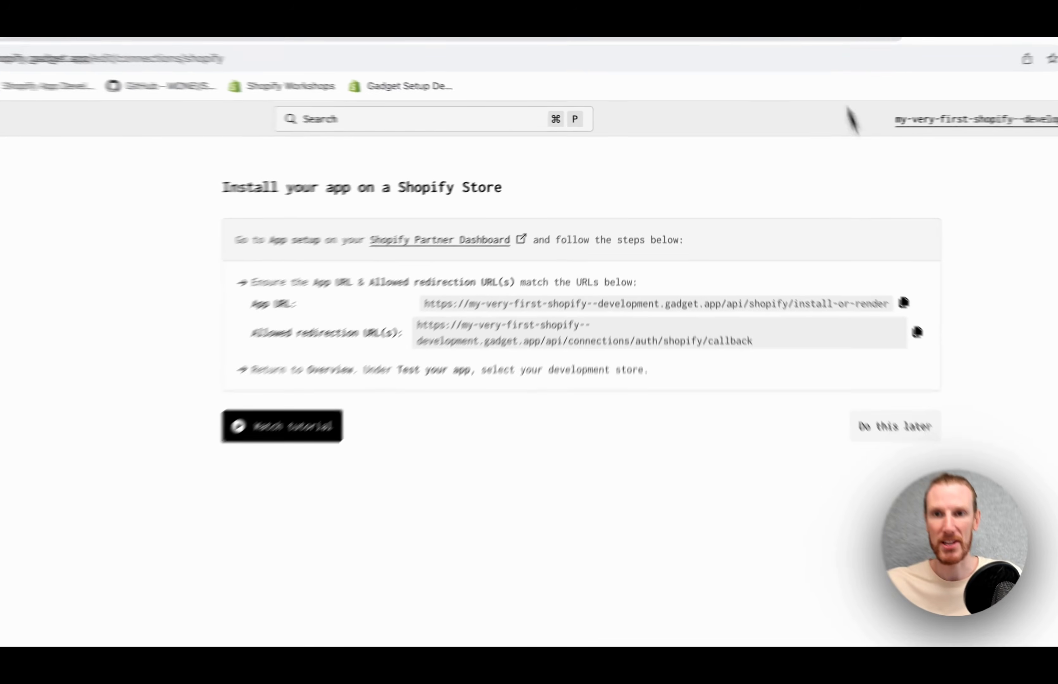
pyautogui.click(762, 49)
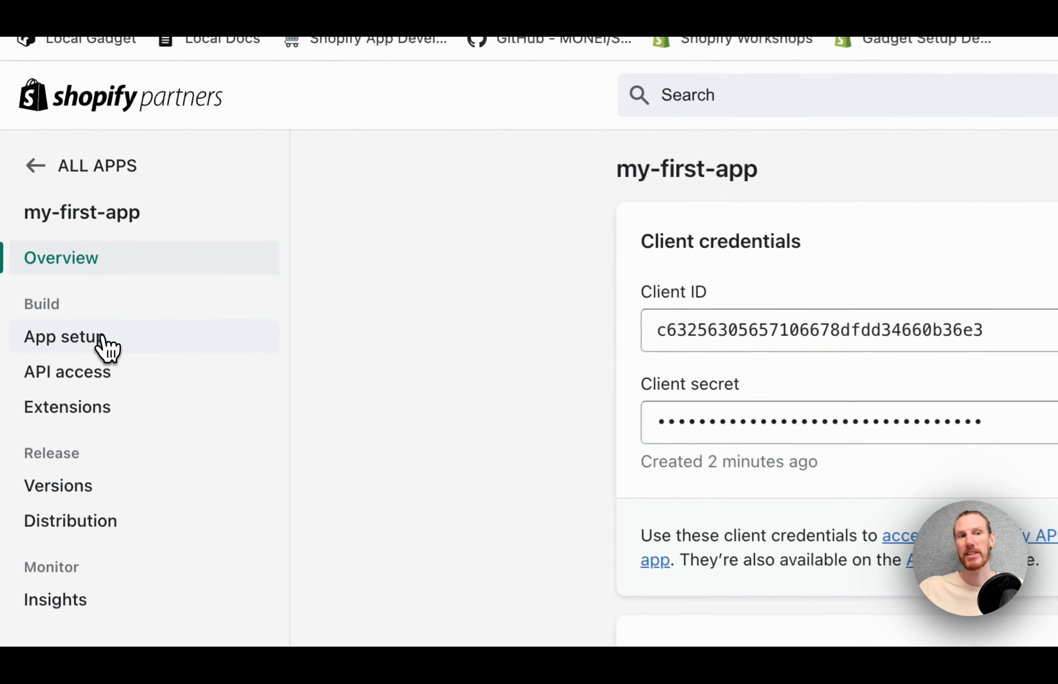
pyautogui.click(54, 249)
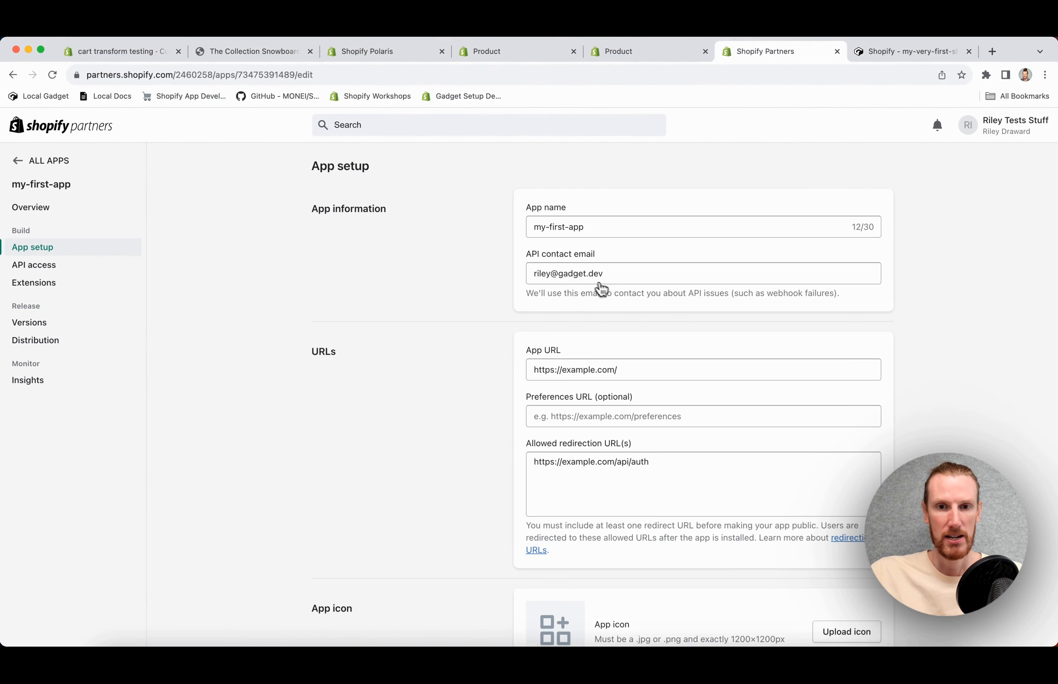
pyautogui.tripleClick(619, 373)
pyautogui.press('super+v')
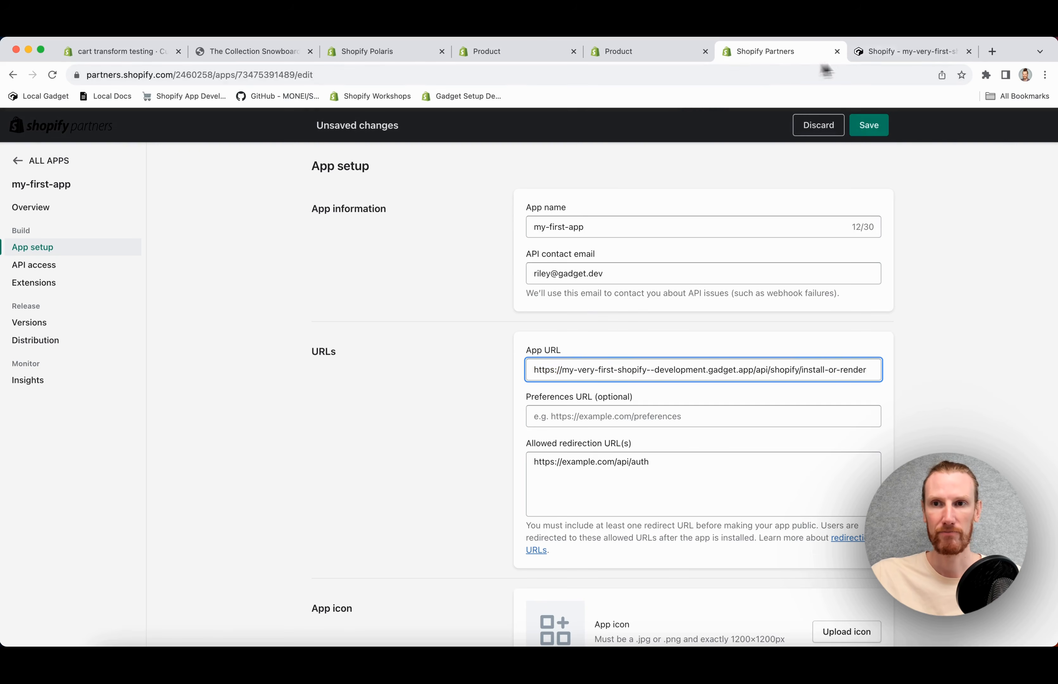
# - Replace the allowed redirection URL in the Partners app setup with Gadget's /api/connections/auth/shopify/callback URL, and save the setup
pyautogui.click(889, 53)
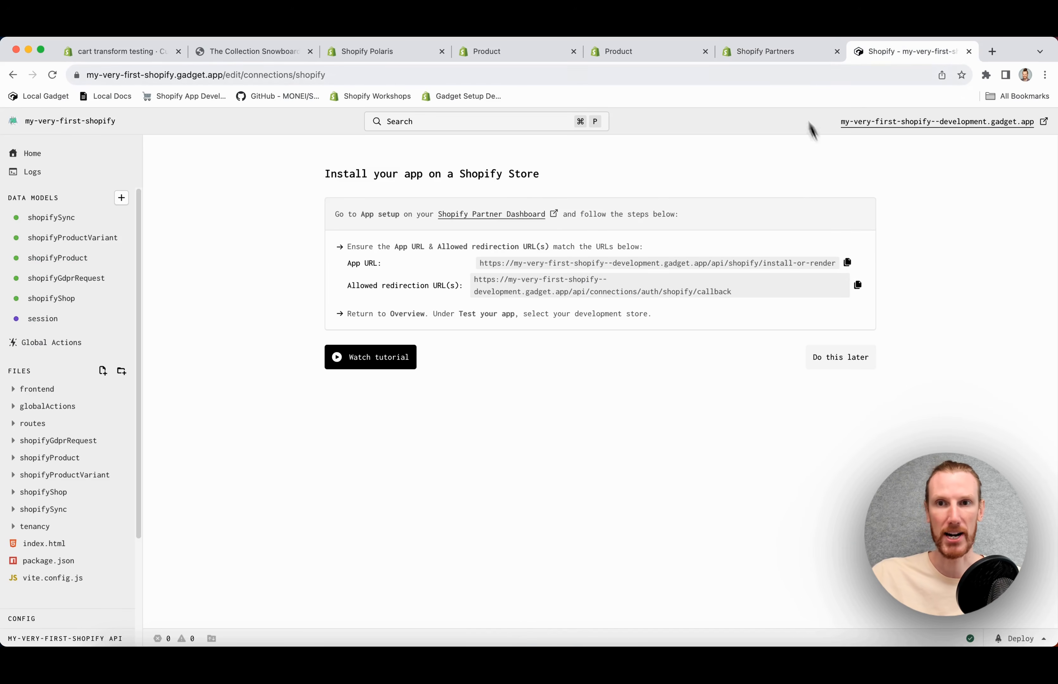
pyautogui.click(765, 51)
pyautogui.click(664, 458)
pyautogui.tripleClick(666, 476)
pyautogui.press('super+v')
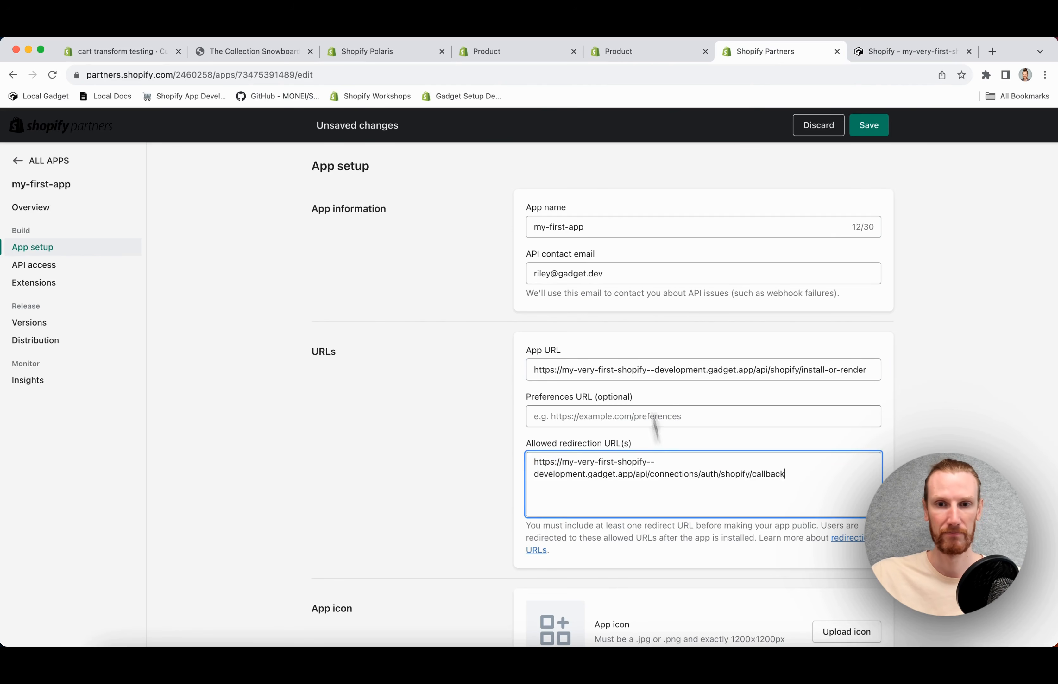
pyautogui.click(876, 129)
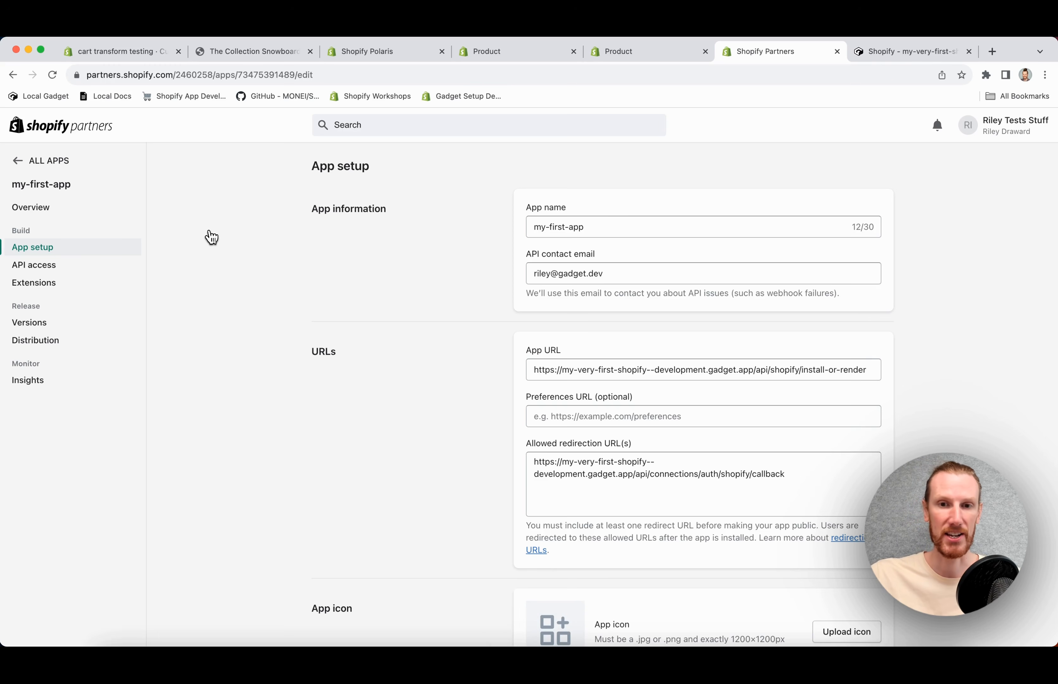
# - From the app's overview in Shopify Partners, install my-first-app on the cart transform testing development store
pyautogui.click(52, 213)
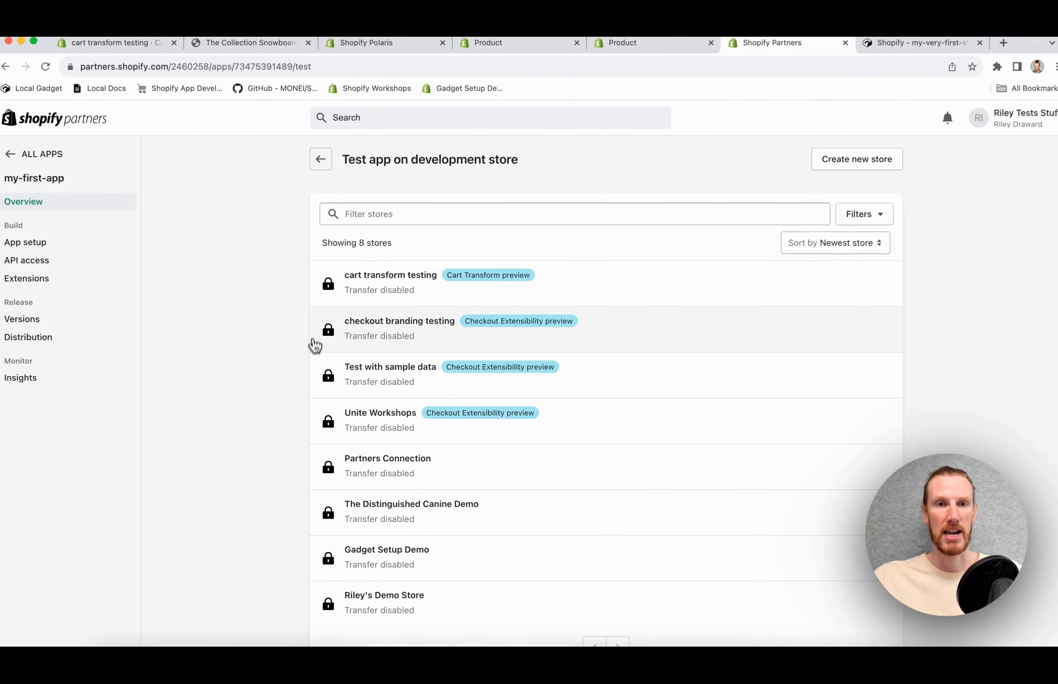
pyautogui.click(433, 297)
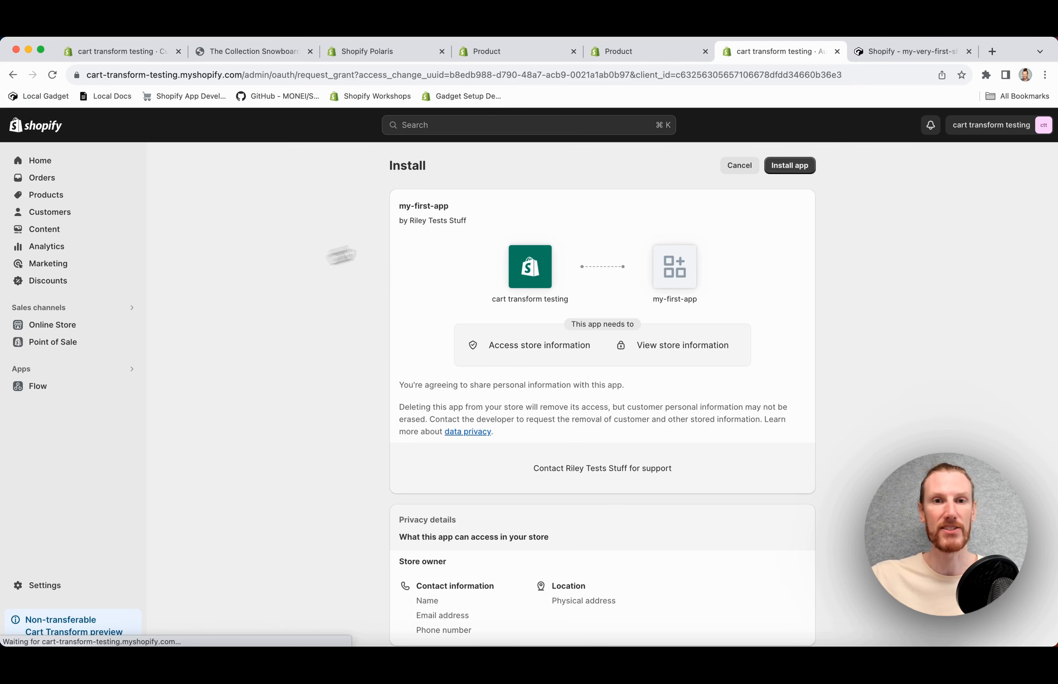
pyautogui.click(792, 172)
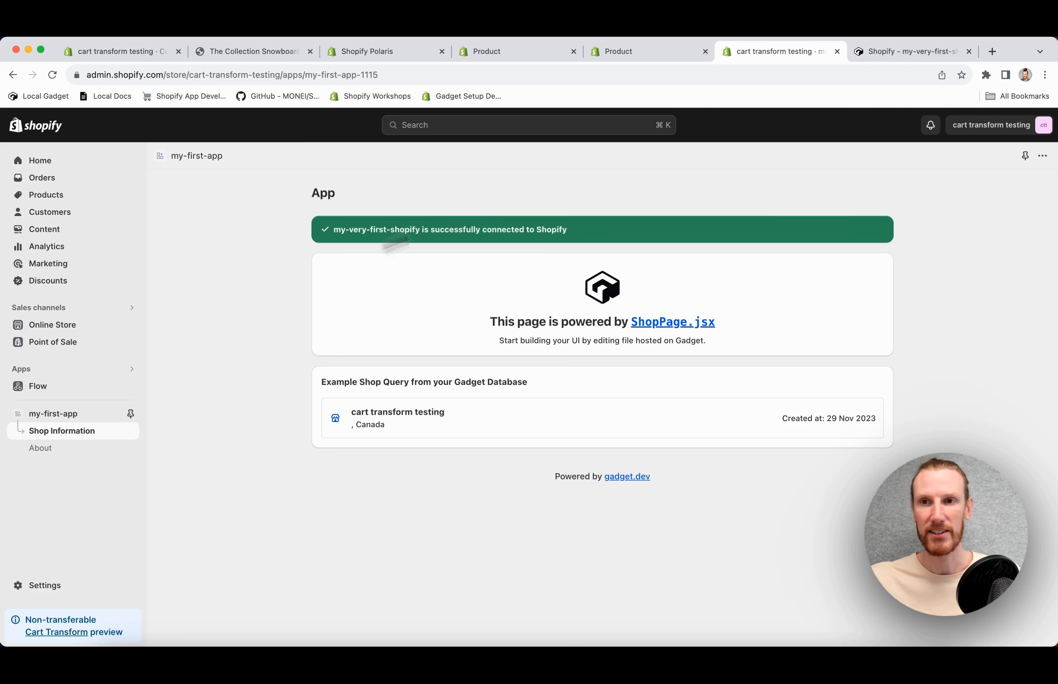
# - Open frontend/ShopPage.jsx in Gadget, examine its success Banner code, and compare it with the app page in the store admin
pyautogui.click(888, 57)
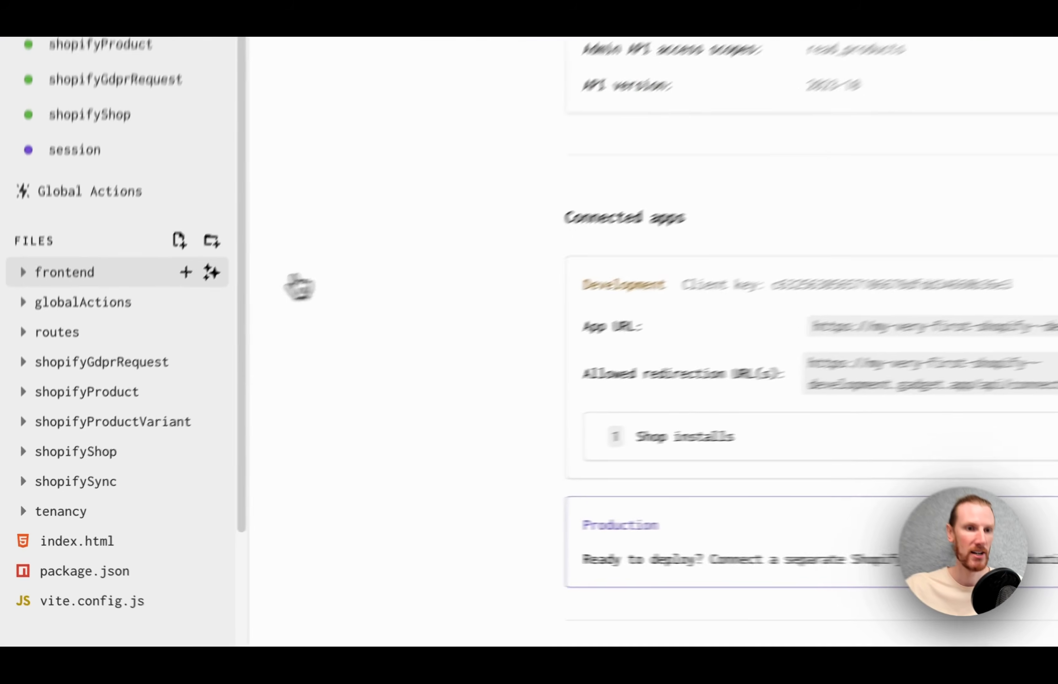
pyautogui.click(54, 389)
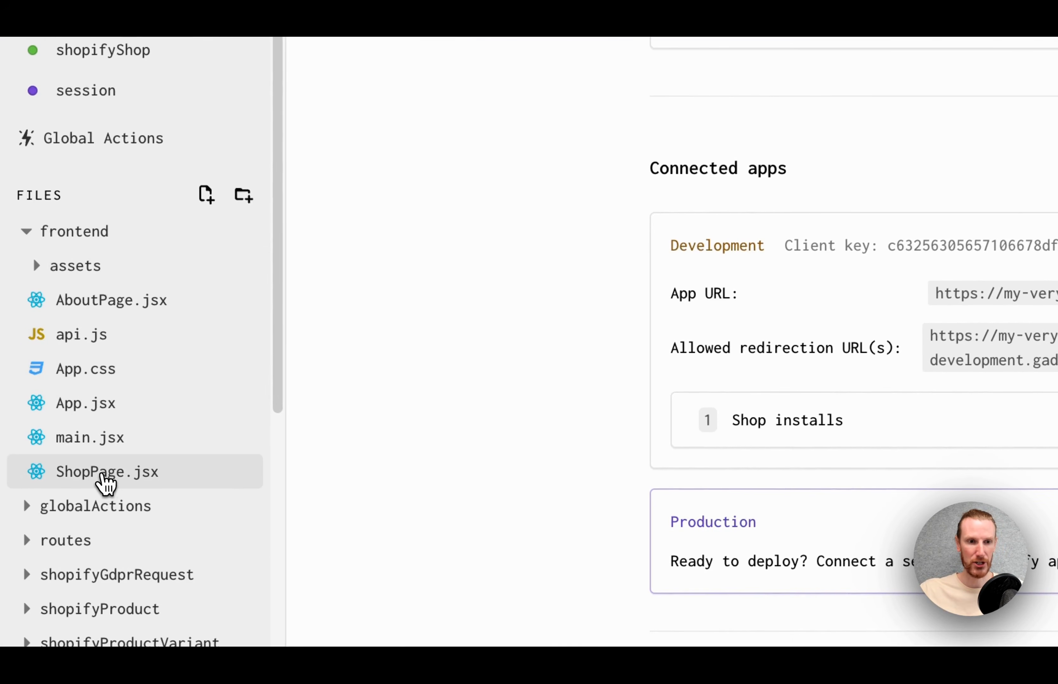
pyautogui.click(100, 474)
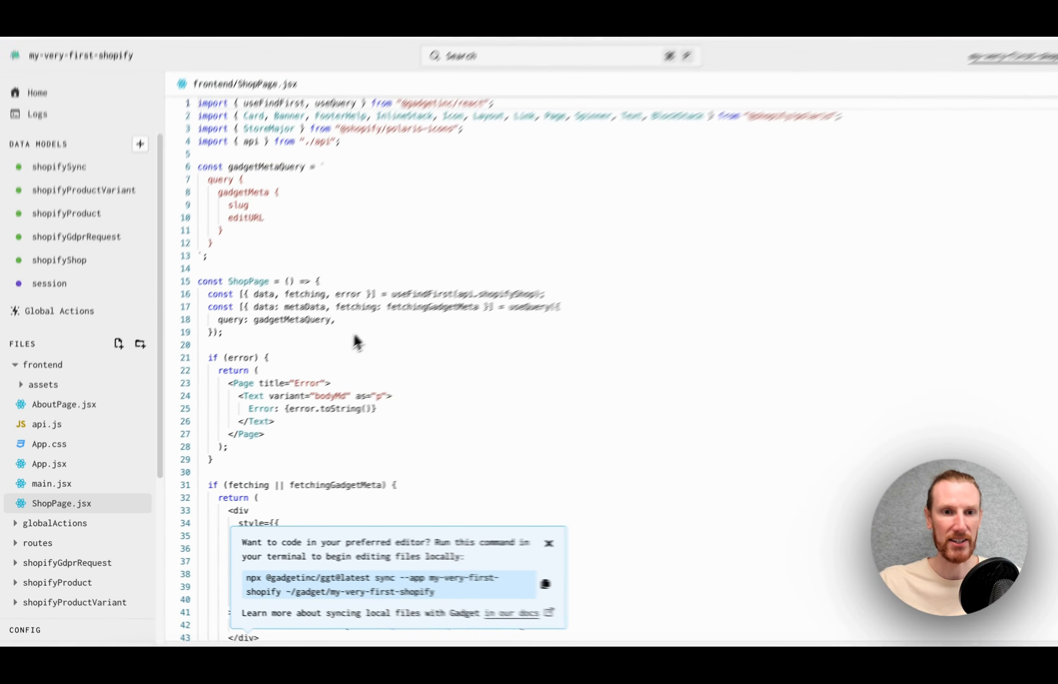
pyautogui.click(549, 543)
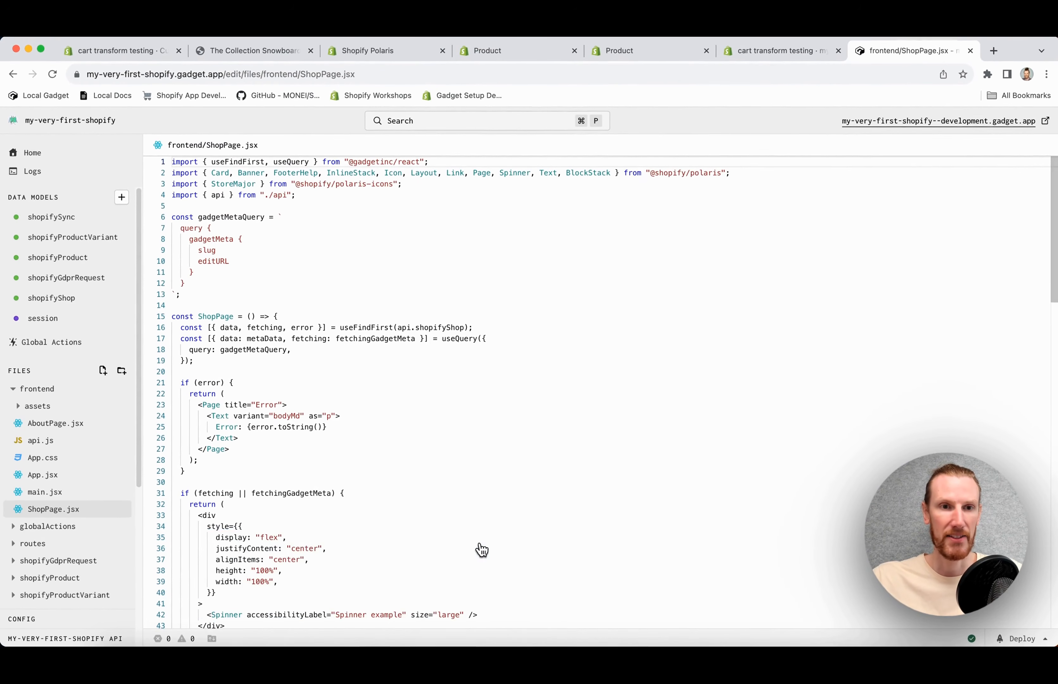
pyautogui.scroll(-6, 362, 489)
pyautogui.scroll(-7, 362, 489)
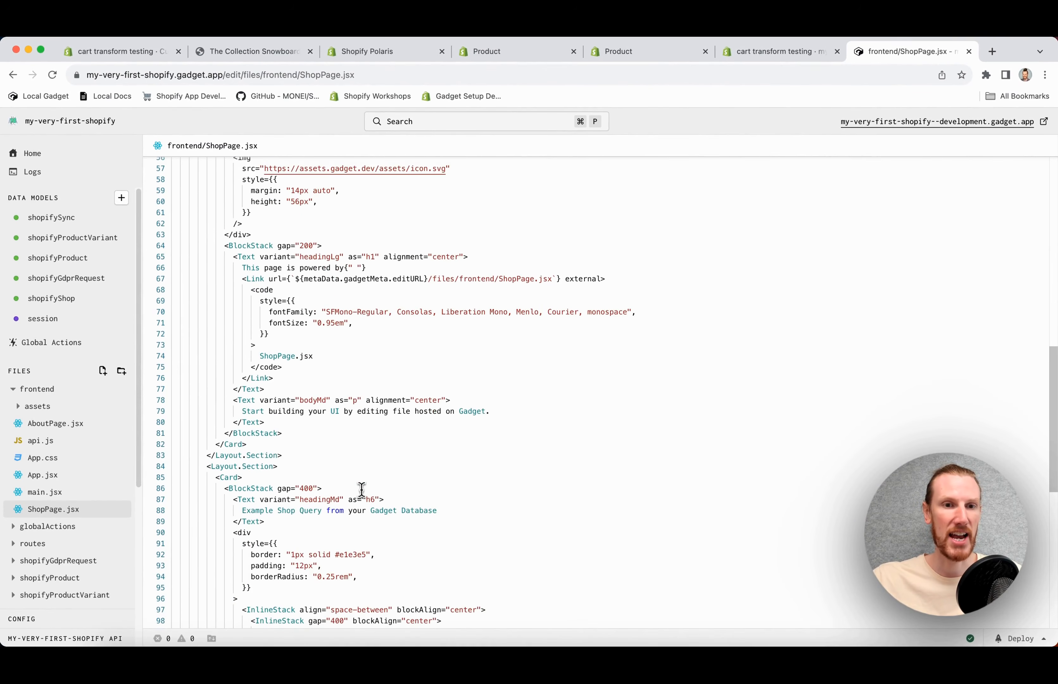
pyautogui.scroll(4, 362, 489)
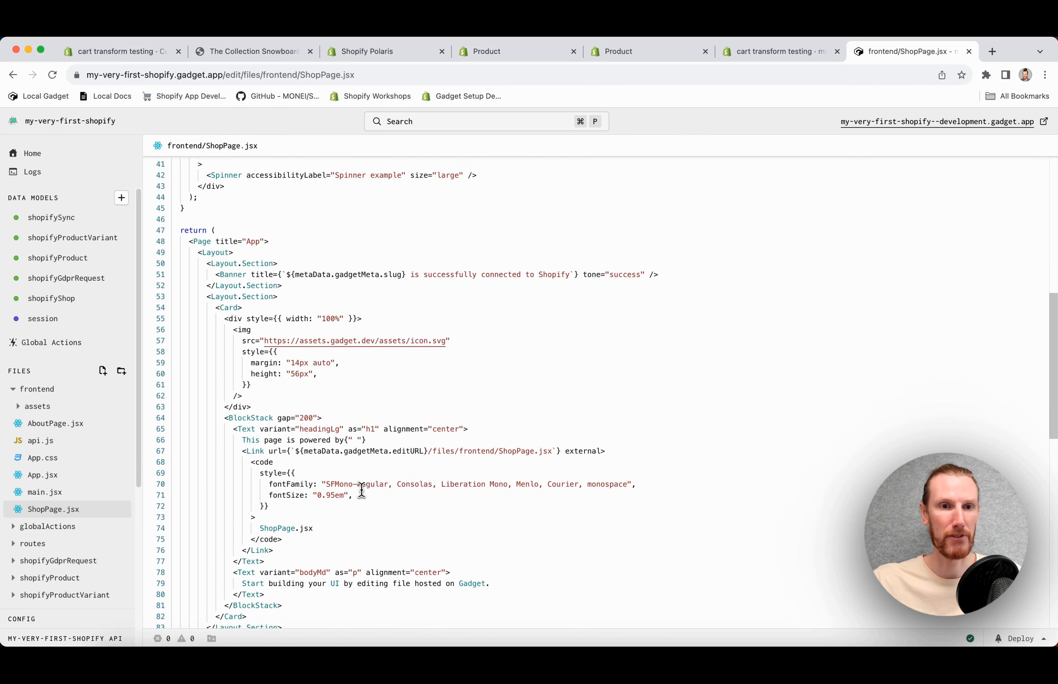
pyautogui.moveTo(220, 275); pyautogui.dragTo(382, 278)
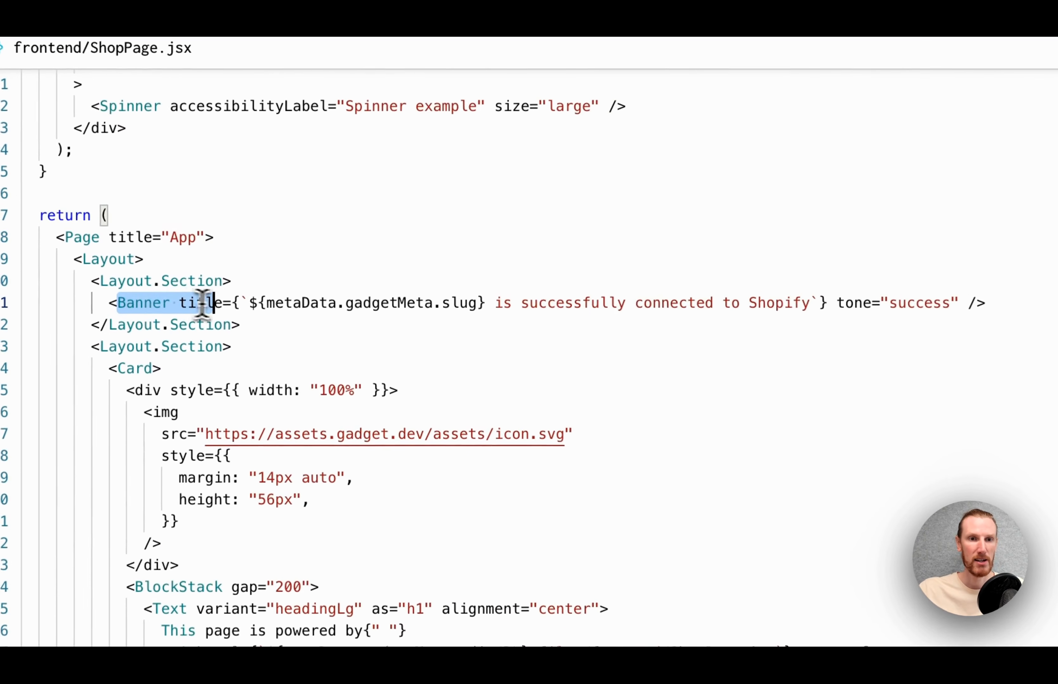
pyautogui.moveTo(437, 311); pyautogui.dragTo(512, 305)
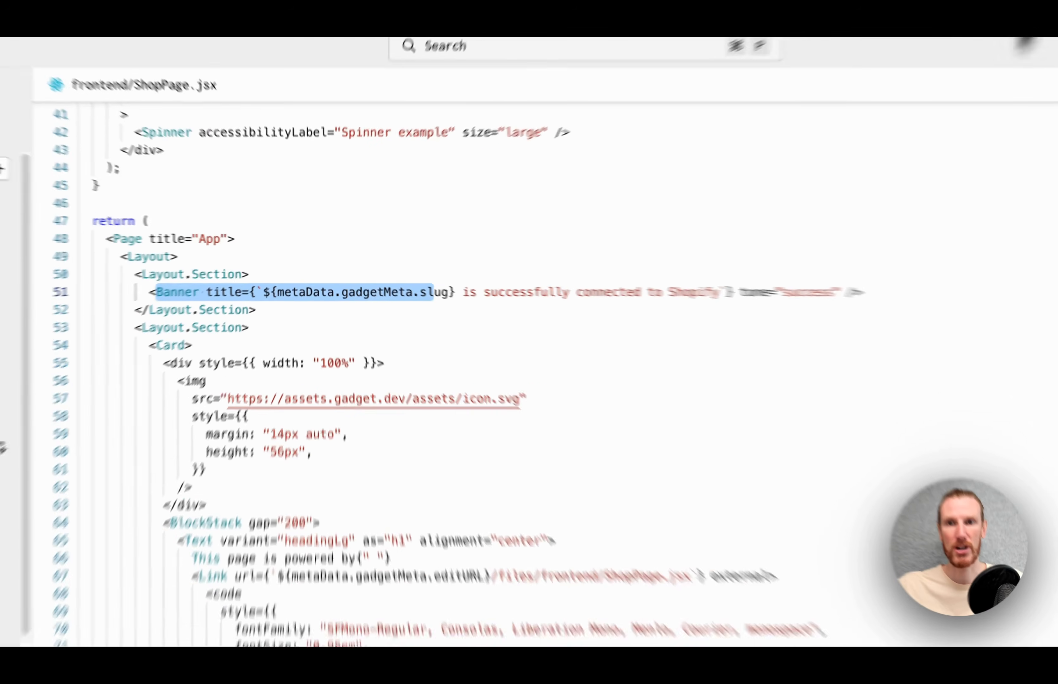
pyautogui.click(794, 52)
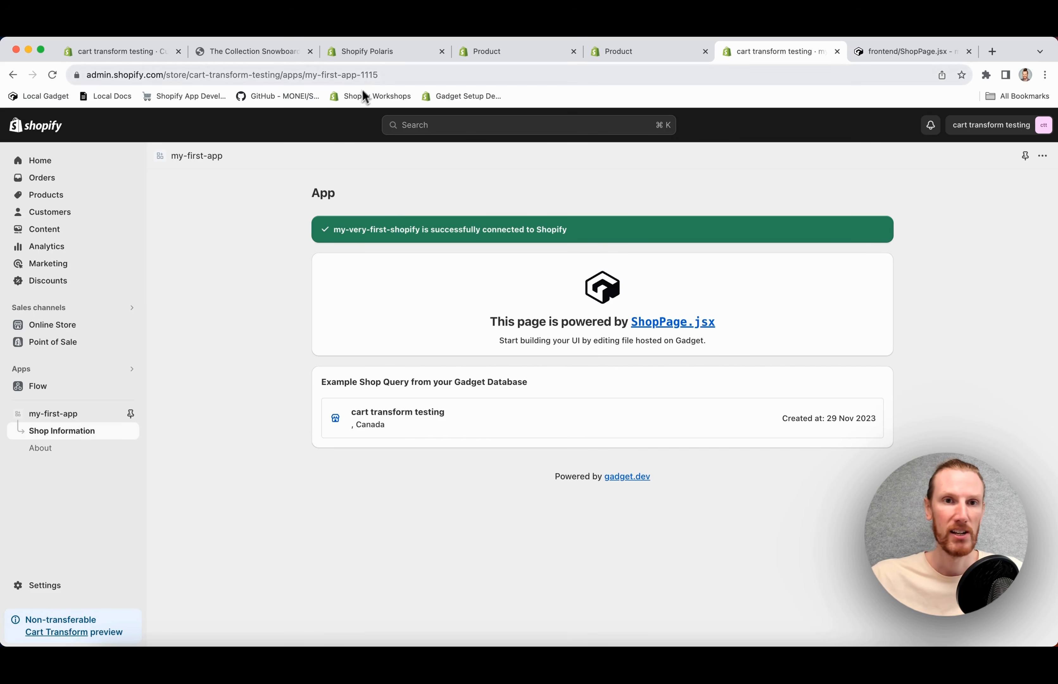
# - Browse the components in the Polaris documentation, view the Banner's Success example, and compare it with the installed app's banner
pyautogui.click(392, 54)
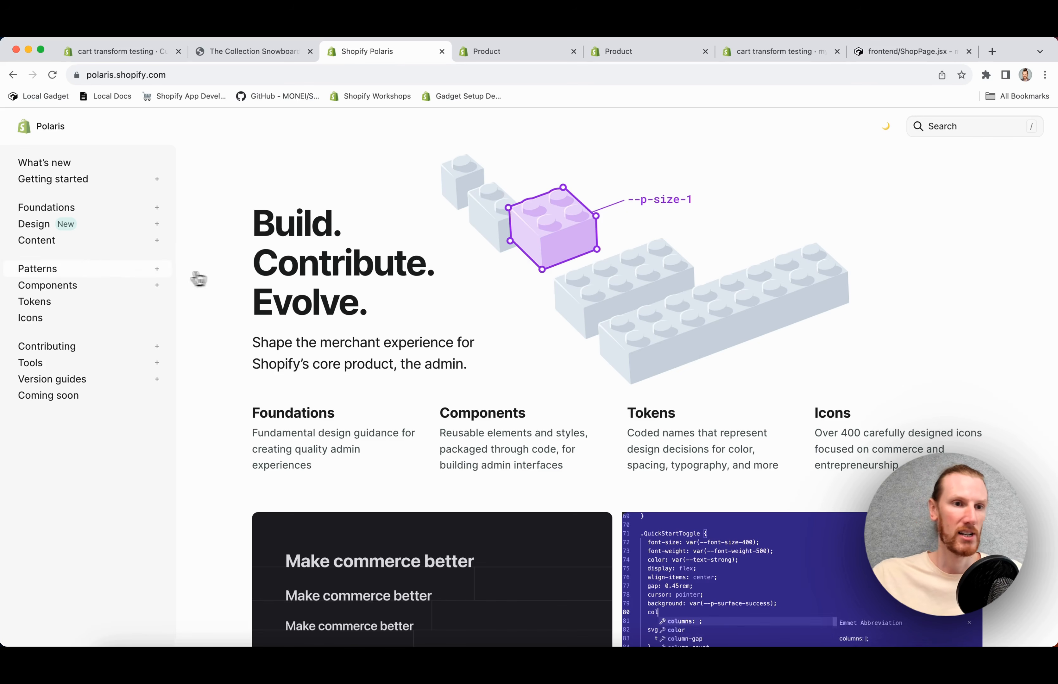
pyautogui.click(69, 286)
pyautogui.scroll(-15, 252, 283)
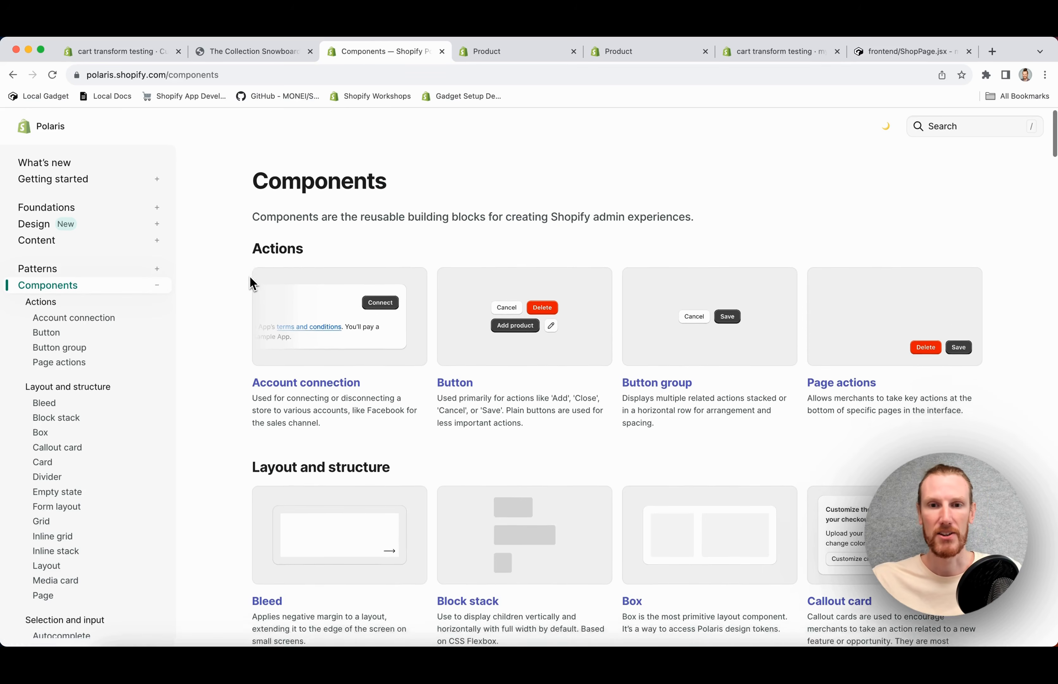
pyautogui.scroll(-10, 252, 282)
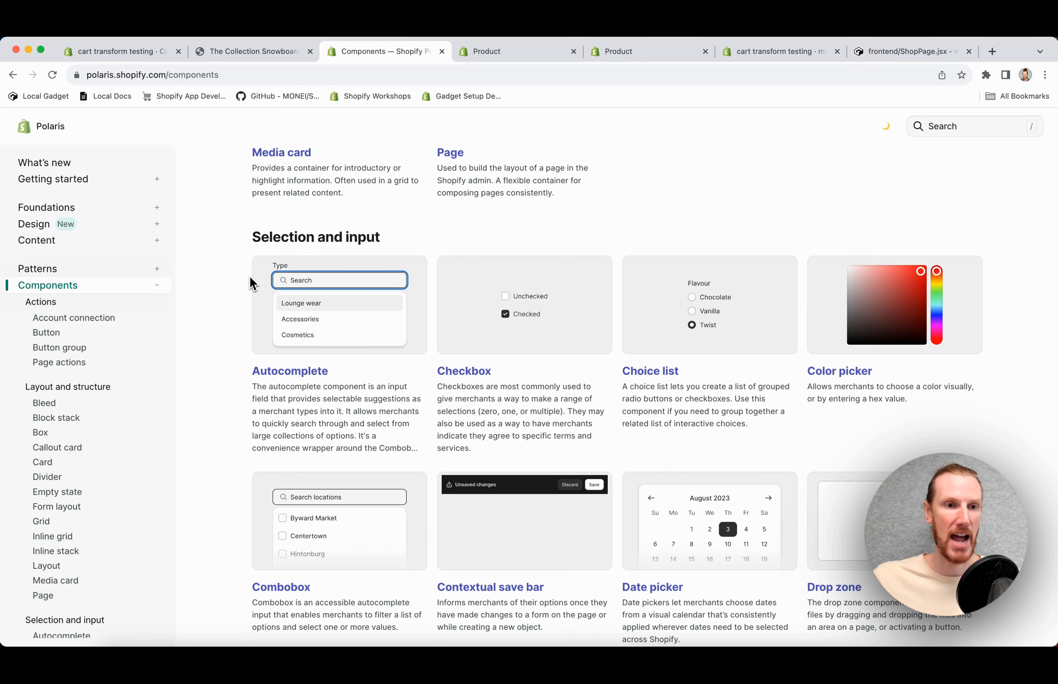
pyautogui.scroll(-5, 73, 433)
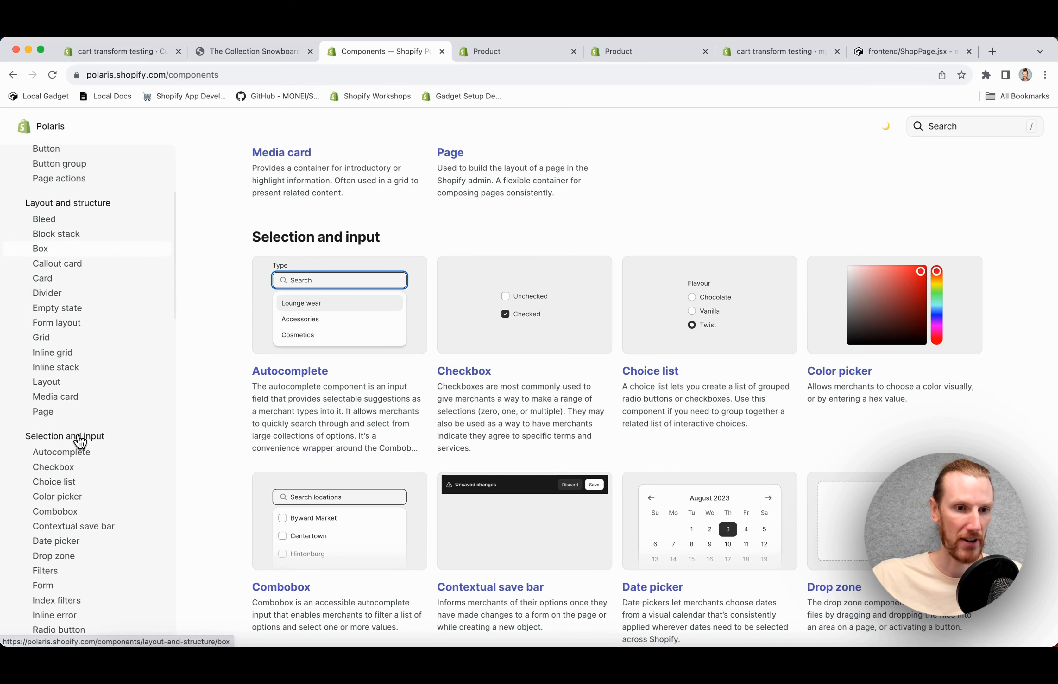
pyautogui.scroll(-8, 80, 442)
pyautogui.click(77, 430)
pyautogui.scroll(-2, 216, 383)
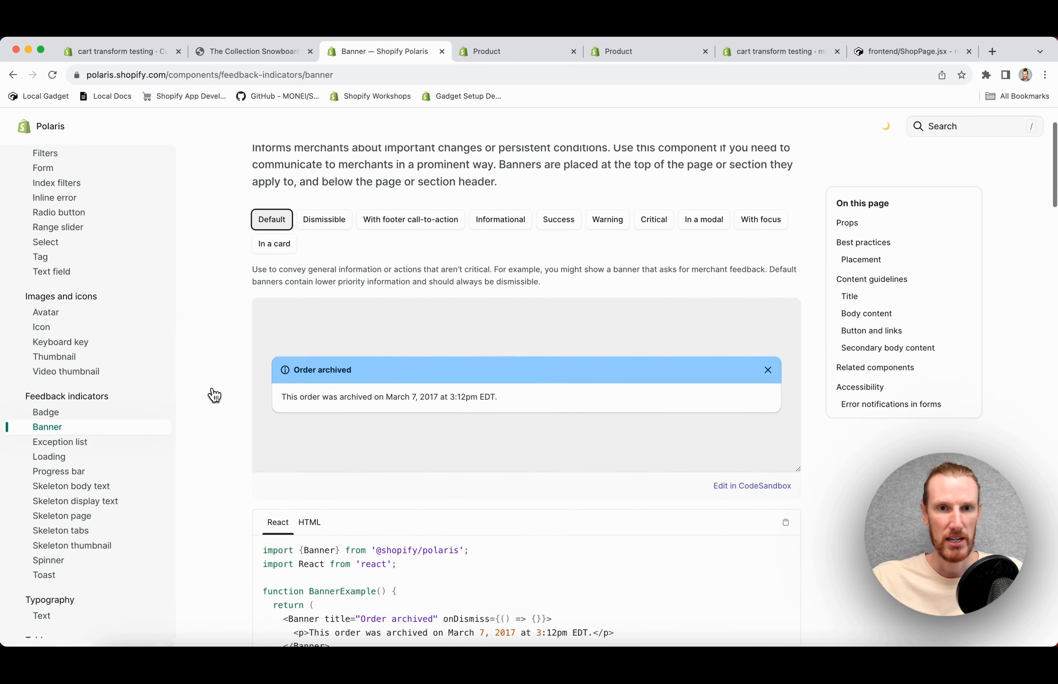
pyautogui.click(560, 222)
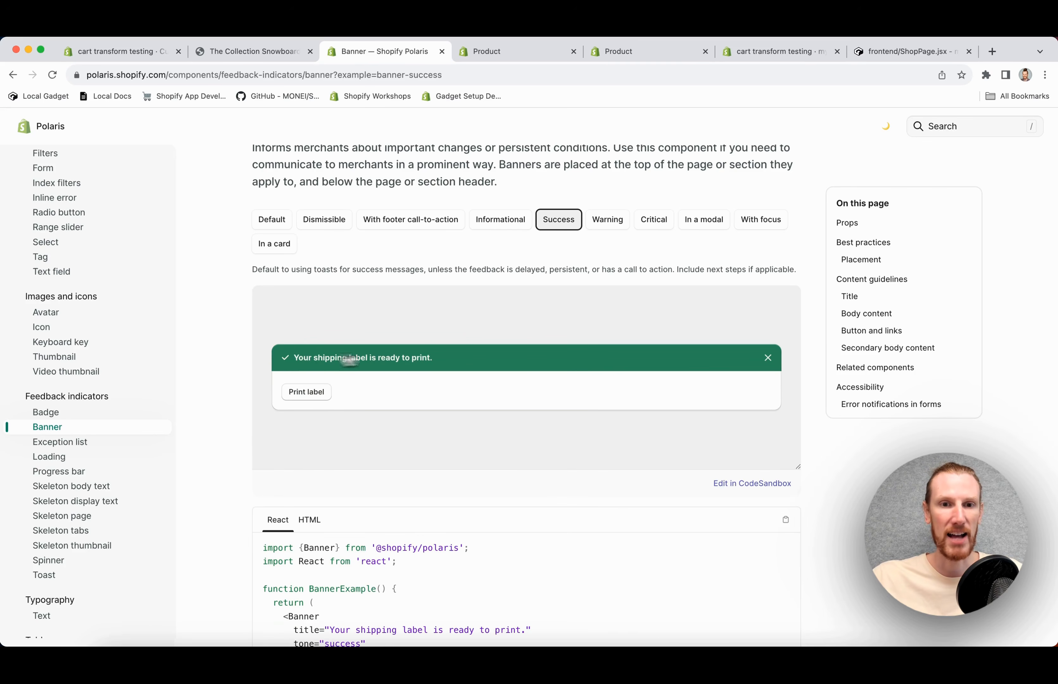
pyautogui.click(780, 57)
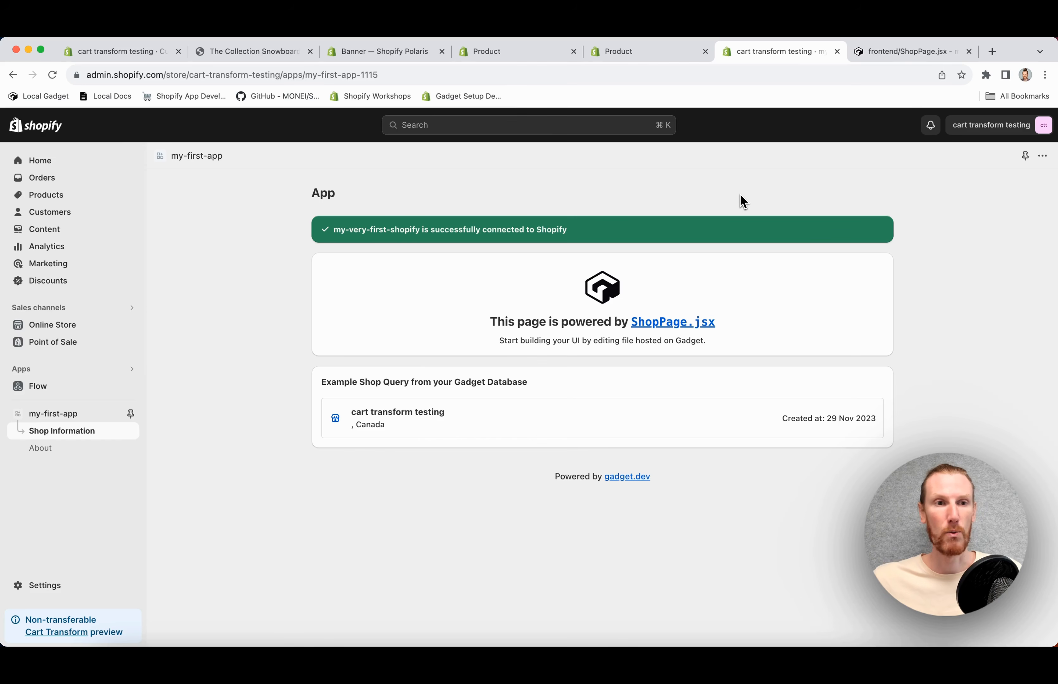
# - Open the shopifyProduct model in Gadget and review its fields and create action against Shopify's REST Product resource
pyautogui.click(878, 55)
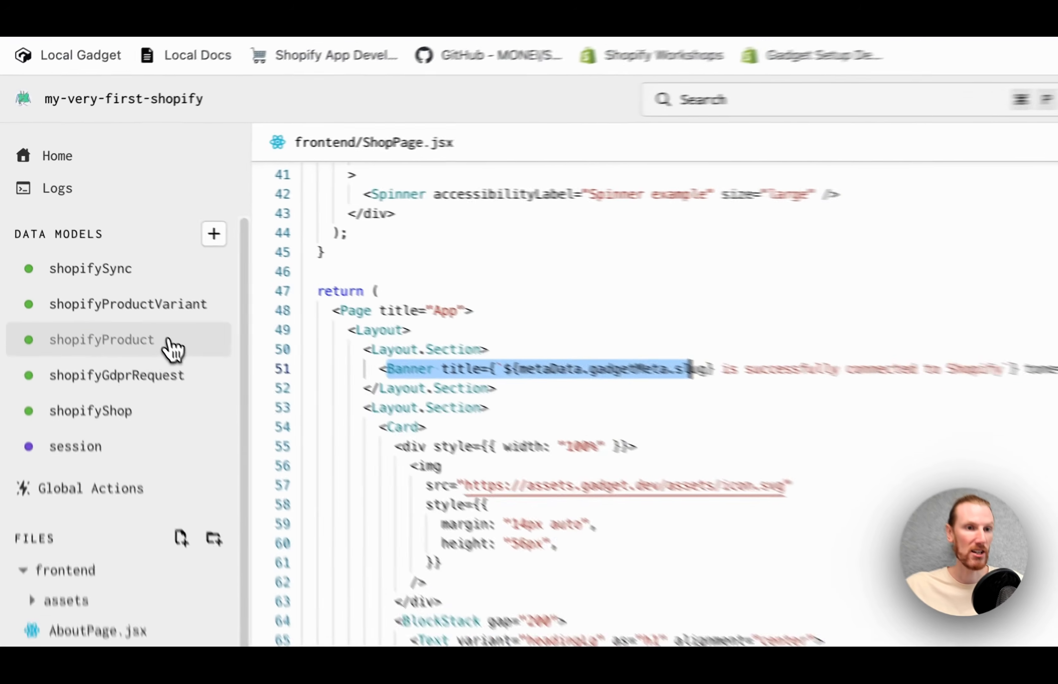
pyautogui.click(172, 347)
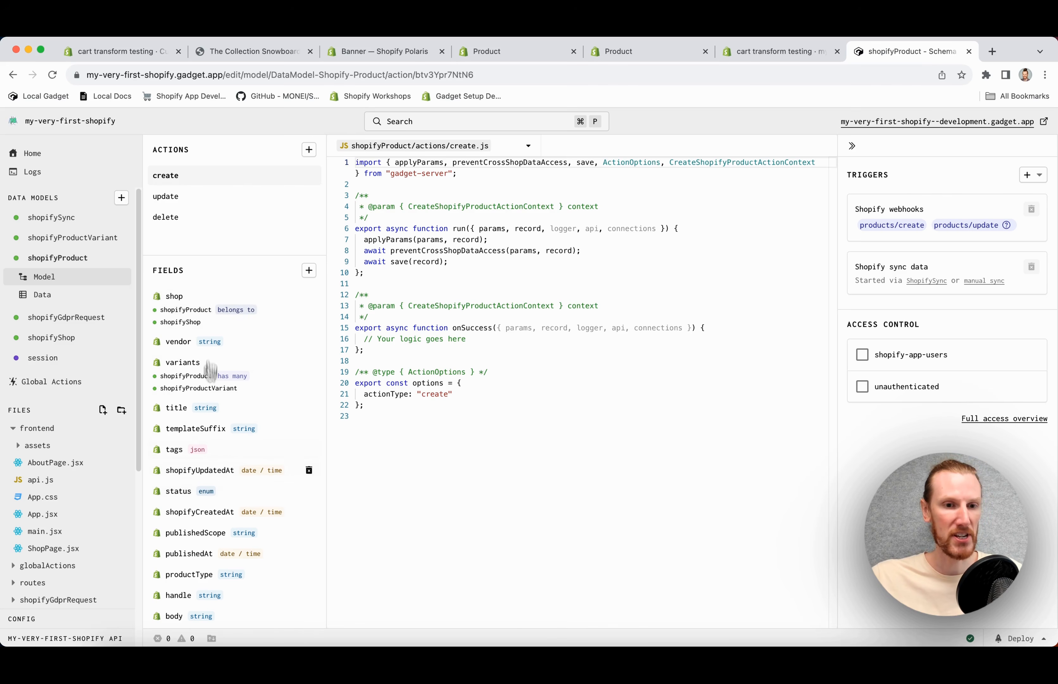
pyautogui.scroll(-3, 208, 476)
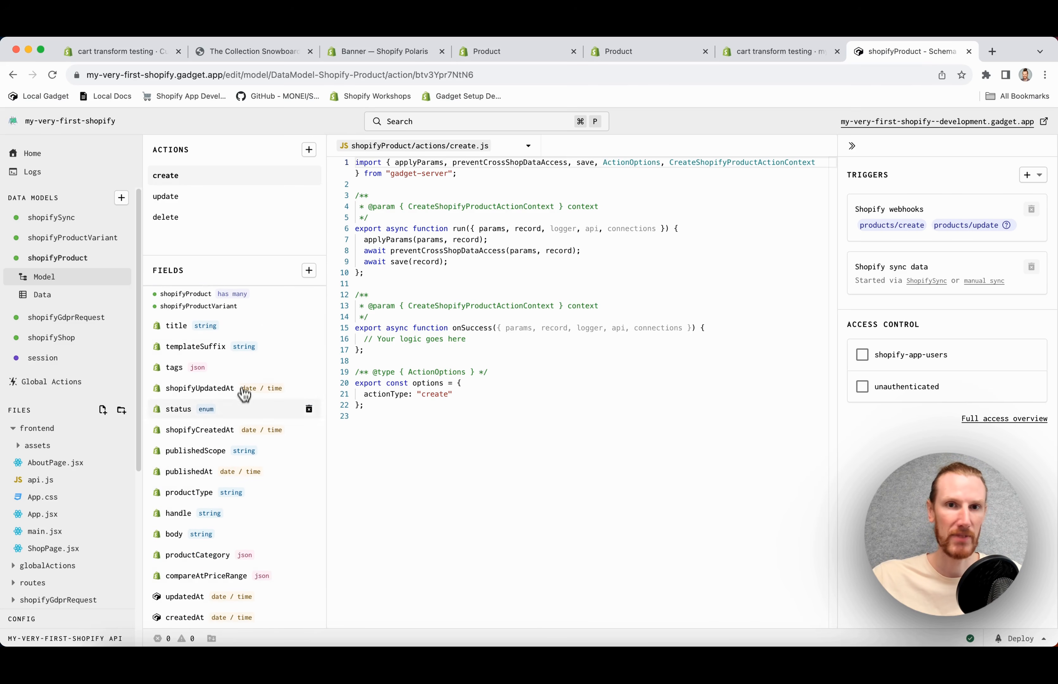
pyautogui.click(525, 53)
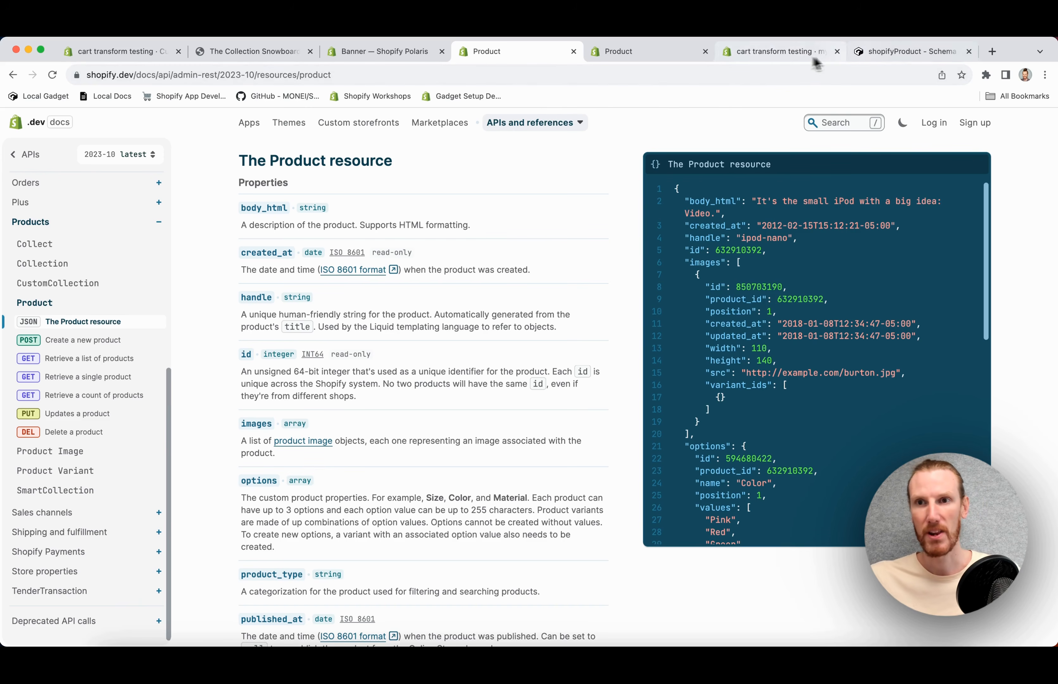
pyautogui.click(872, 51)
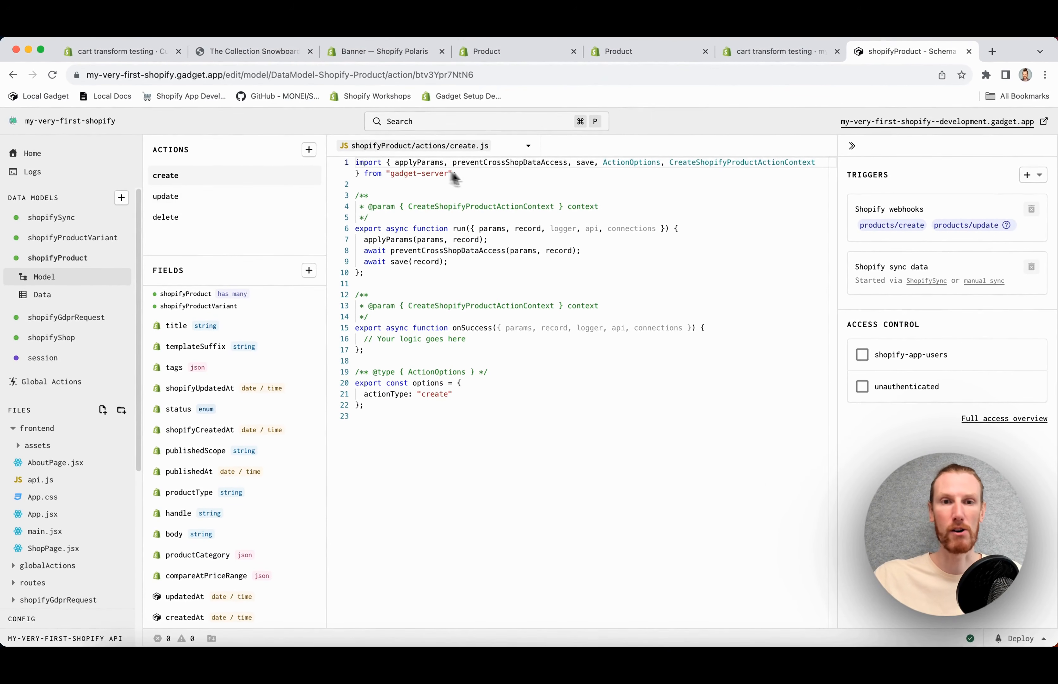
pyautogui.moveTo(607, 235)
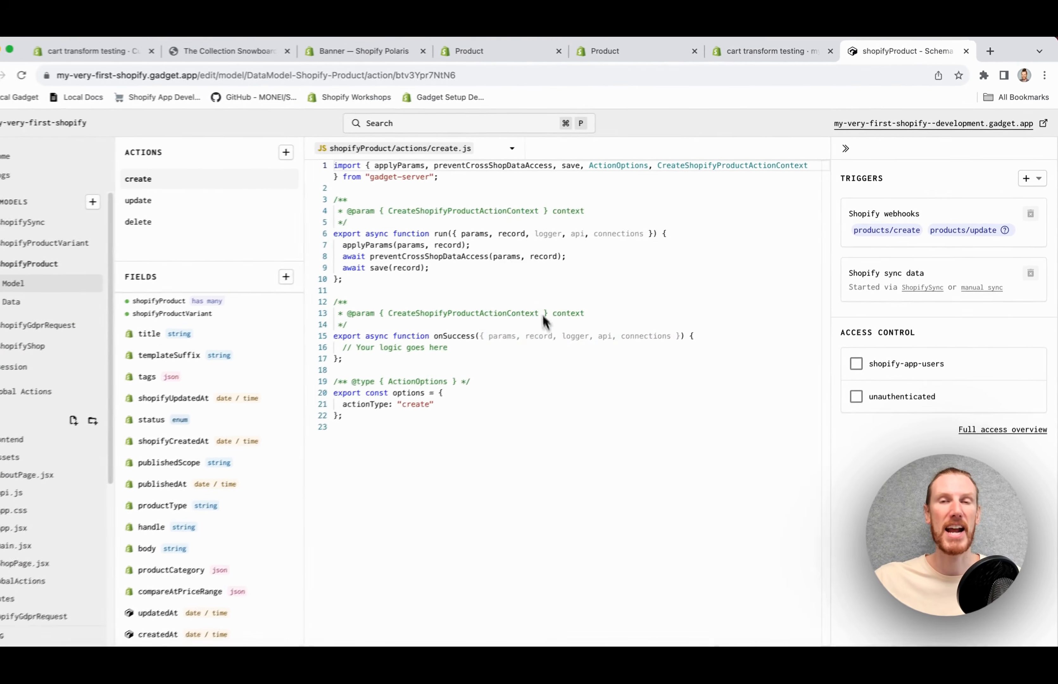
pyautogui.moveTo(552, 341)
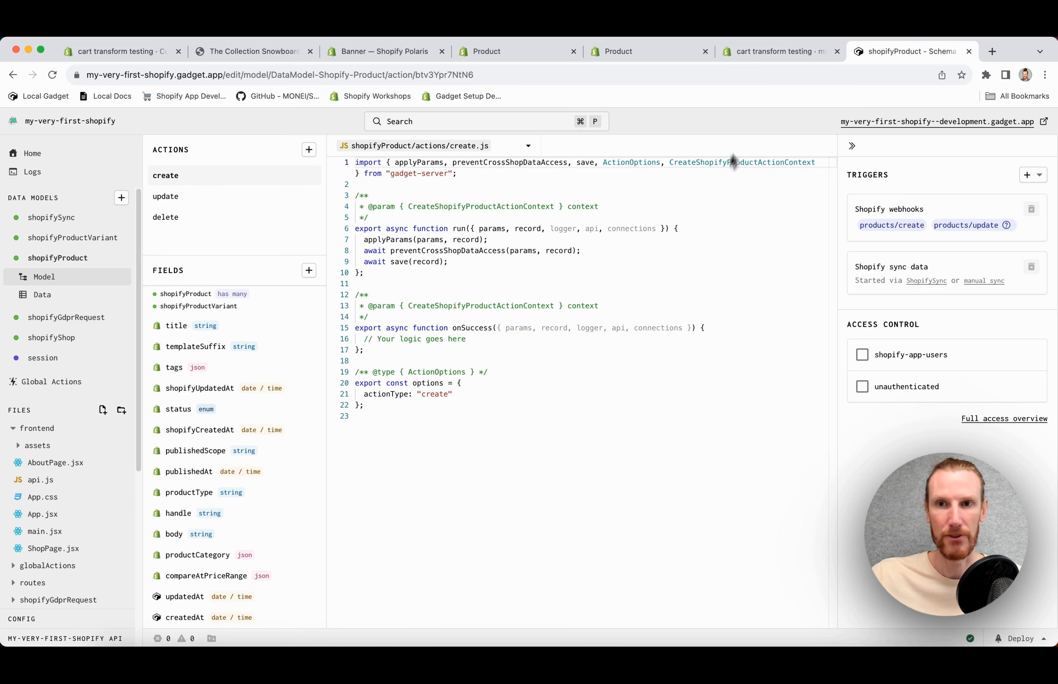
# - Switch to the cart transform testing store admin and start a new product titled T-shirt
pyautogui.click(772, 51)
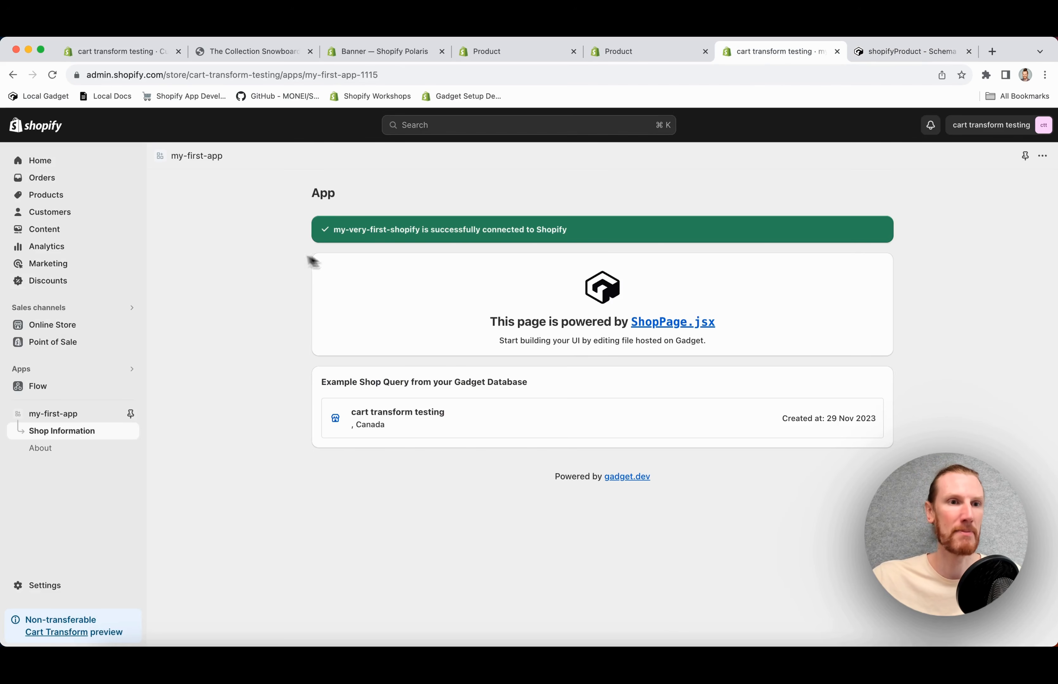
pyautogui.click(76, 197)
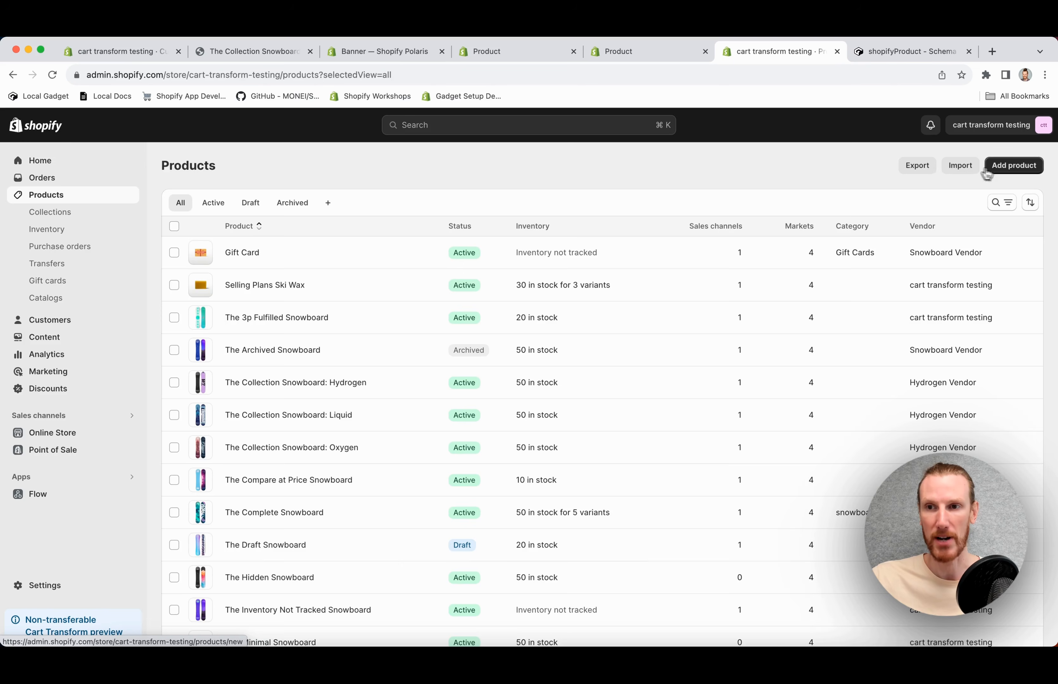
pyautogui.click(998, 167)
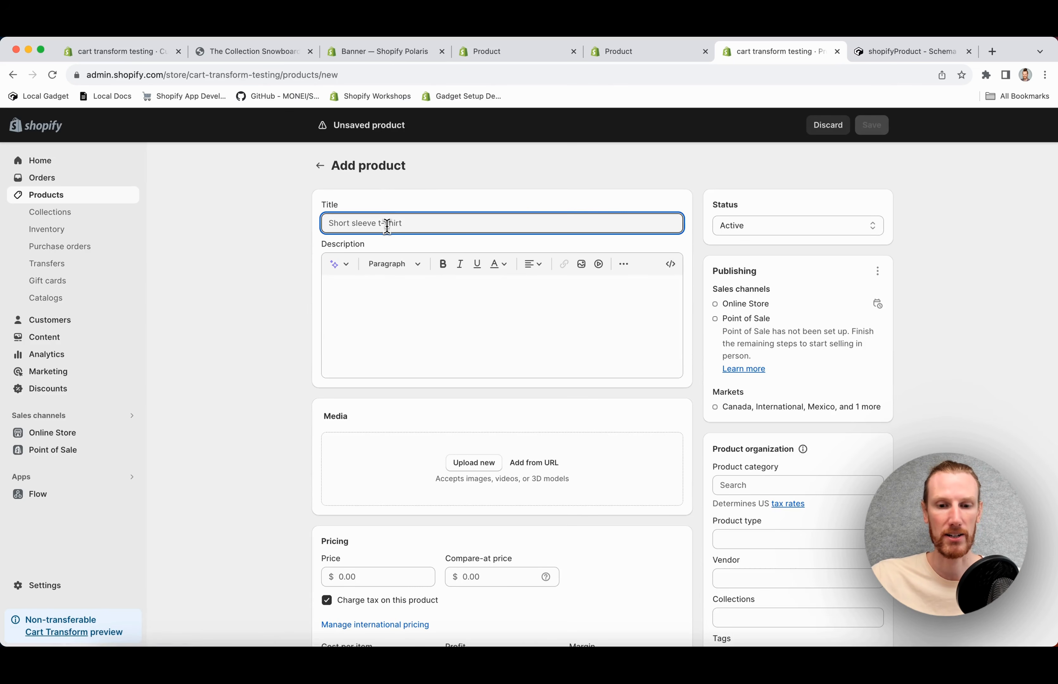
pyautogui.write('T')
pyautogui.click(370, 328)
pyautogui.scroll(-5, 313, 350)
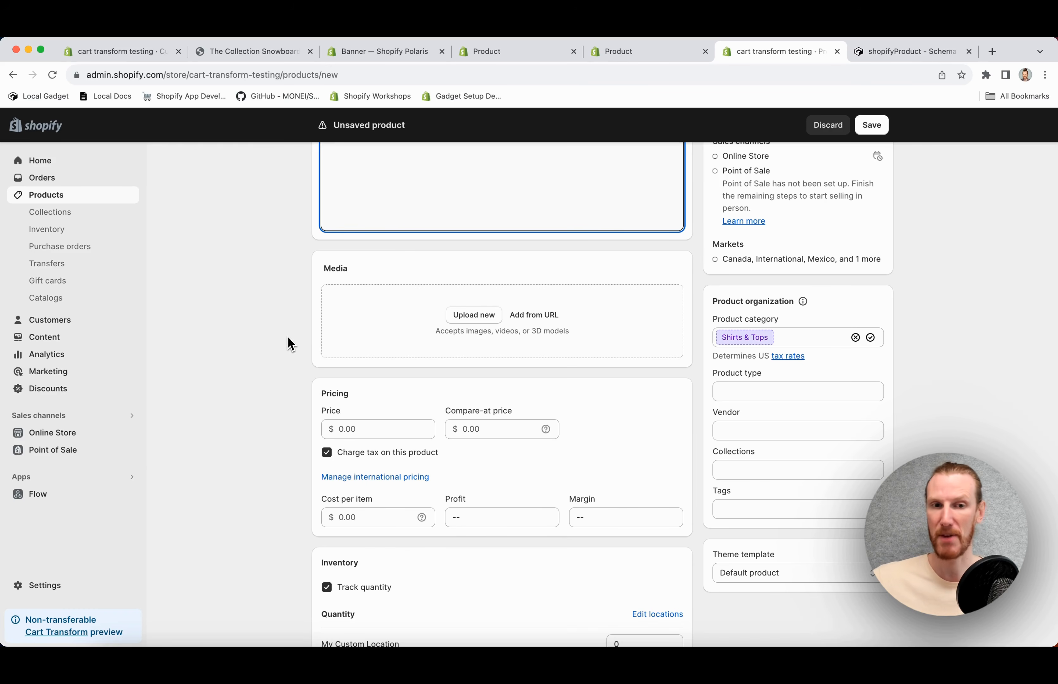
# - Set the new product's SKU to aaaa and save the product
pyautogui.scroll(-4, 289, 344)
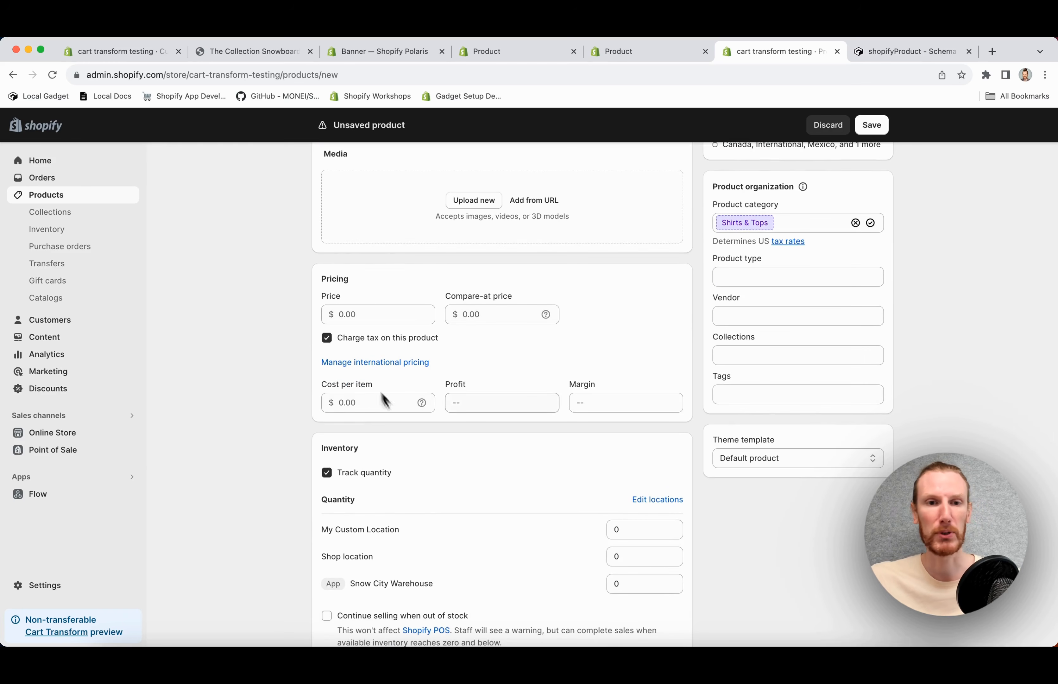
pyautogui.scroll(-5, 307, 391)
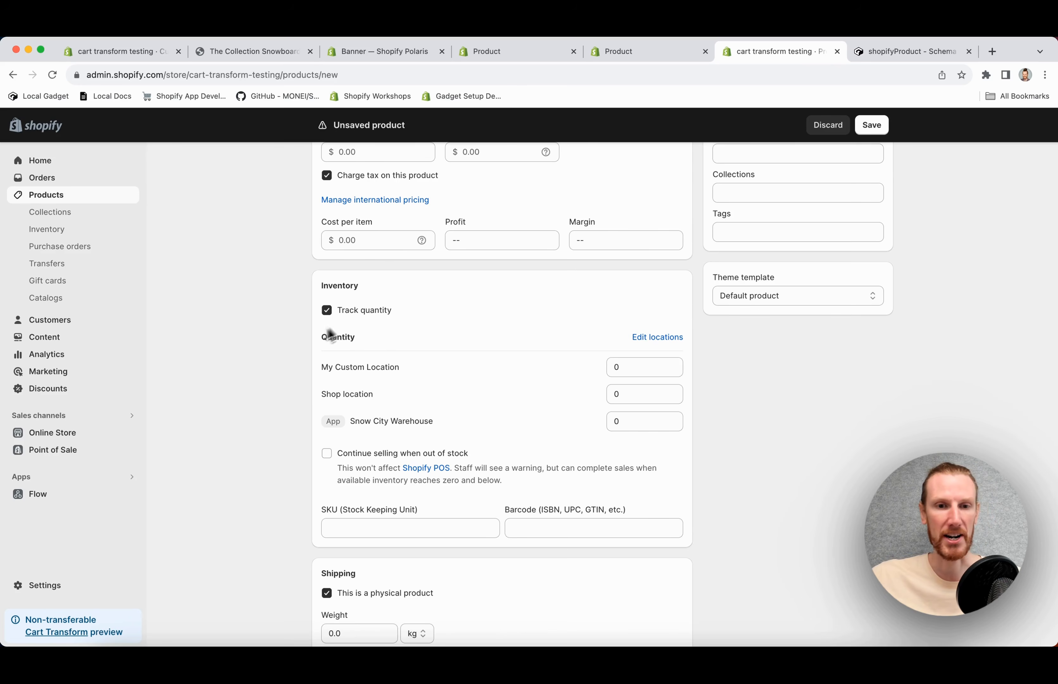
pyautogui.scroll(-4, 307, 347)
pyautogui.click(378, 417)
pyautogui.write('aaaa')
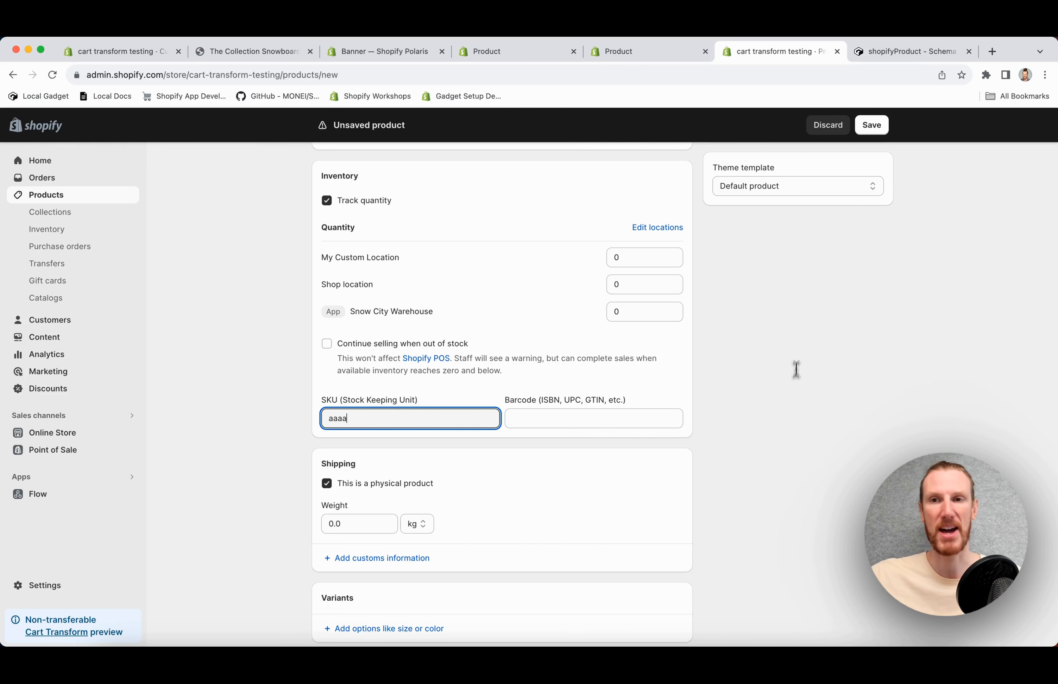
pyautogui.click(872, 125)
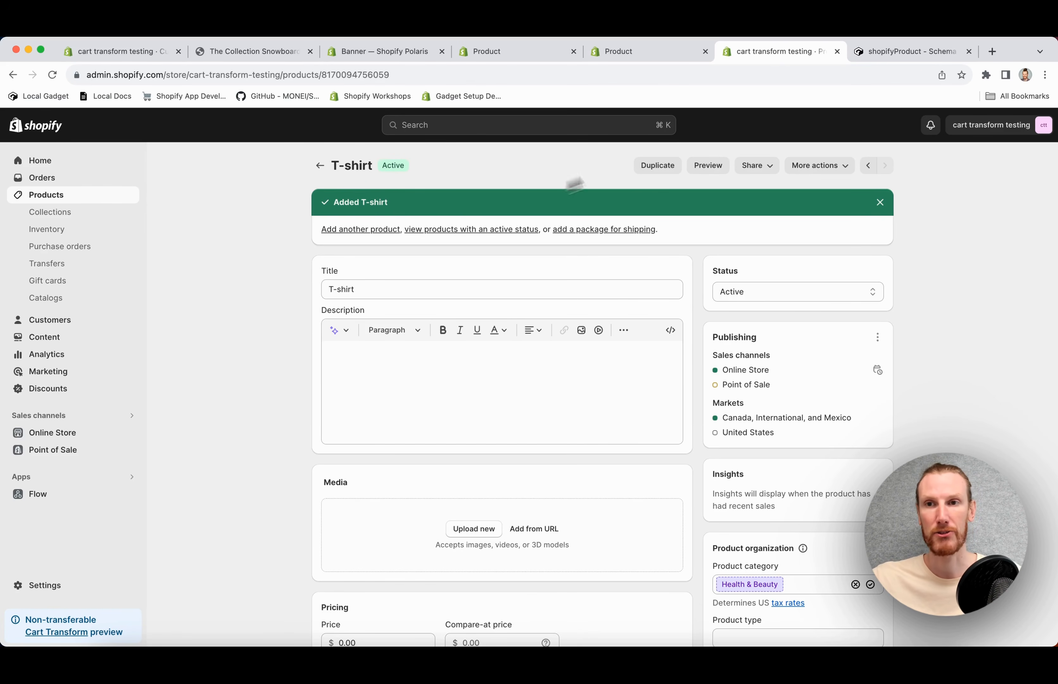
# - Switch to Gadget and check the shopifyProduct model's data for the new T-shirt record
pyautogui.click(885, 53)
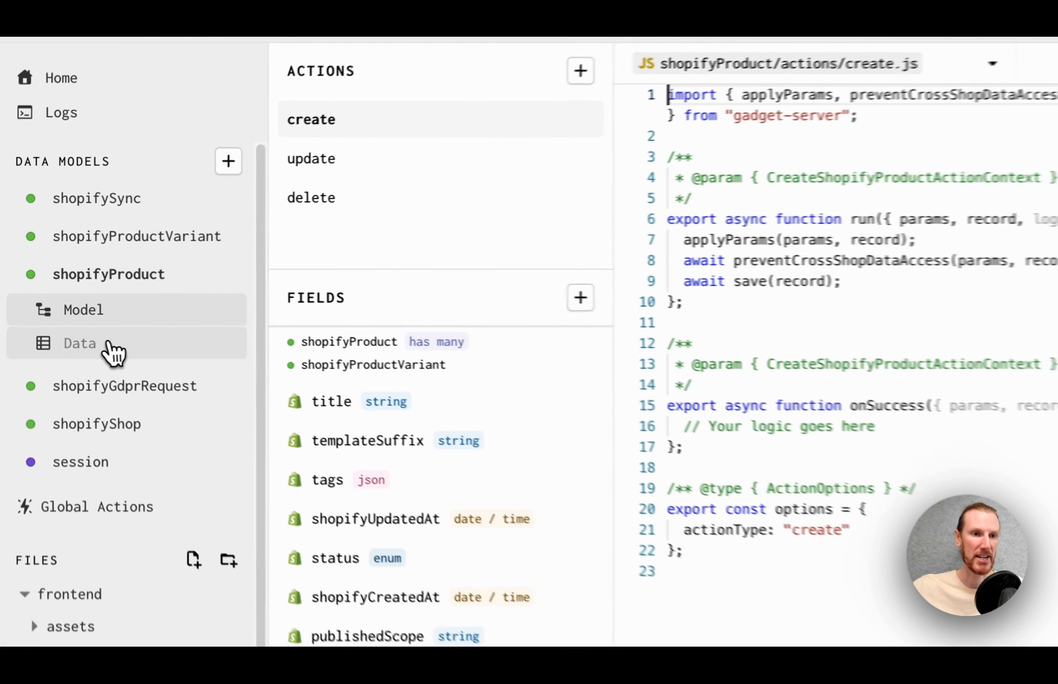
pyautogui.click(54, 295)
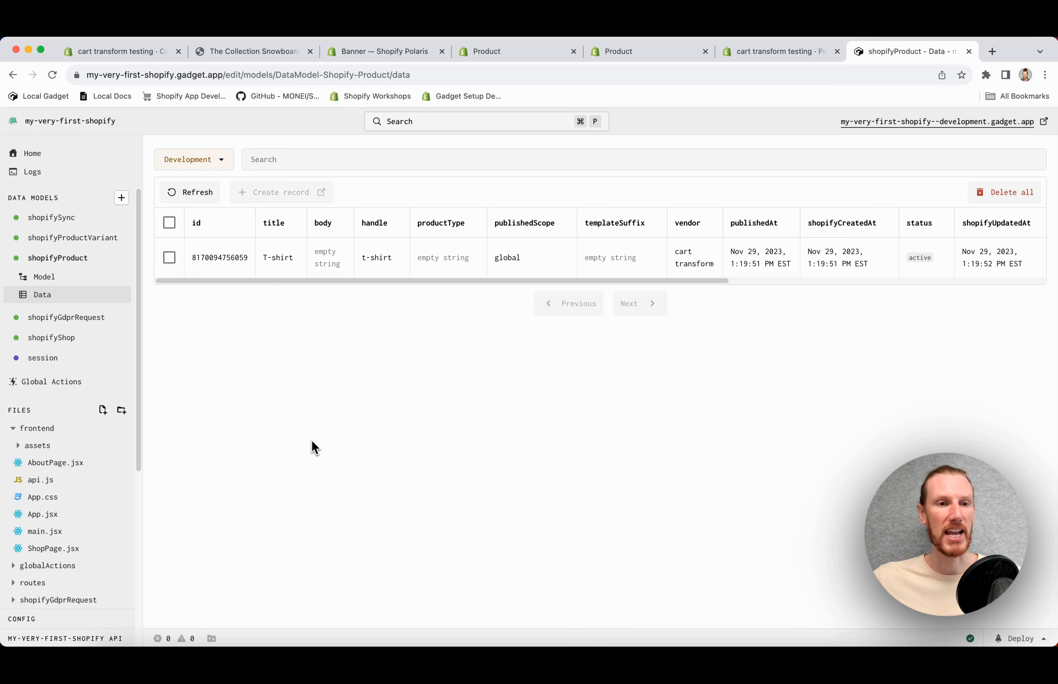
# - From the Shopify connection's development shop installs, run a data sync for the cart-transform-testing store
pyautogui.scroll(-5, 37, 518)
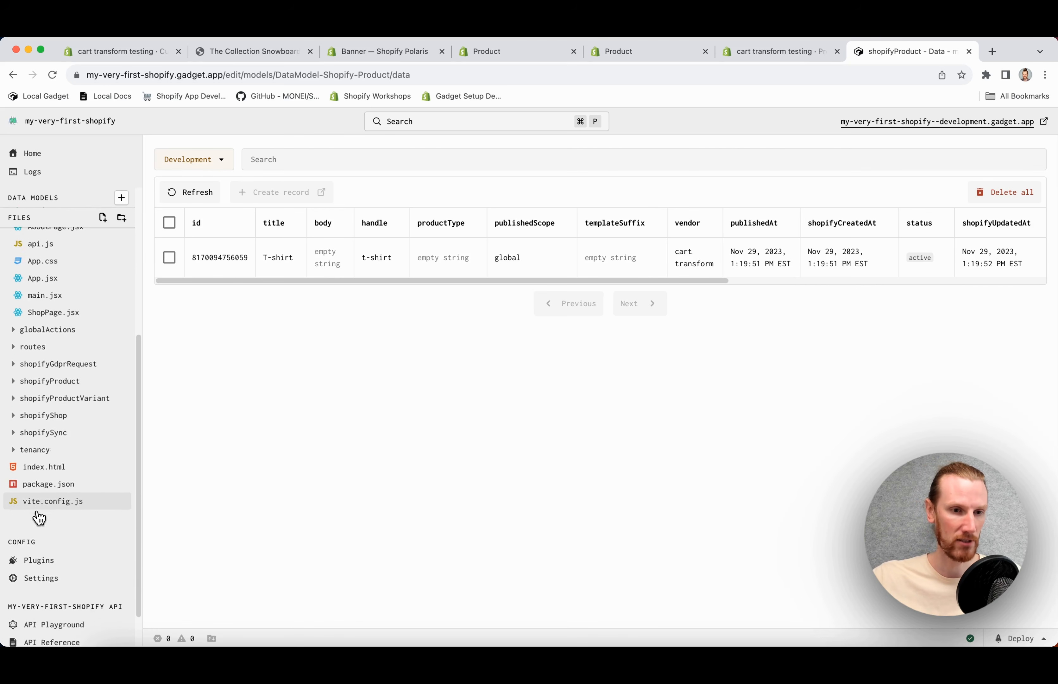
pyautogui.scroll(-2, 39, 517)
pyautogui.click(44, 514)
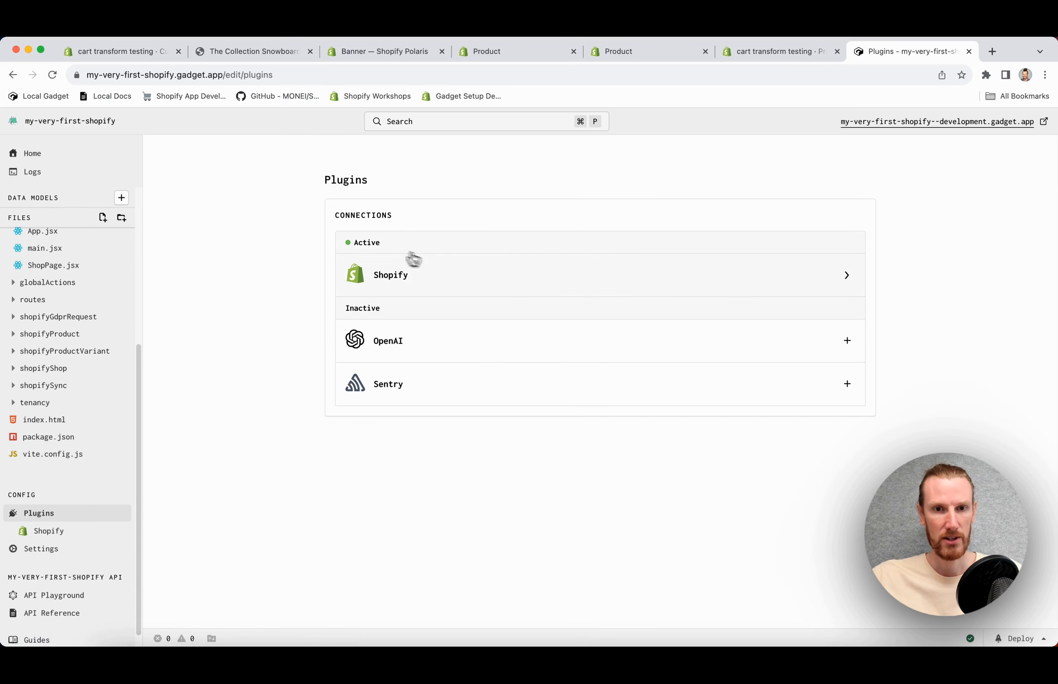
pyautogui.click(453, 272)
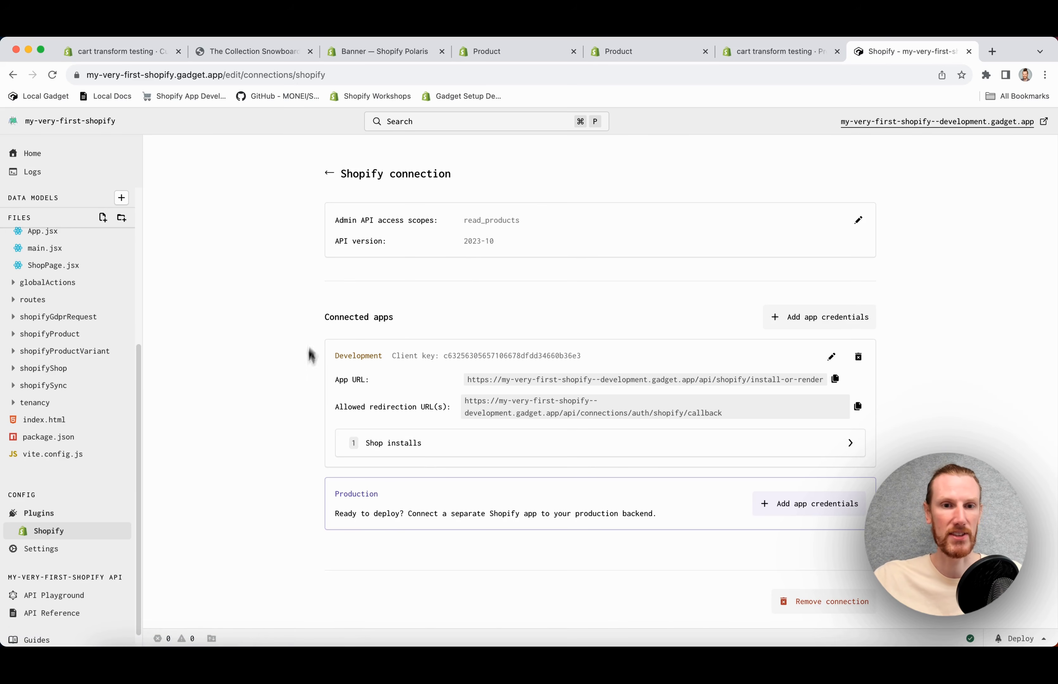
pyautogui.click(432, 449)
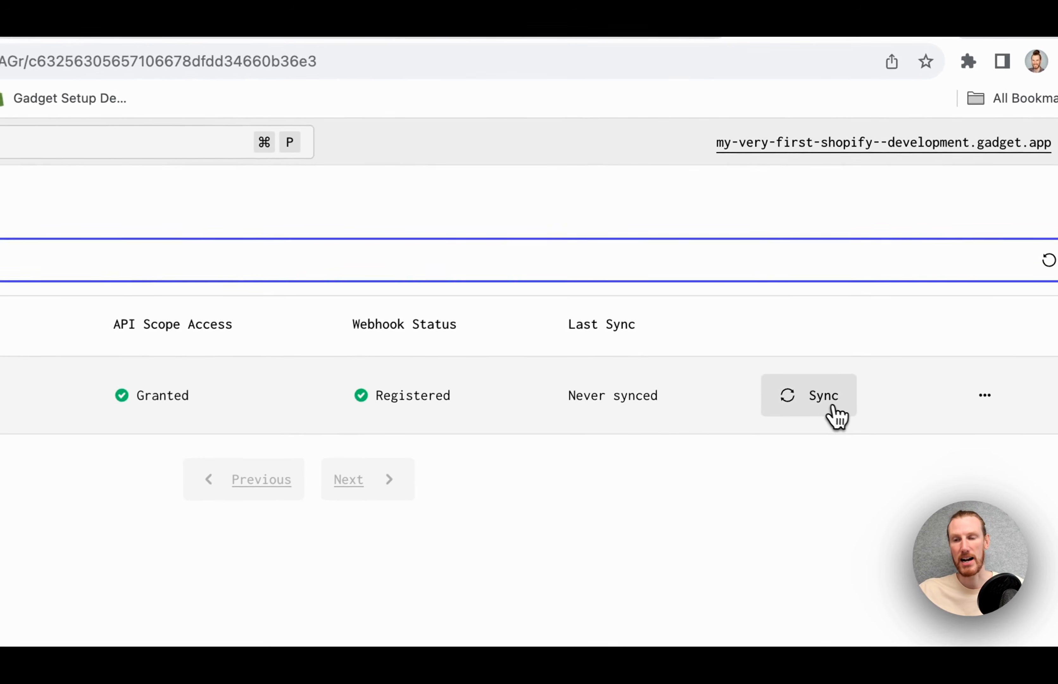
pyautogui.click(899, 268)
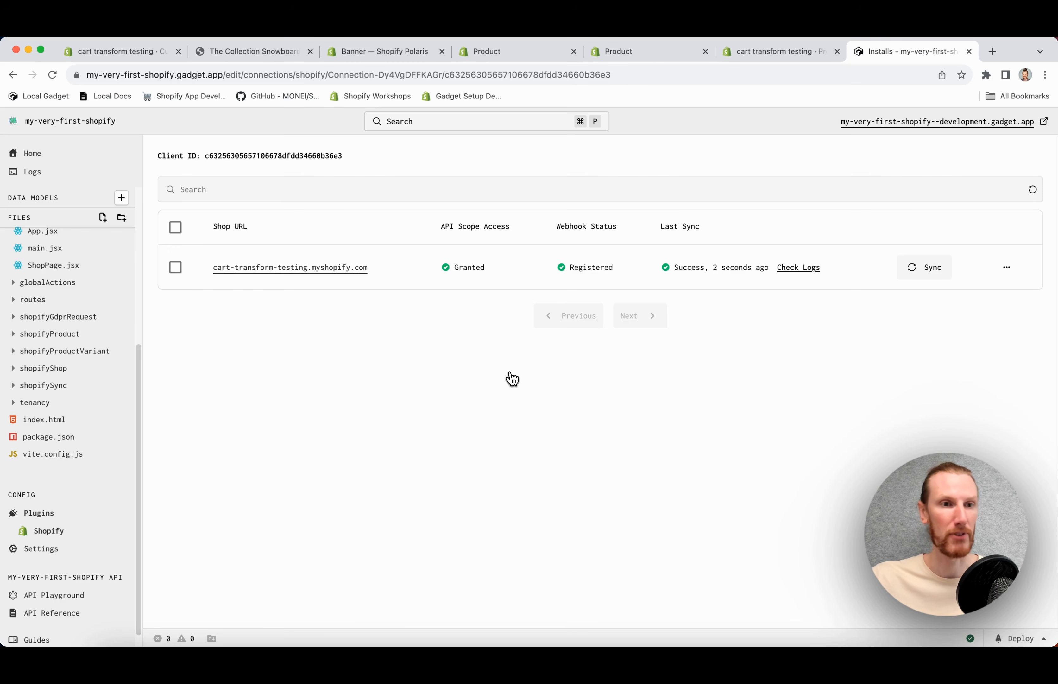
# - Open the shopifyProduct model's data and review the product records synced from the store
pyautogui.scroll(6, 69, 366)
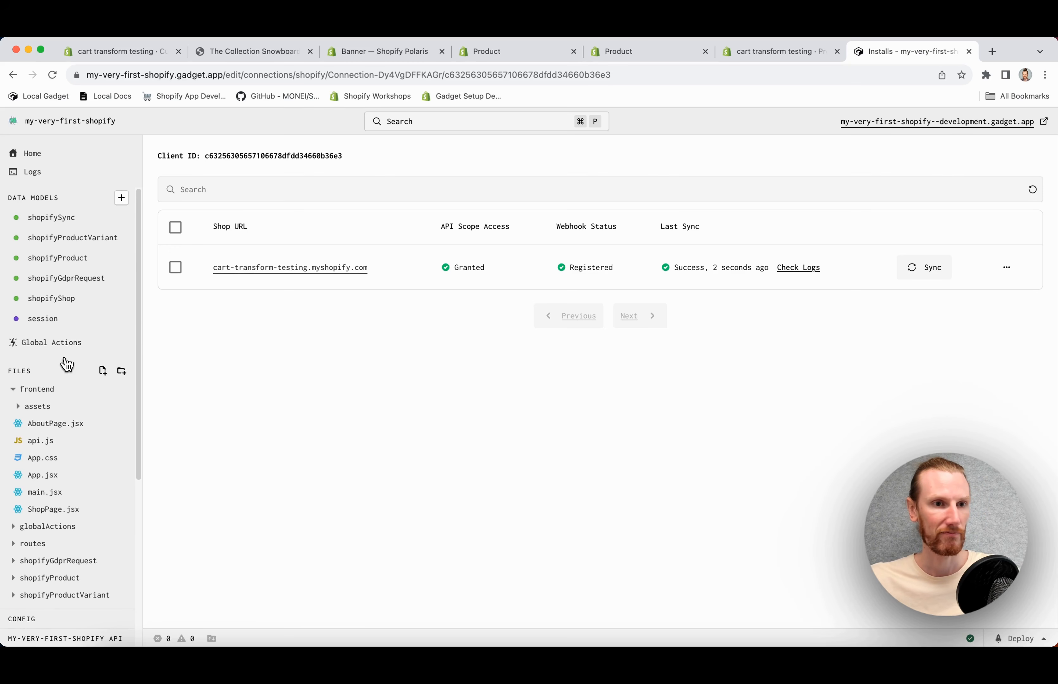
pyautogui.click(63, 260)
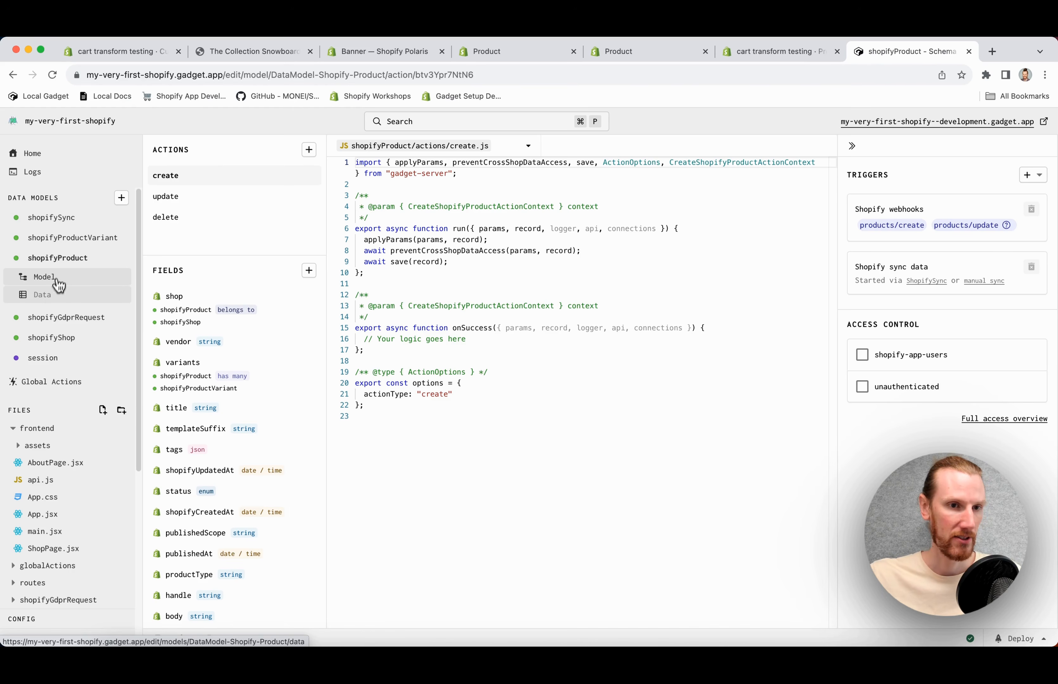
pyautogui.click(48, 296)
pyautogui.scroll(-10, 286, 334)
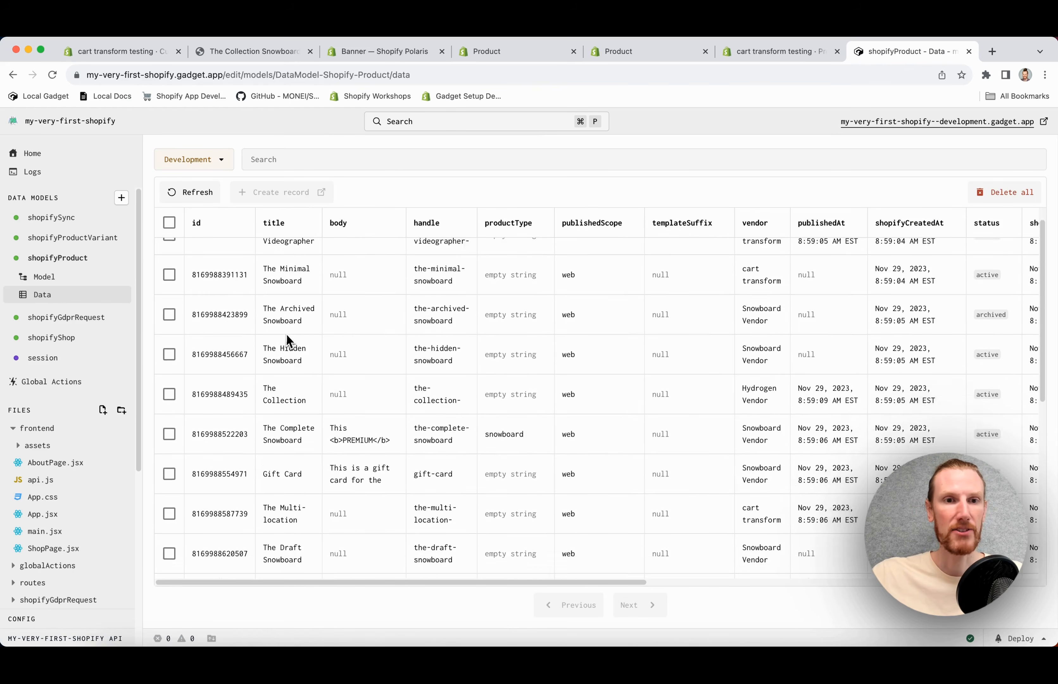
pyautogui.scroll(10, 287, 334)
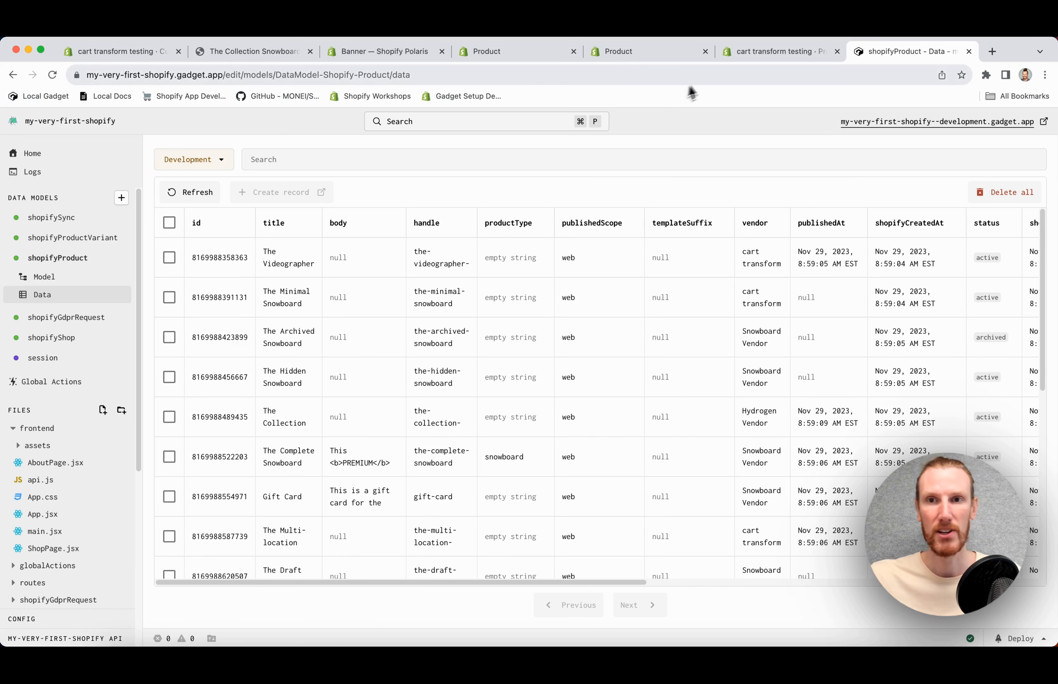
# - Open Shopify Partners in a new browser tab and create an app from scratch named my-first-production-app
pyautogui.click(750, 56)
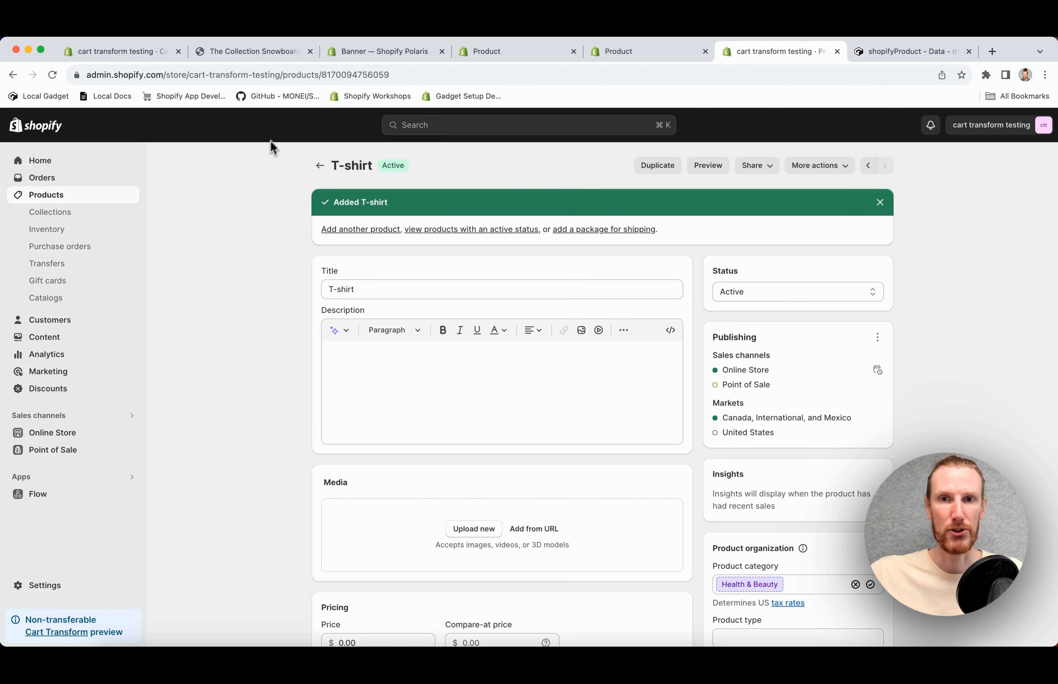
pyautogui.click(992, 51)
pyautogui.write('part')
pyautogui.press('Return')
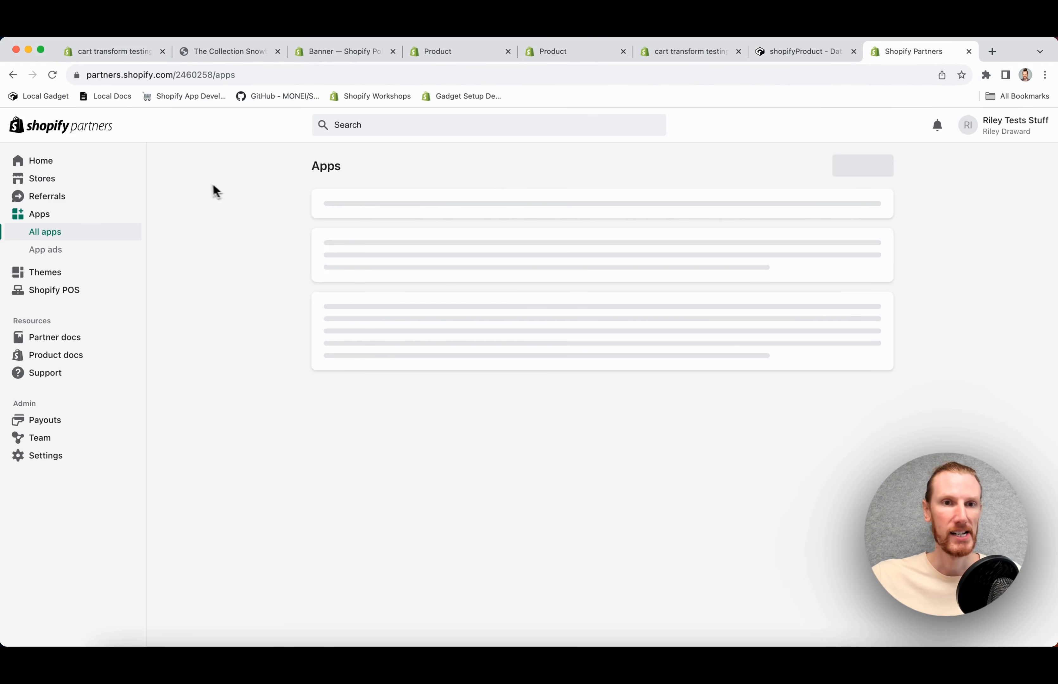
pyautogui.click(865, 170)
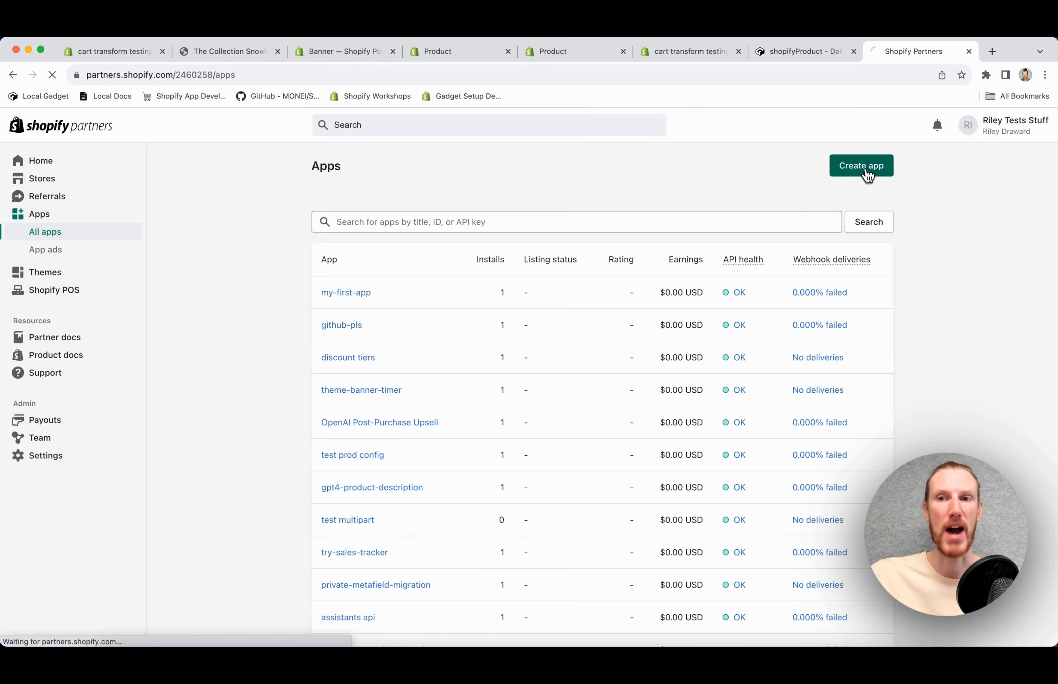
pyautogui.click(756, 263)
pyautogui.write('m')
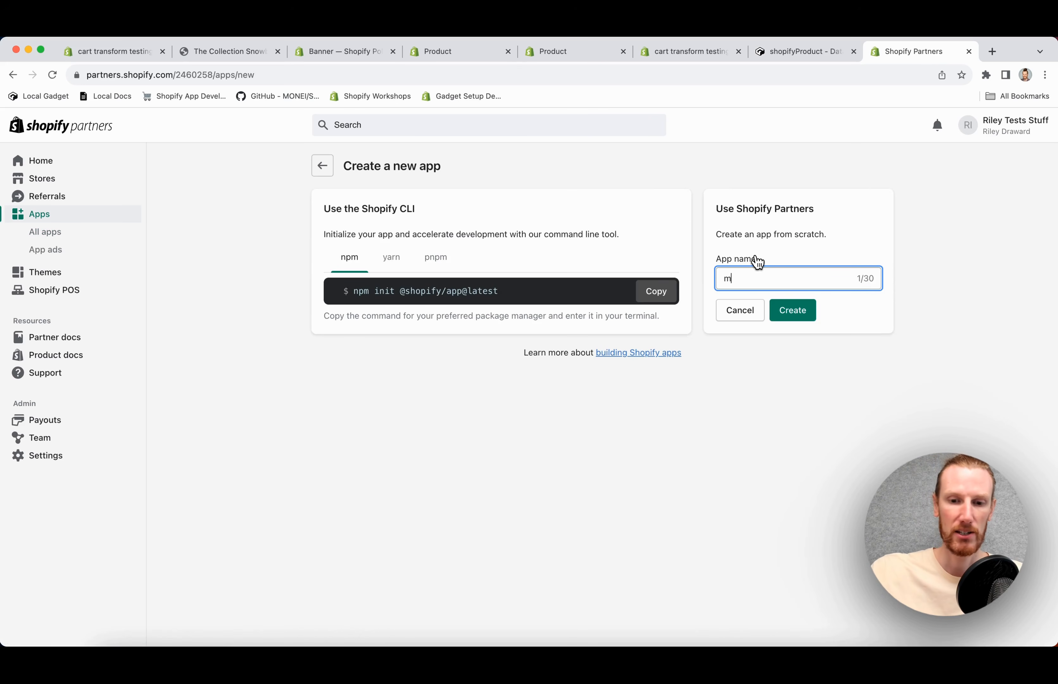
pyautogui.write('y-first-production-ap')
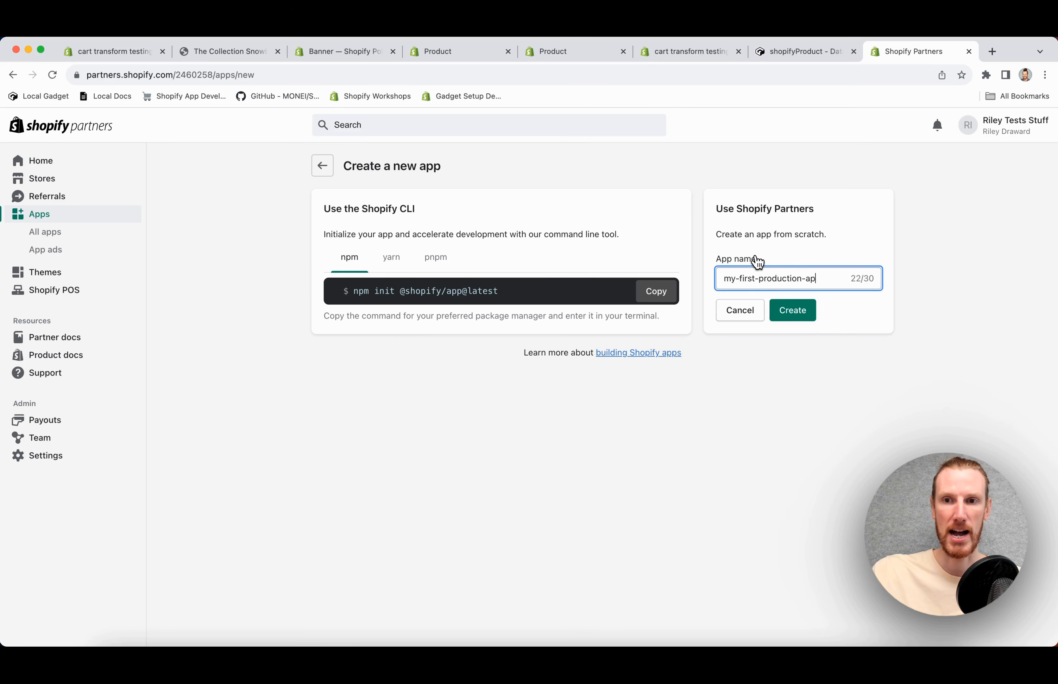
pyautogui.write('p')
pyautogui.press('Return')
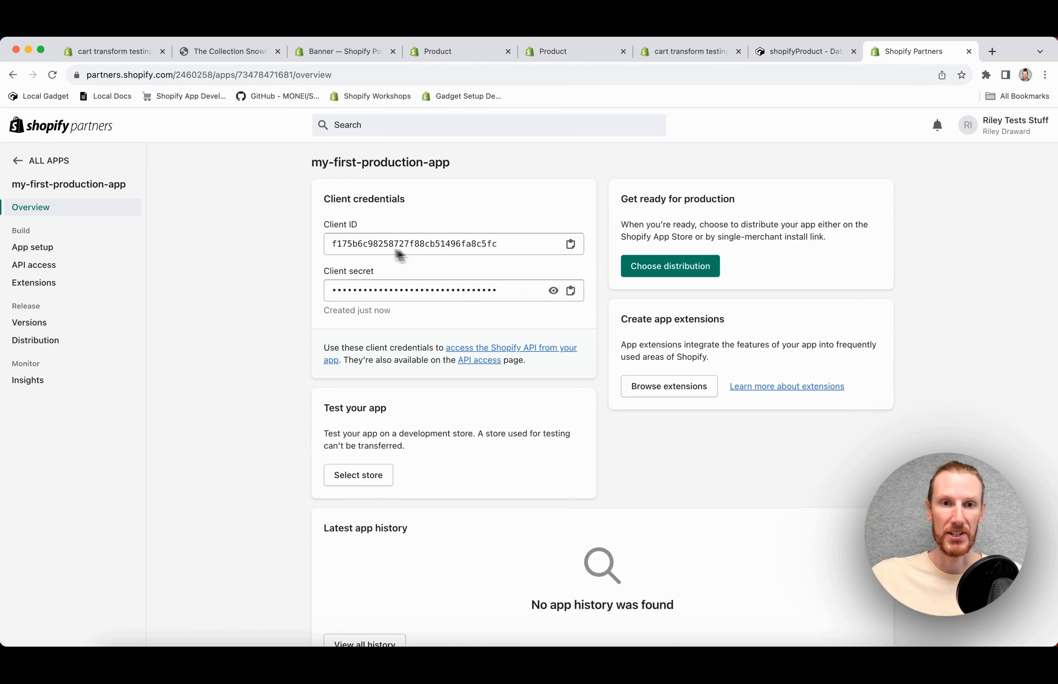
# - Copy the production app's client ID into new Production app credentials on Gadget's Shopify connection
pyautogui.click(571, 244)
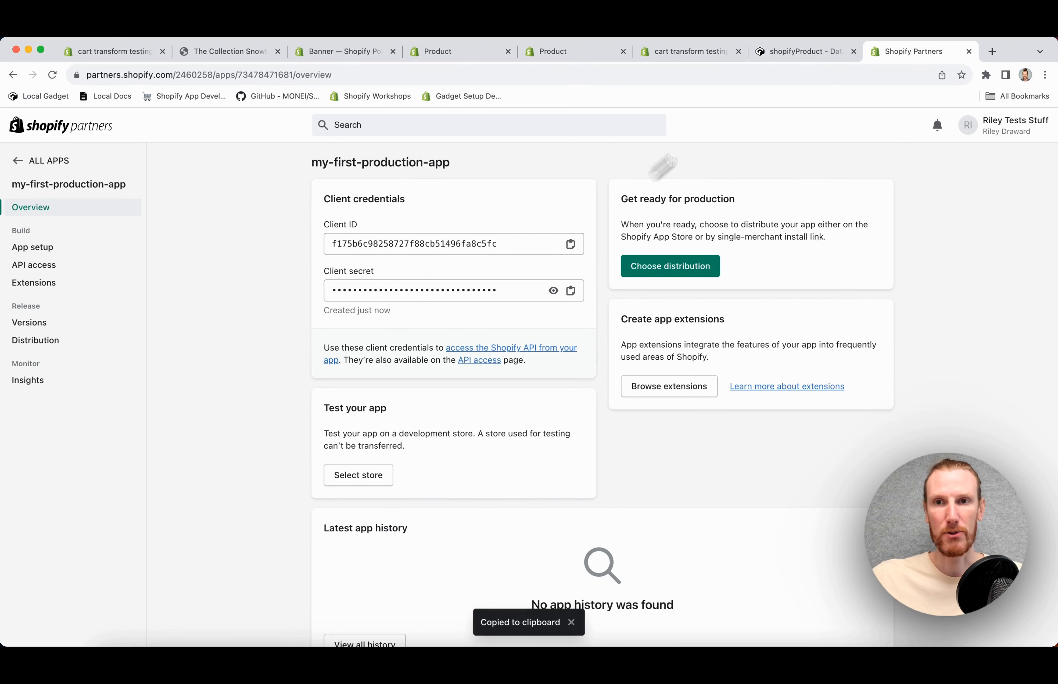
pyautogui.click(793, 54)
pyautogui.scroll(-6, 71, 445)
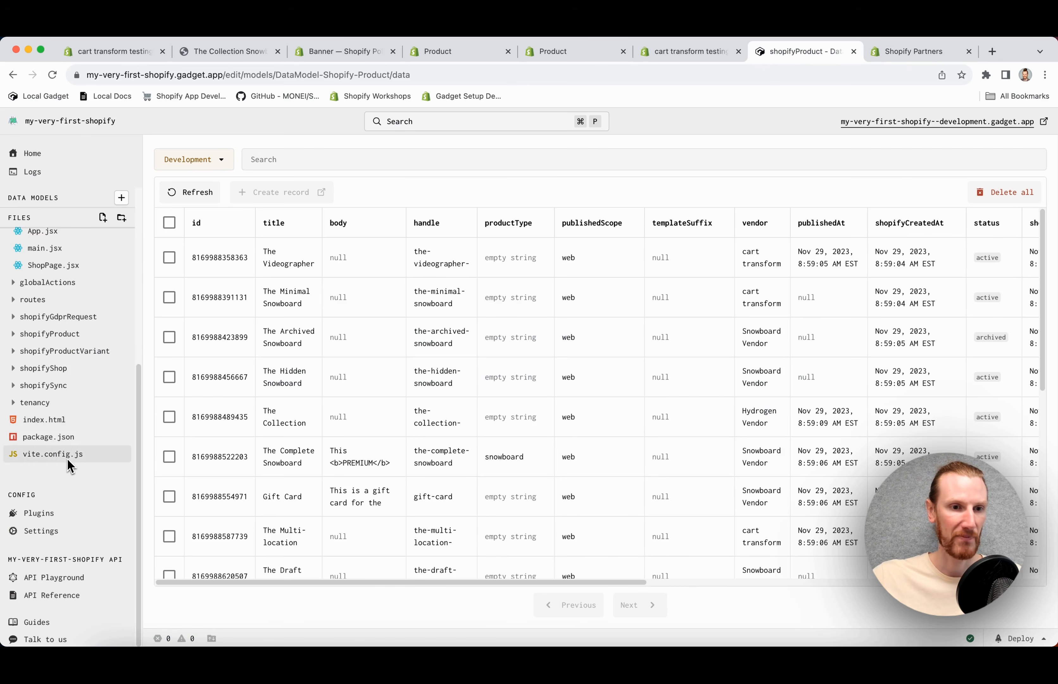
pyautogui.click(41, 513)
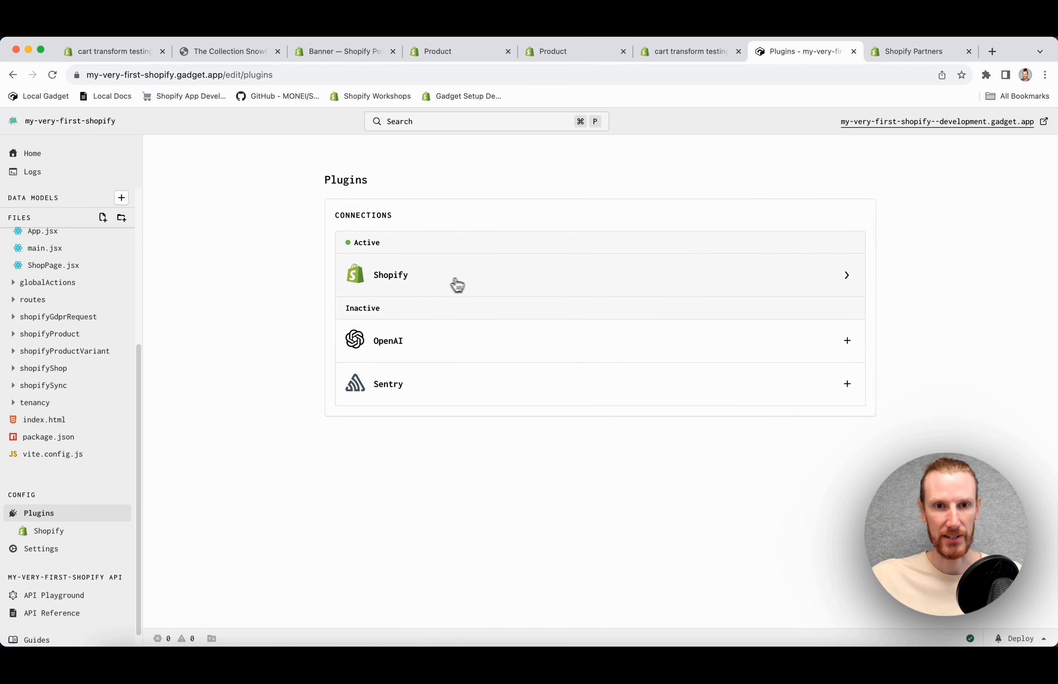
pyautogui.click(464, 283)
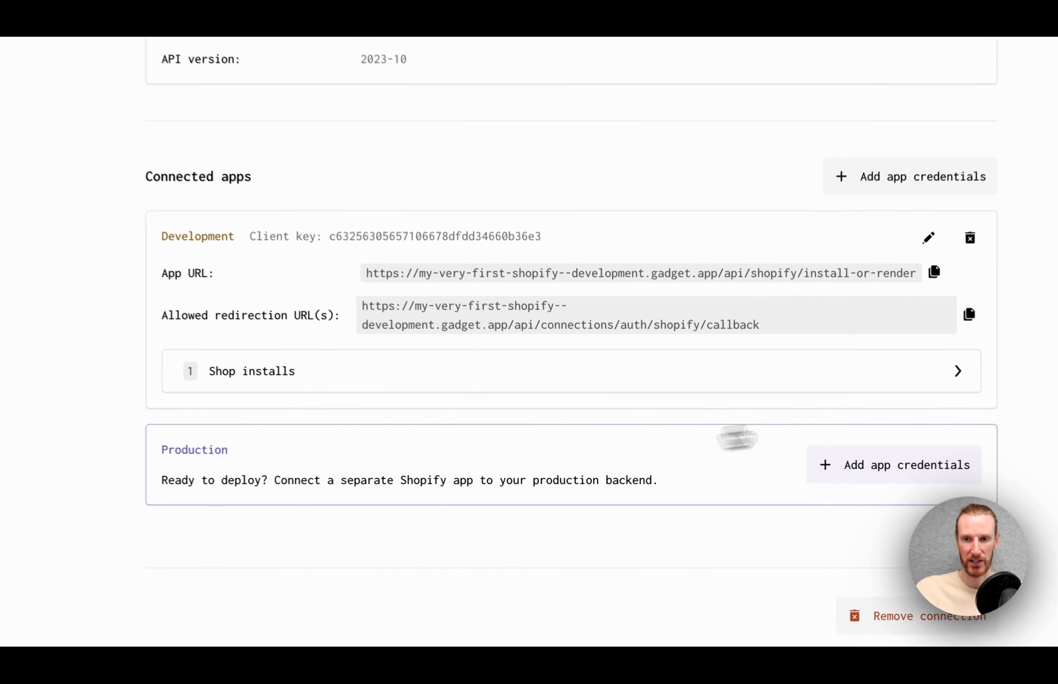
pyautogui.click(871, 470)
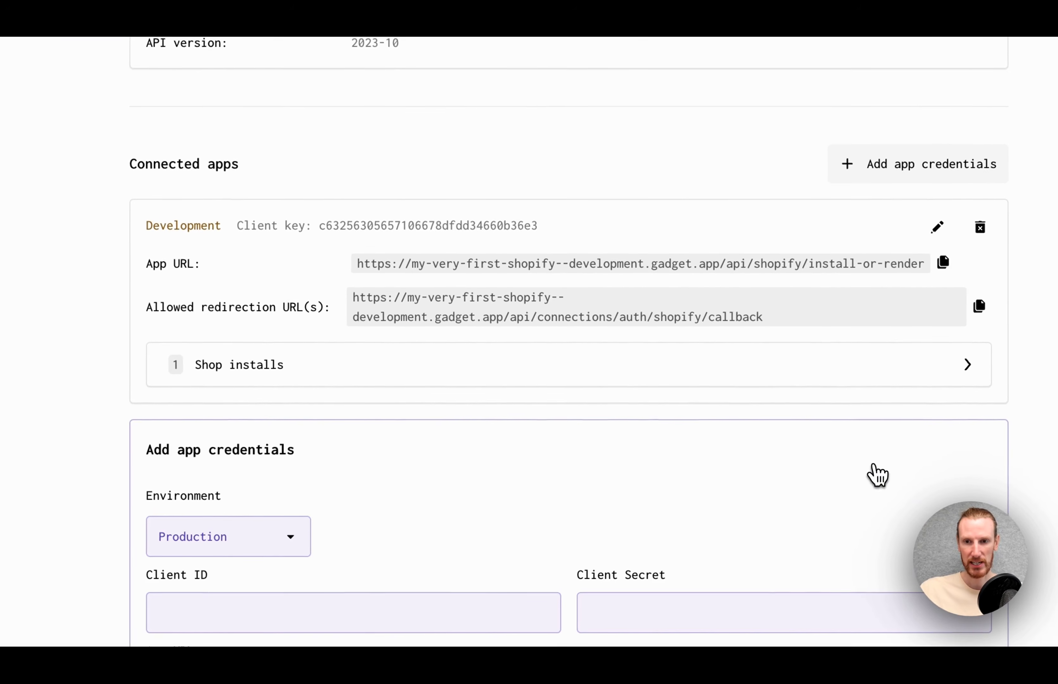
pyautogui.scroll(-5, 875, 476)
pyautogui.click(464, 337)
pyautogui.press('super+v')
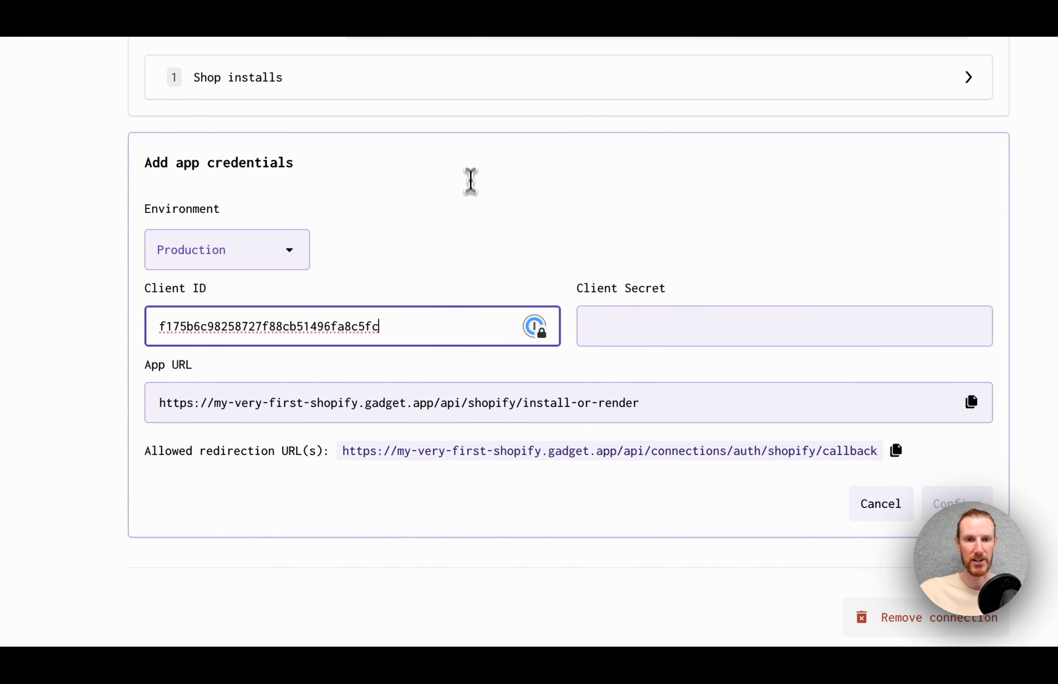
# - Copy the client secret from Shopify Partners into the Production credentials in Gadget and confirm them
pyautogui.click(903, 52)
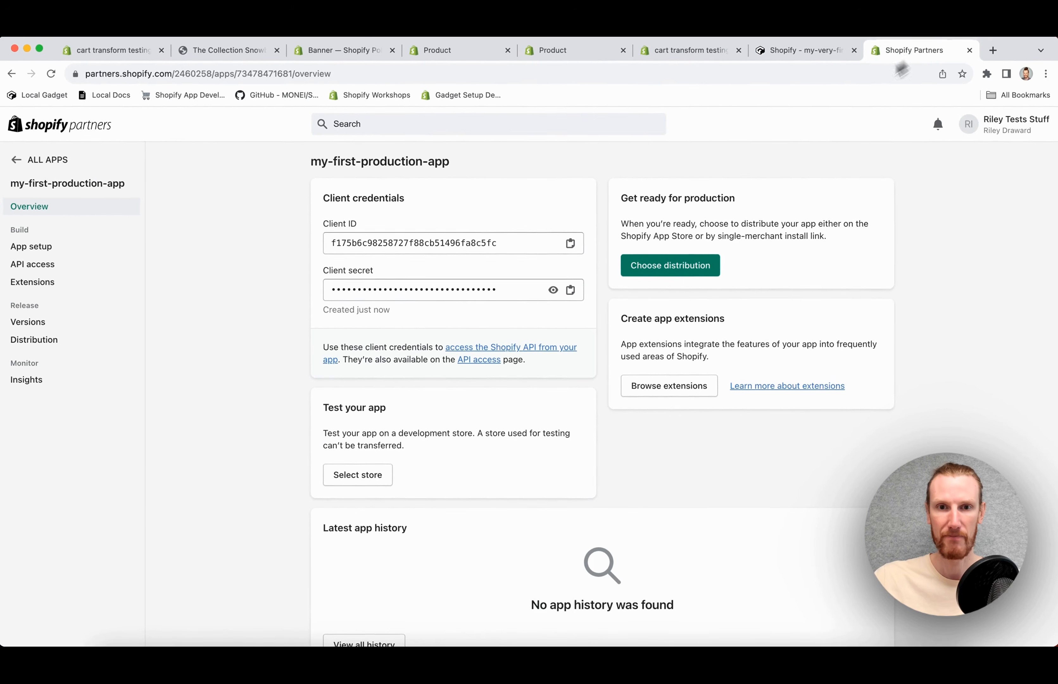
pyautogui.click(571, 290)
pyautogui.click(805, 48)
pyautogui.click(657, 416)
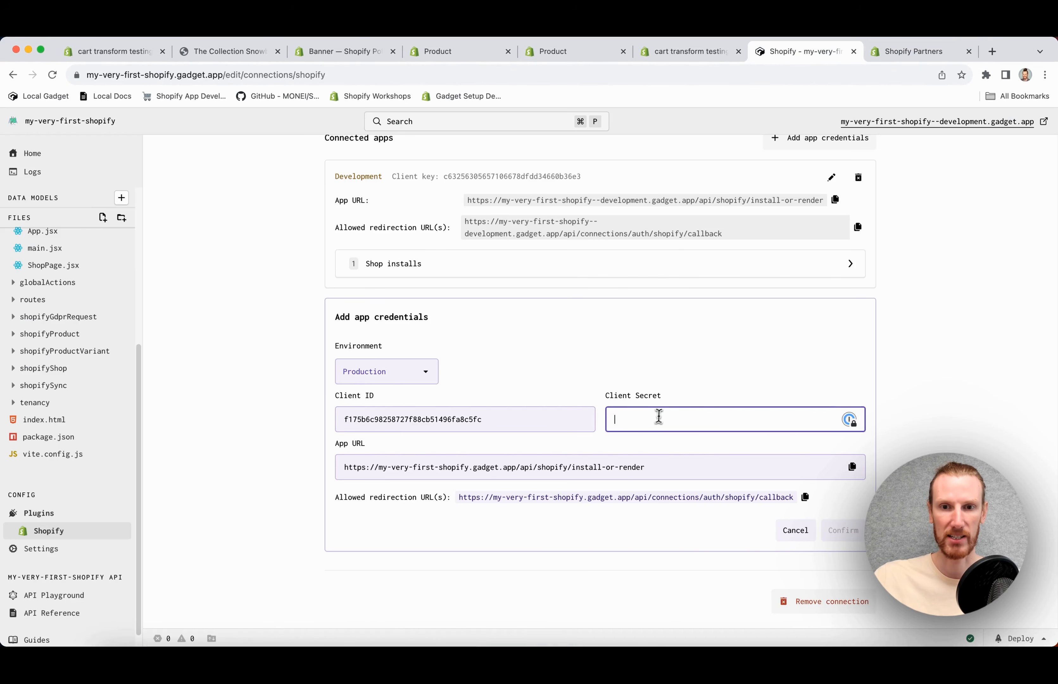
pyautogui.press('super+v')
pyautogui.click(843, 530)
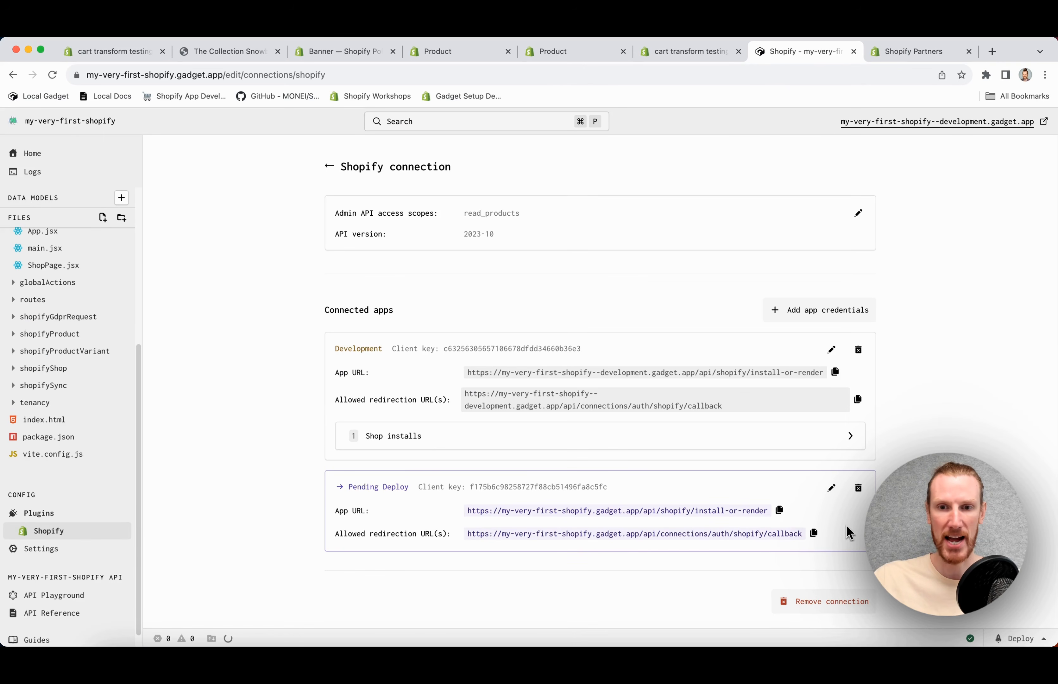
# - Copy the production App URL from Gadget into the App URL of my-first-production-app's setup in Shopify Partners
pyautogui.click(779, 510)
pyautogui.click(908, 51)
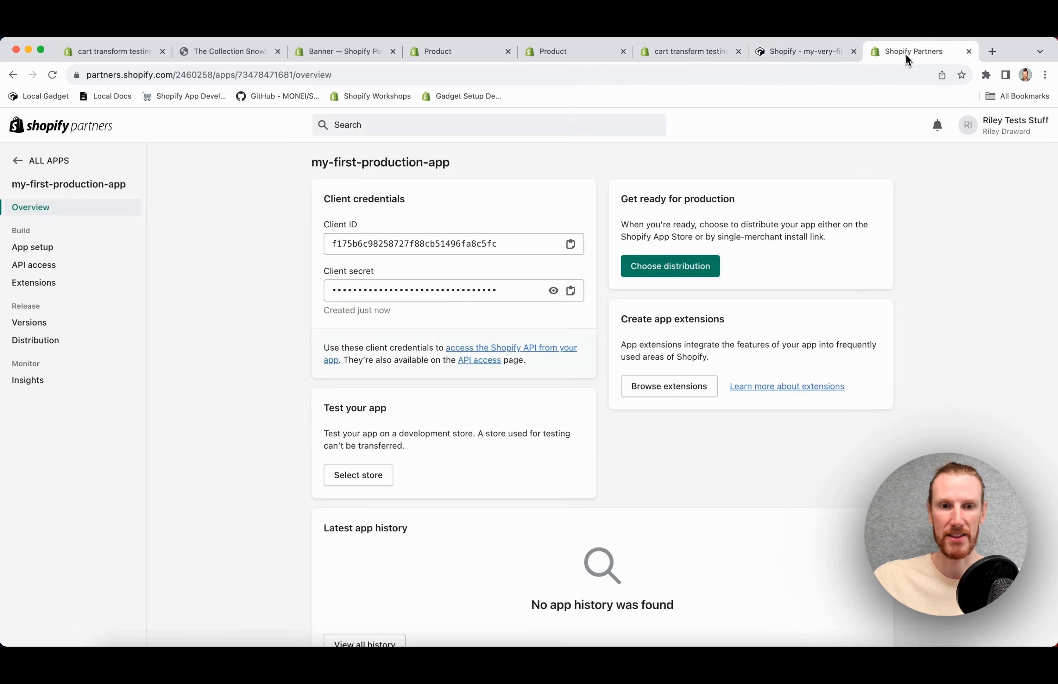
pyautogui.click(30, 250)
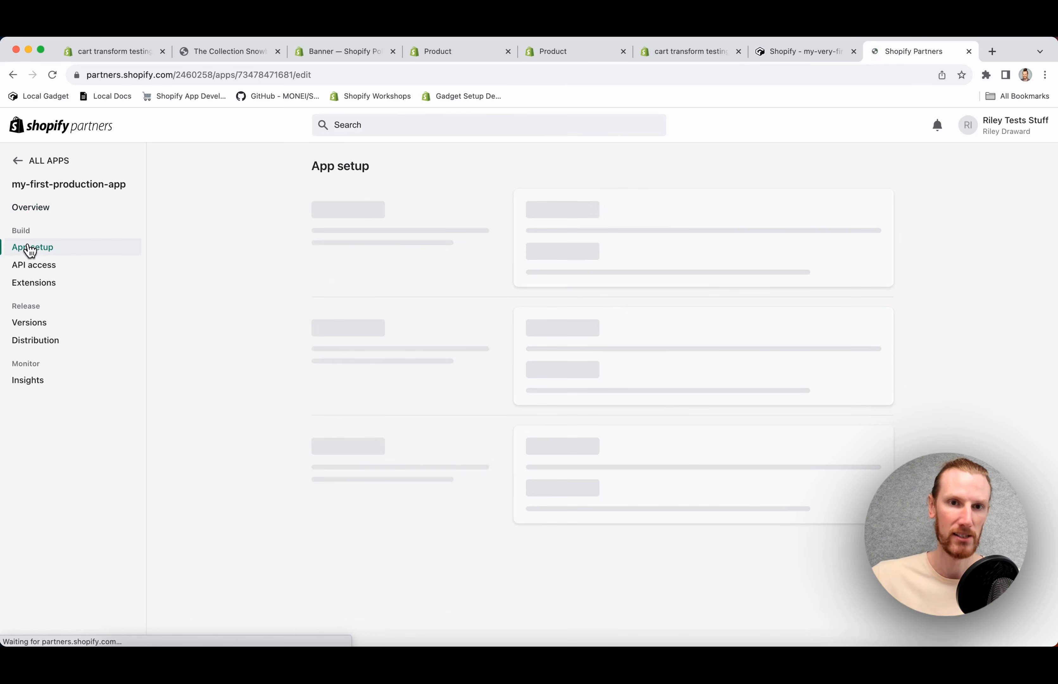
pyautogui.tripleClick(592, 370)
pyautogui.press('super+v')
# - Replace the app's allowed redirection URL with the production callback URL from Gadget and save the app setup
pyautogui.click(800, 51)
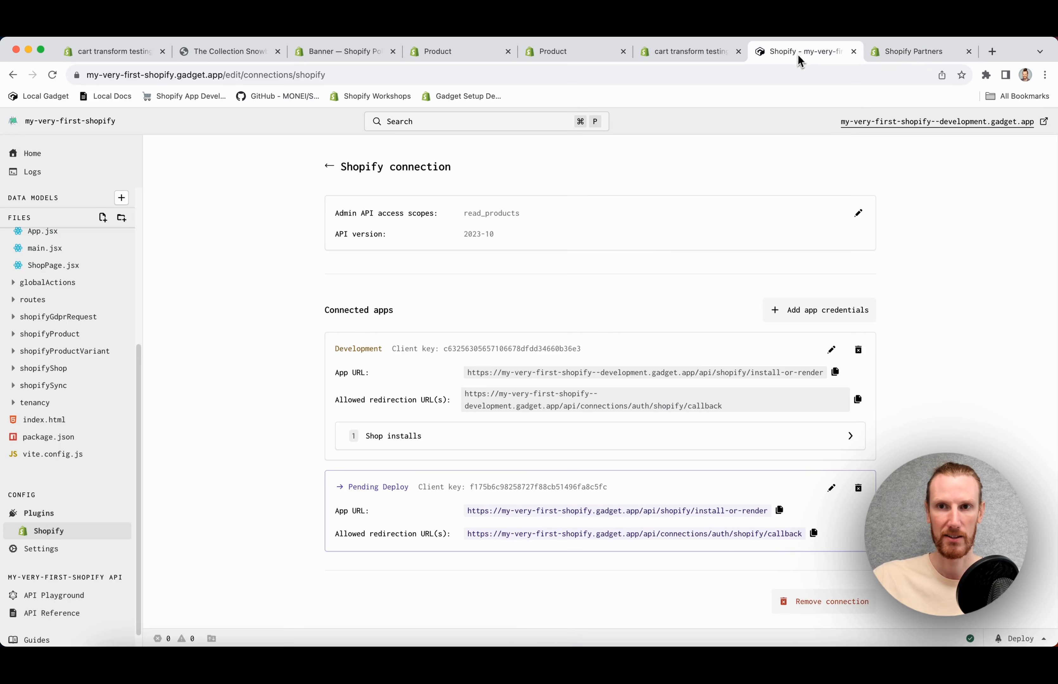
pyautogui.click(916, 52)
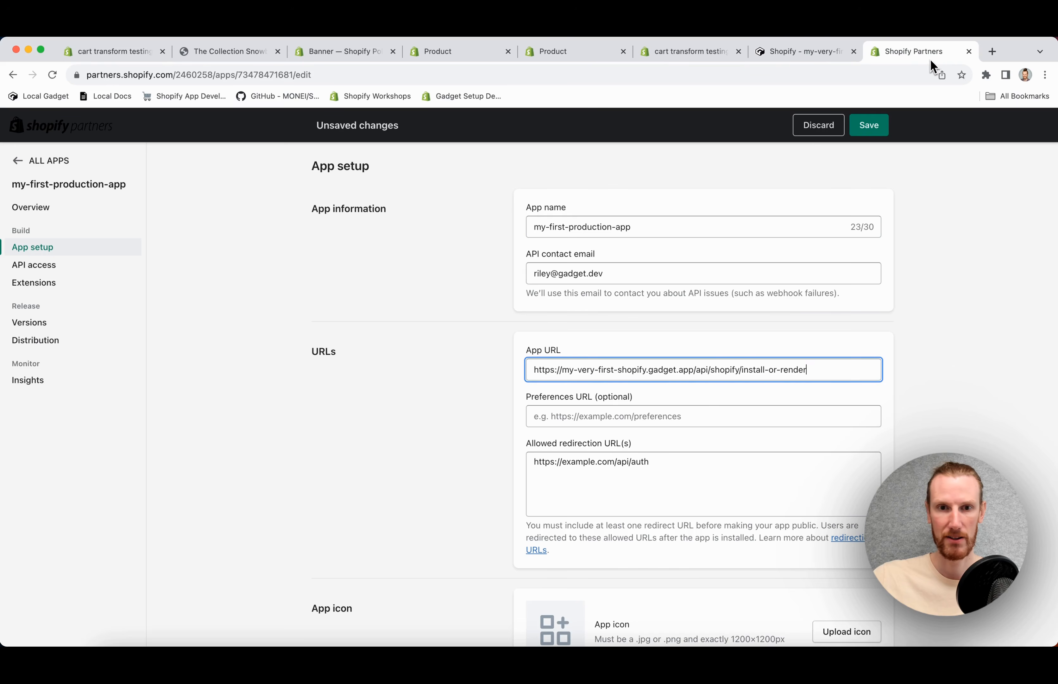
pyautogui.tripleClick(669, 475)
pyautogui.press('super+v')
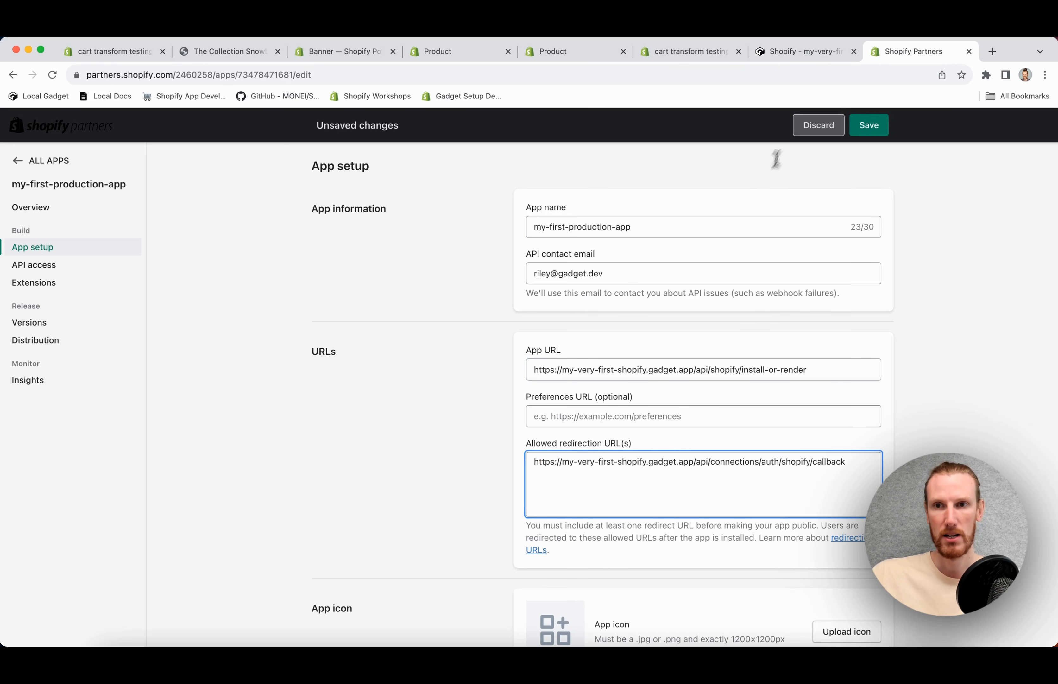
pyautogui.click(869, 126)
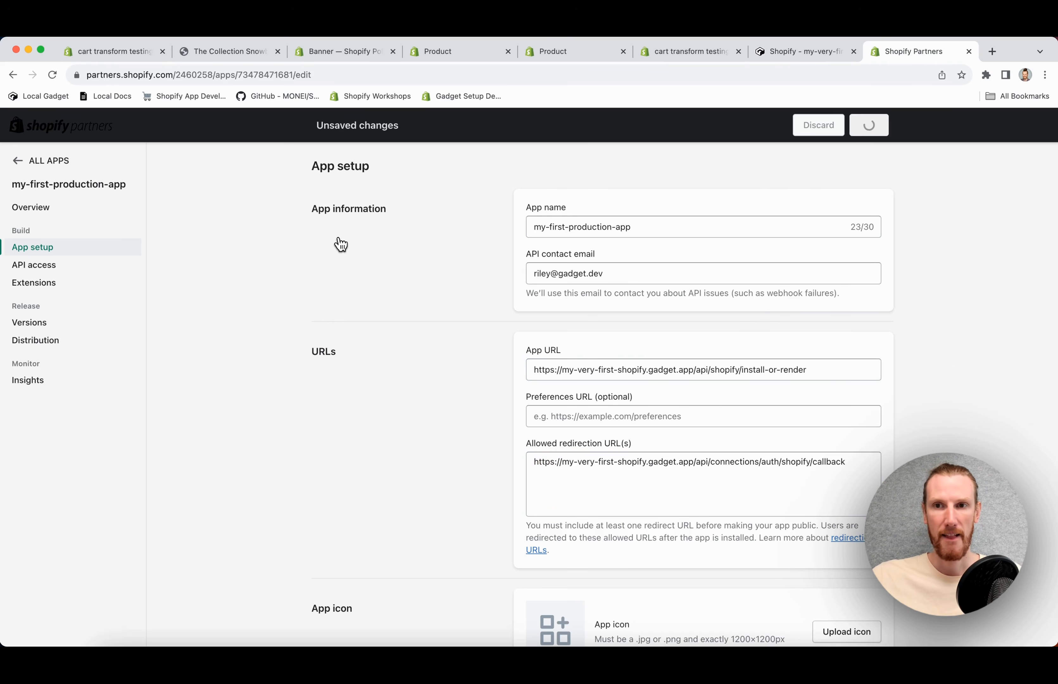
# - Choose custom distribution as the distribution method for my-first-production-app and confirm the choice
pyautogui.click(52, 209)
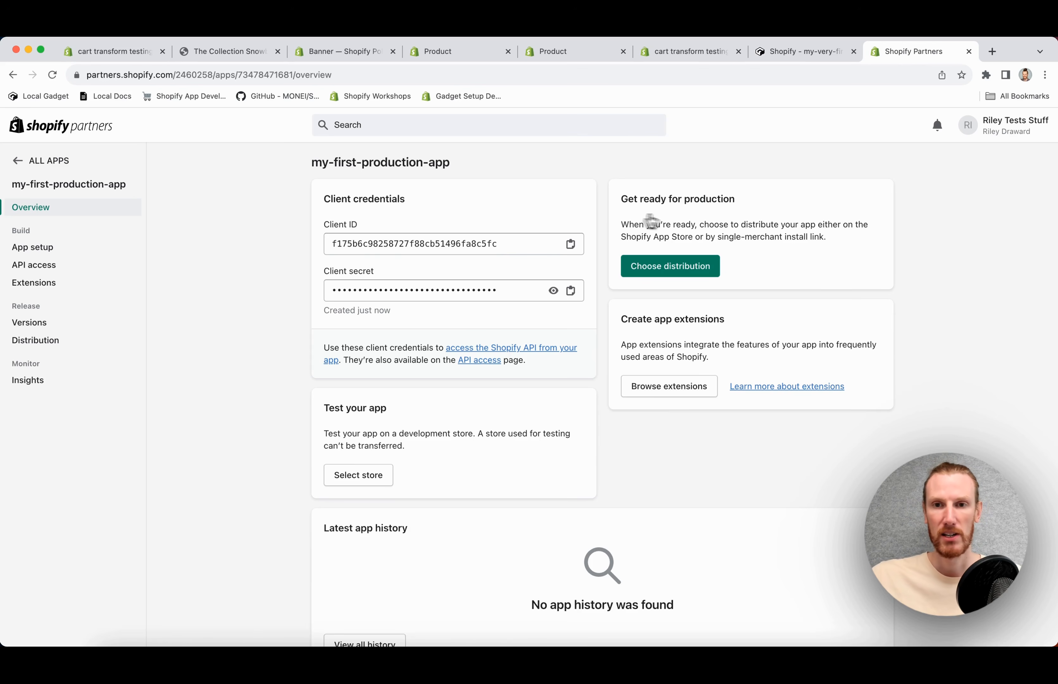
pyautogui.click(670, 271)
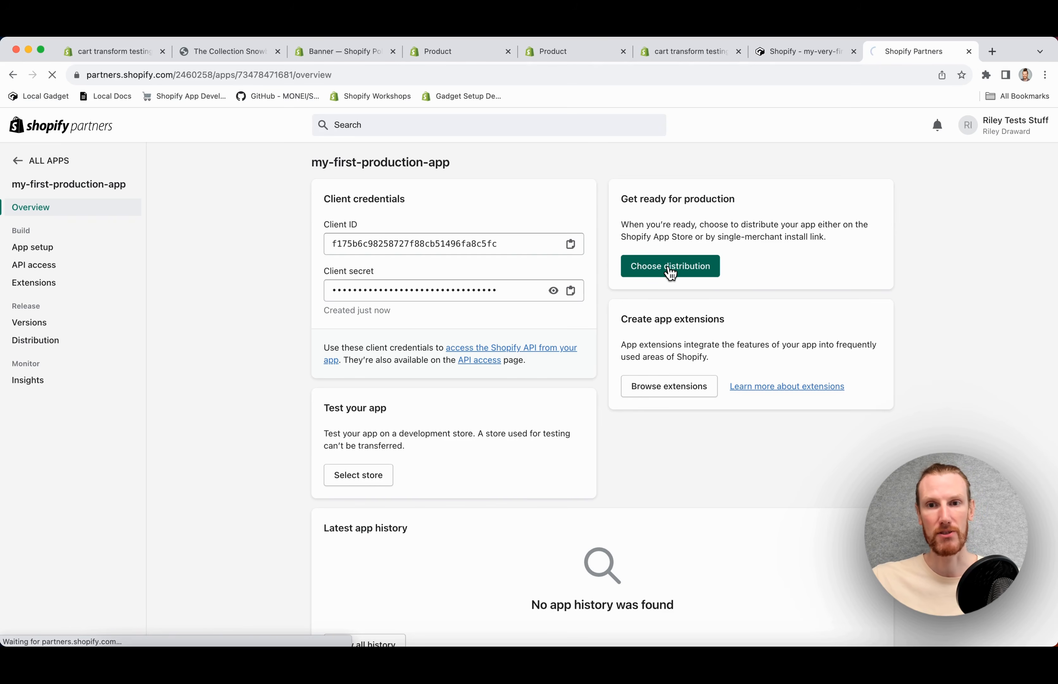
pyautogui.click(447, 341)
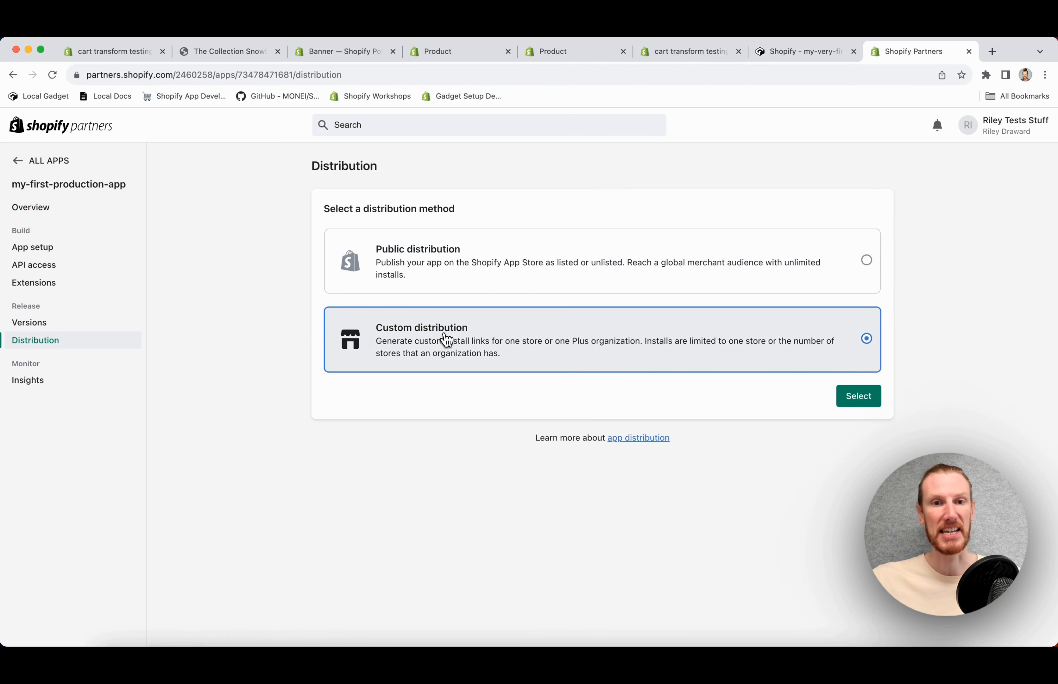
pyautogui.click(857, 405)
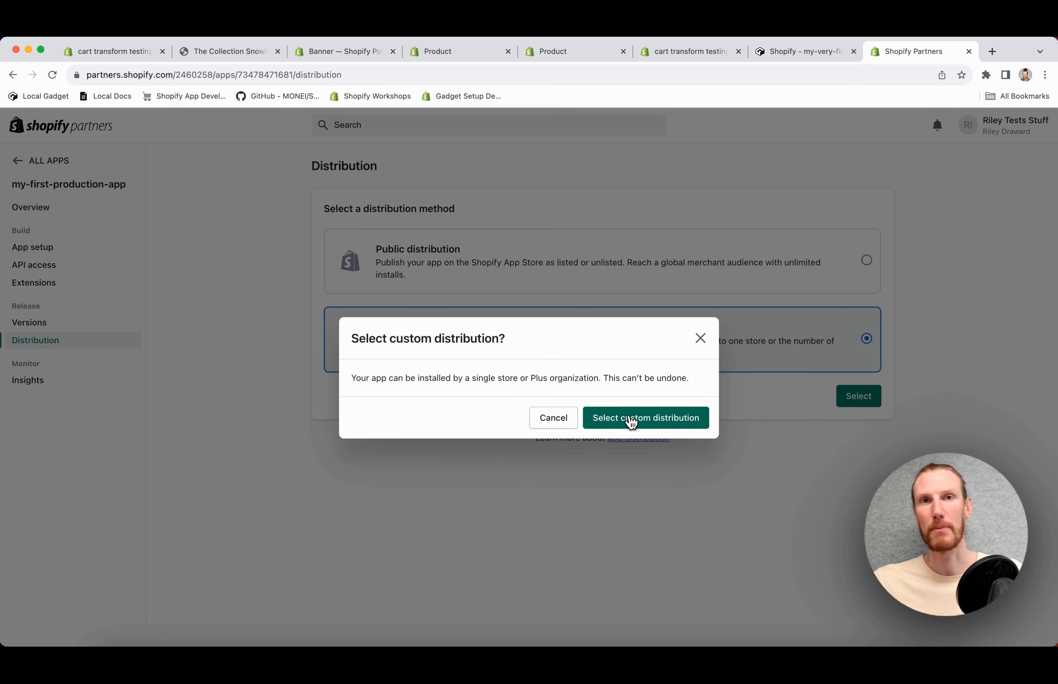
pyautogui.click(645, 426)
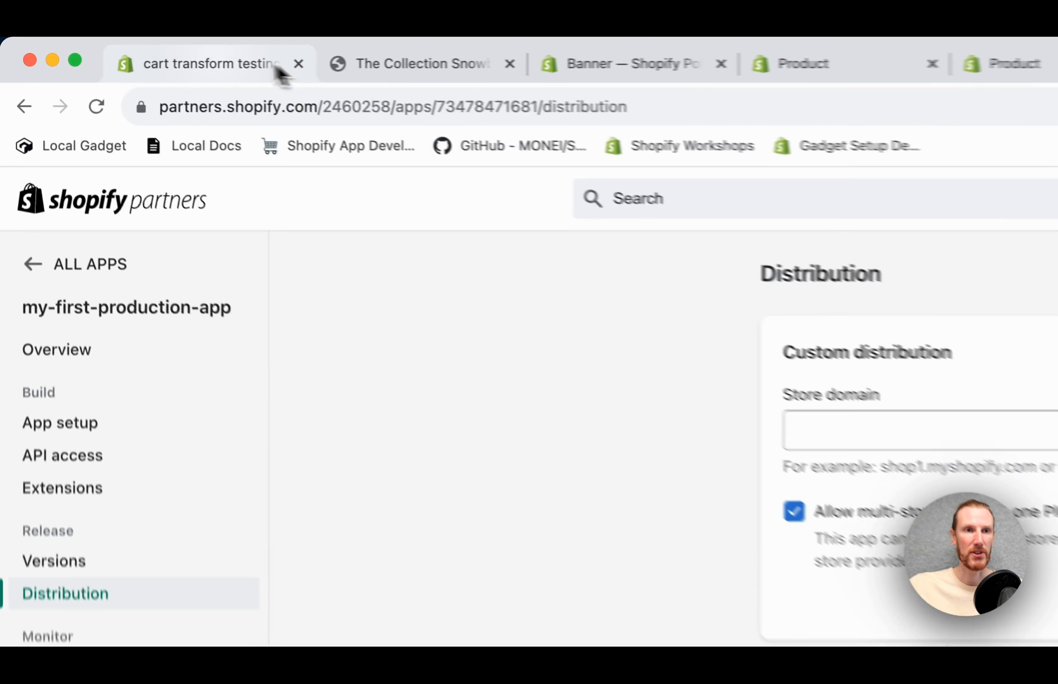
pyautogui.click(277, 71)
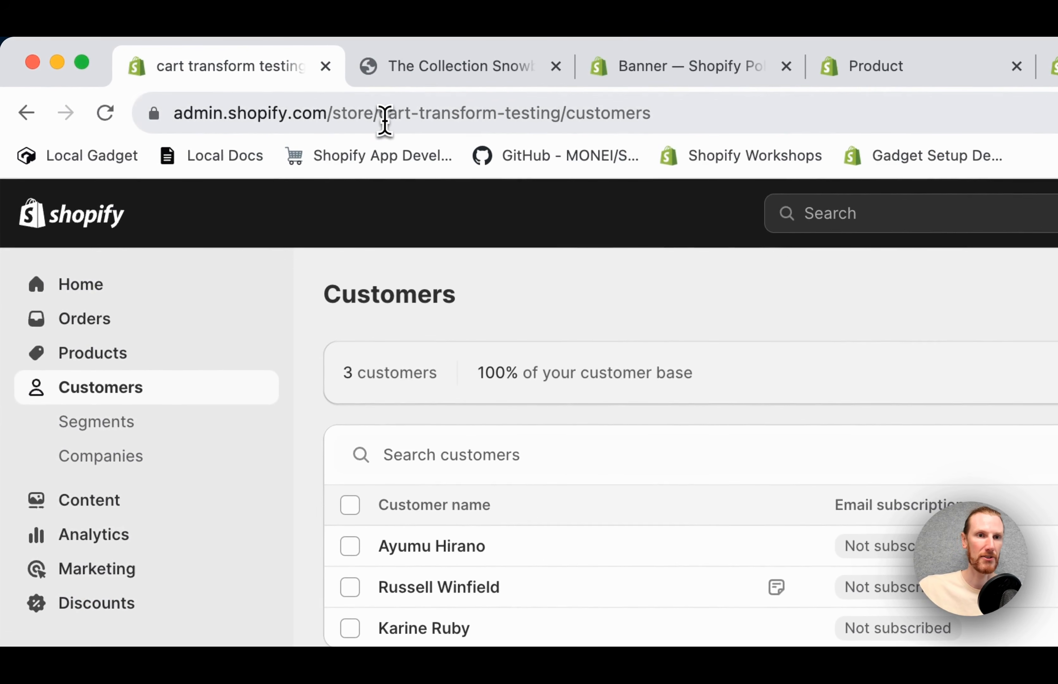
pyautogui.click(348, 112)
pyautogui.moveTo(379, 117); pyautogui.dragTo(160, 90)
pyautogui.click(578, 117)
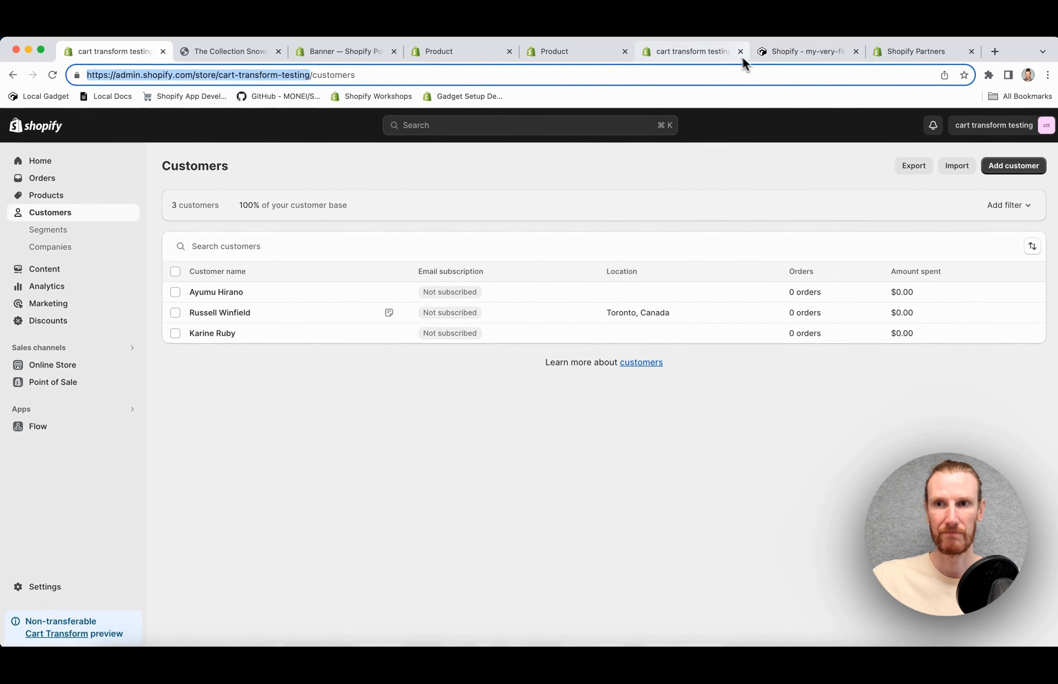
pyautogui.click(905, 56)
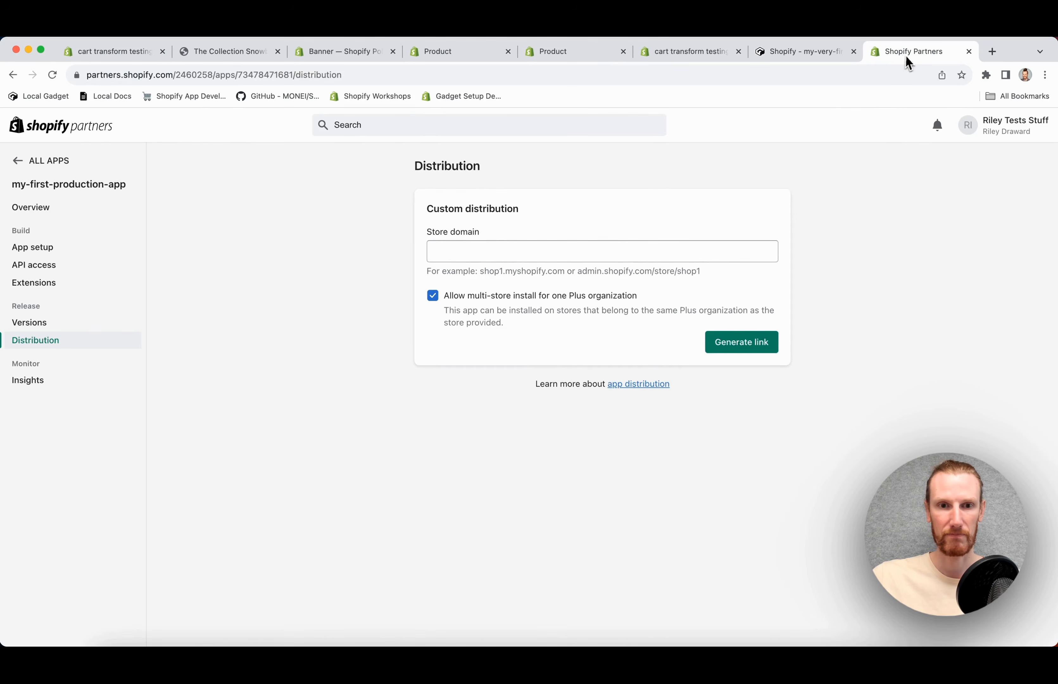
pyautogui.click(554, 251)
pyautogui.press('super+v')
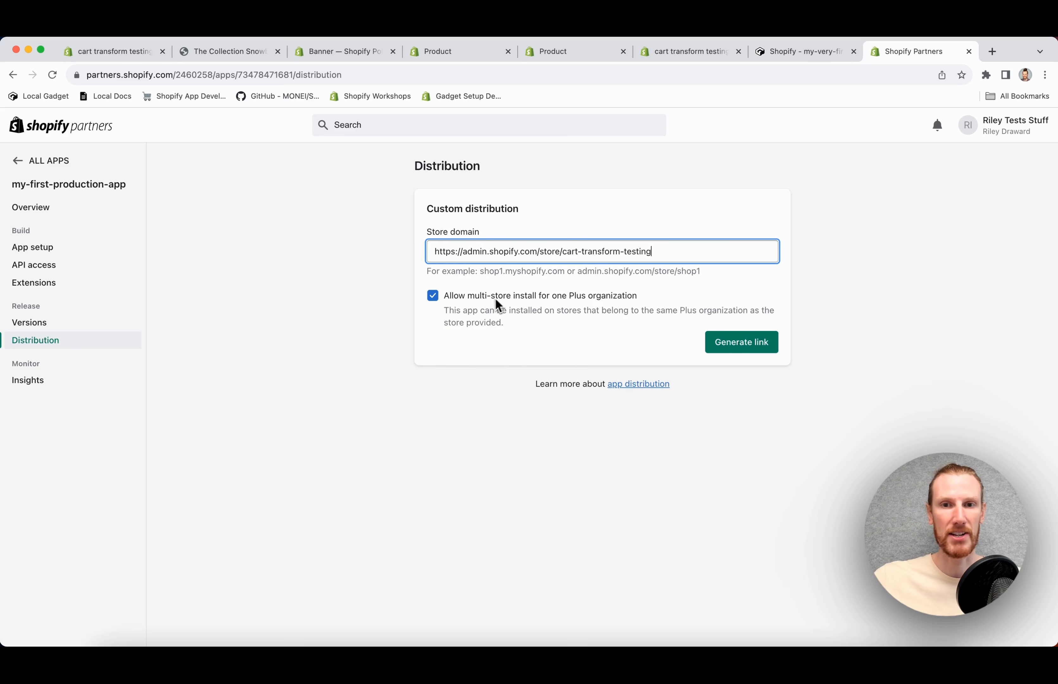
pyautogui.click(756, 346)
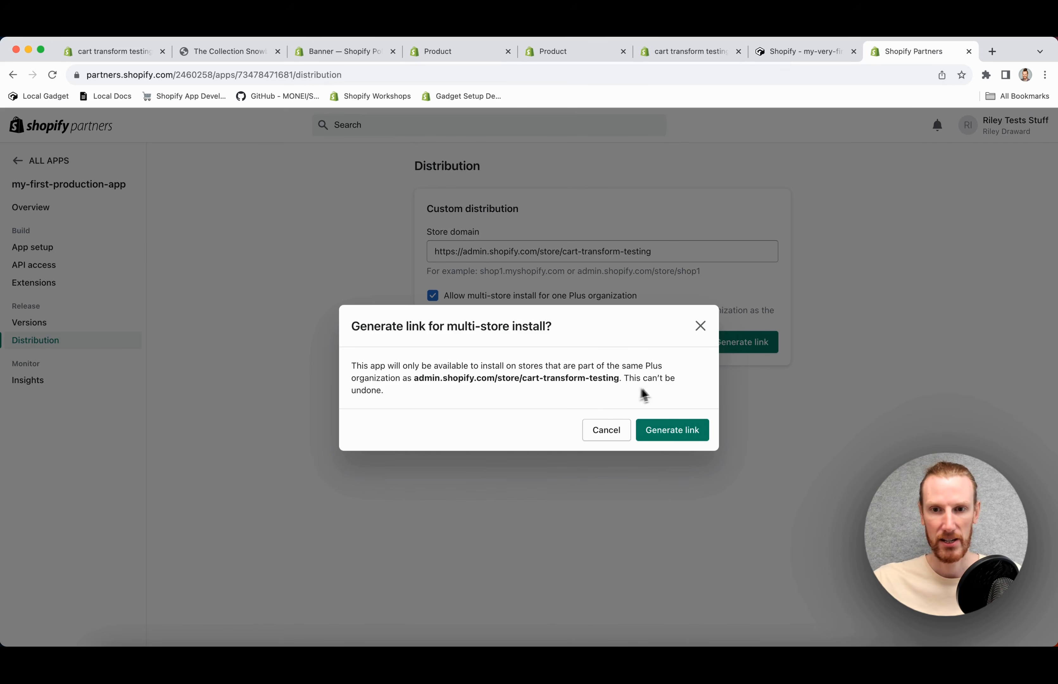
pyautogui.click(686, 439)
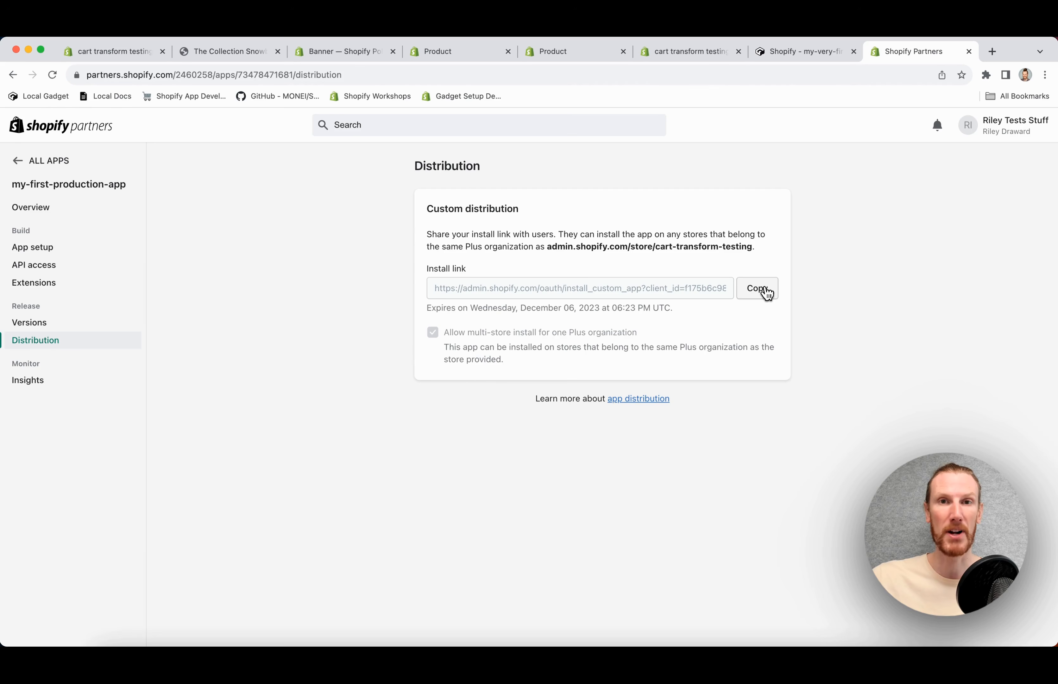
# - Switch back to Gadget and deploy the my-very-first-shopify app to production
pyautogui.click(793, 52)
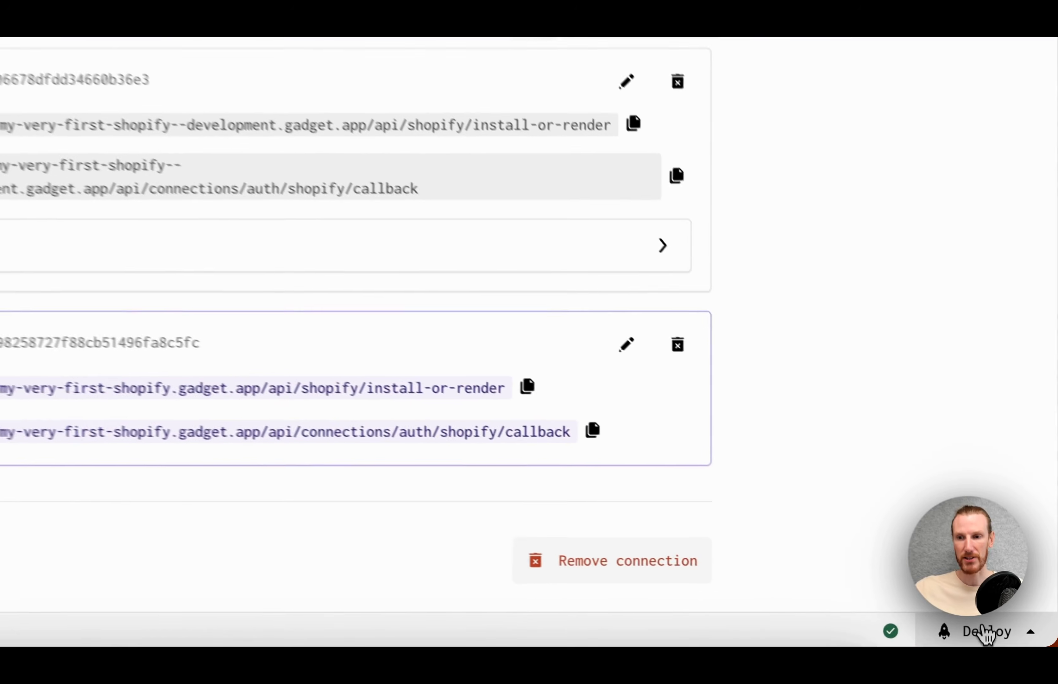
pyautogui.click(1019, 639)
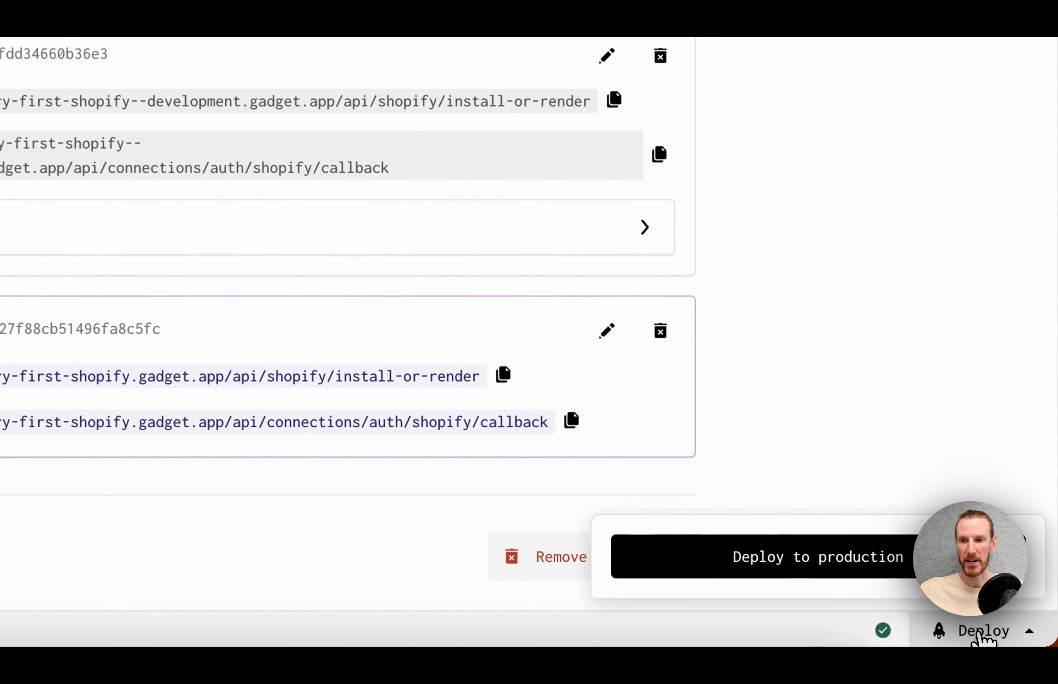
pyautogui.click(863, 564)
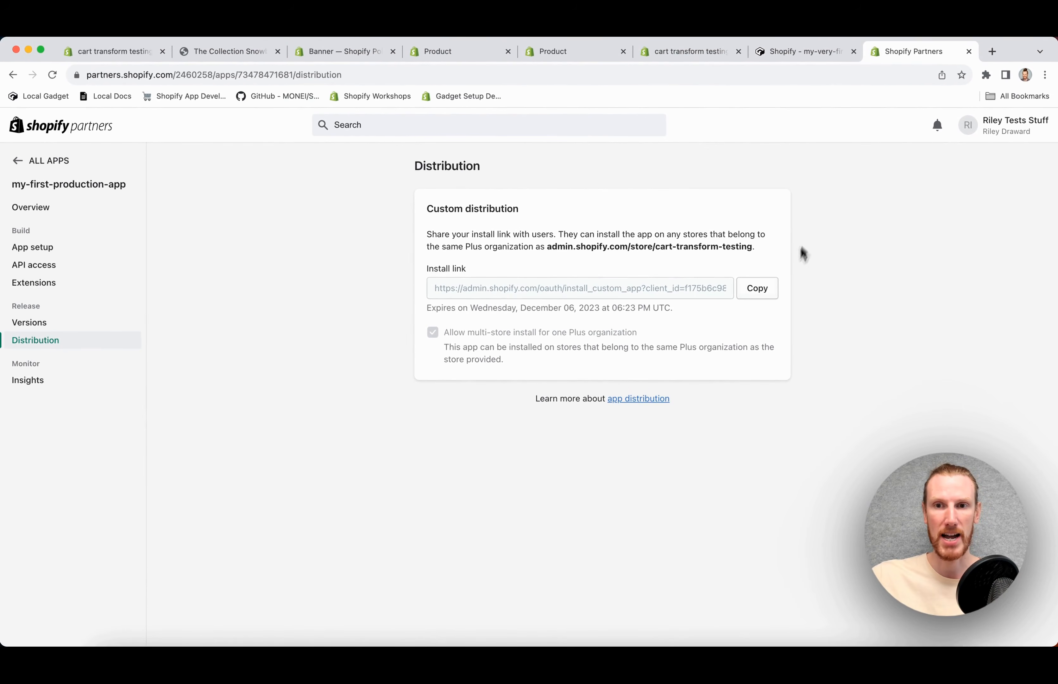
# - Copy the custom distribution install link from Shopify Partners and open it in a new browser tab
pyautogui.click(761, 291)
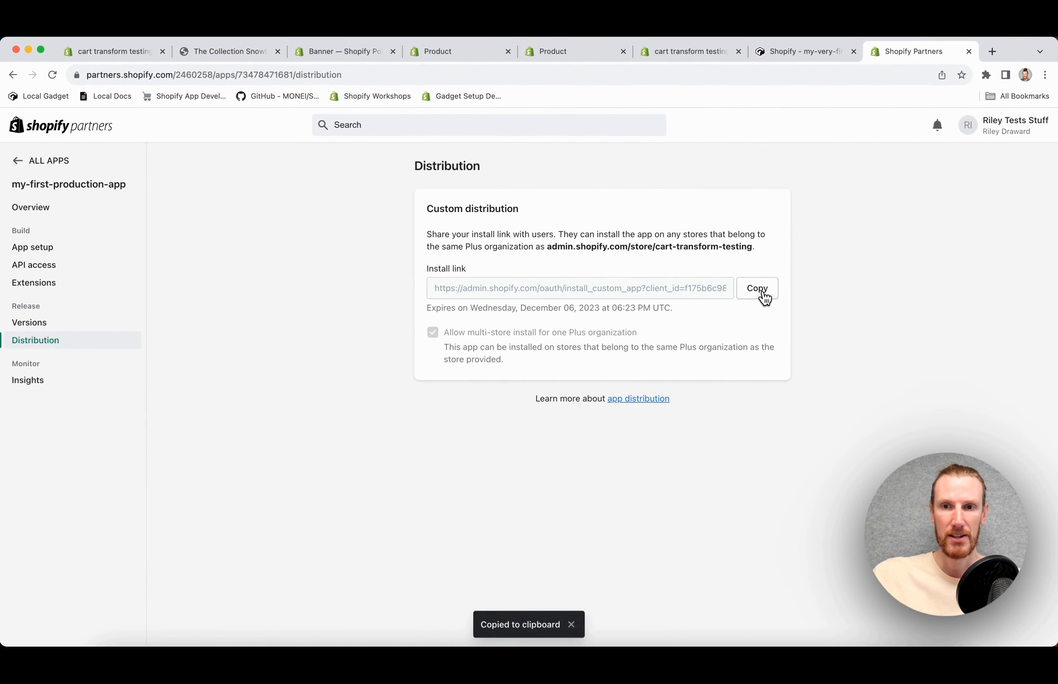
pyautogui.click(992, 51)
pyautogui.press('super+v')
pyautogui.press('Return')
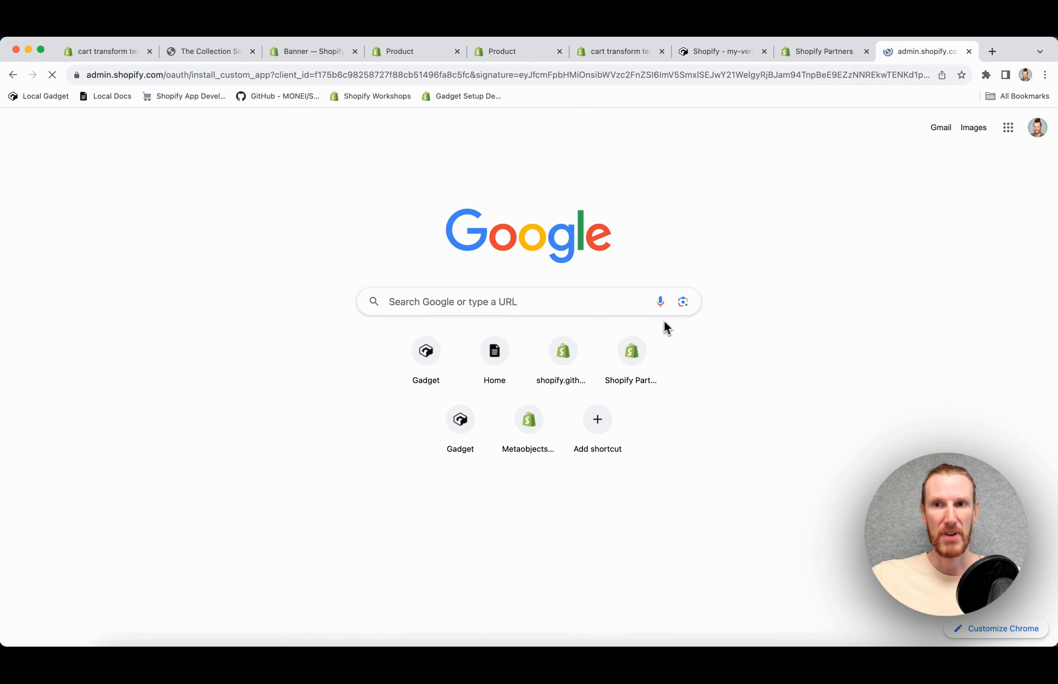
# - Search the stores for "cart", pick cart transform testing and install my-first-production-app on it
pyautogui.click(454, 256)
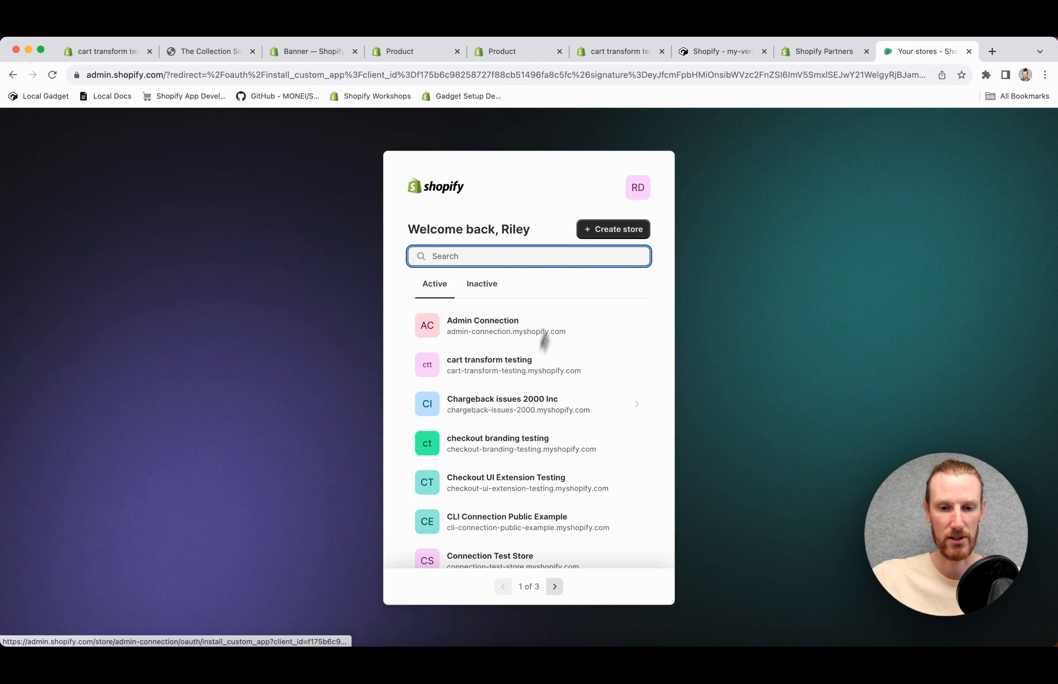
pyautogui.write('cart')
pyautogui.click(492, 340)
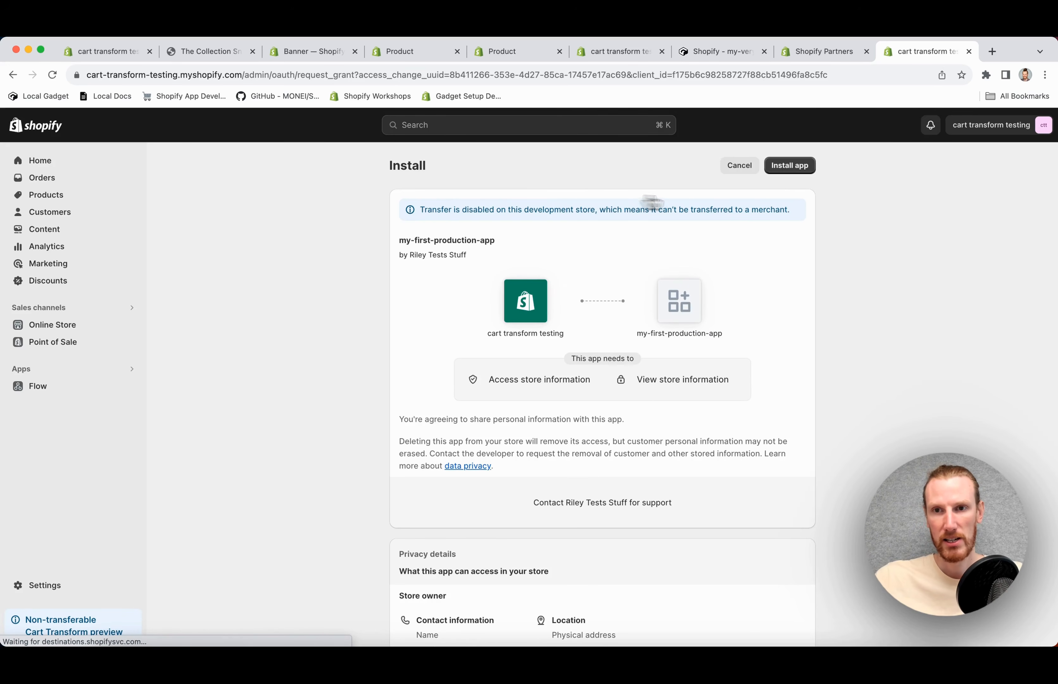
pyautogui.click(795, 168)
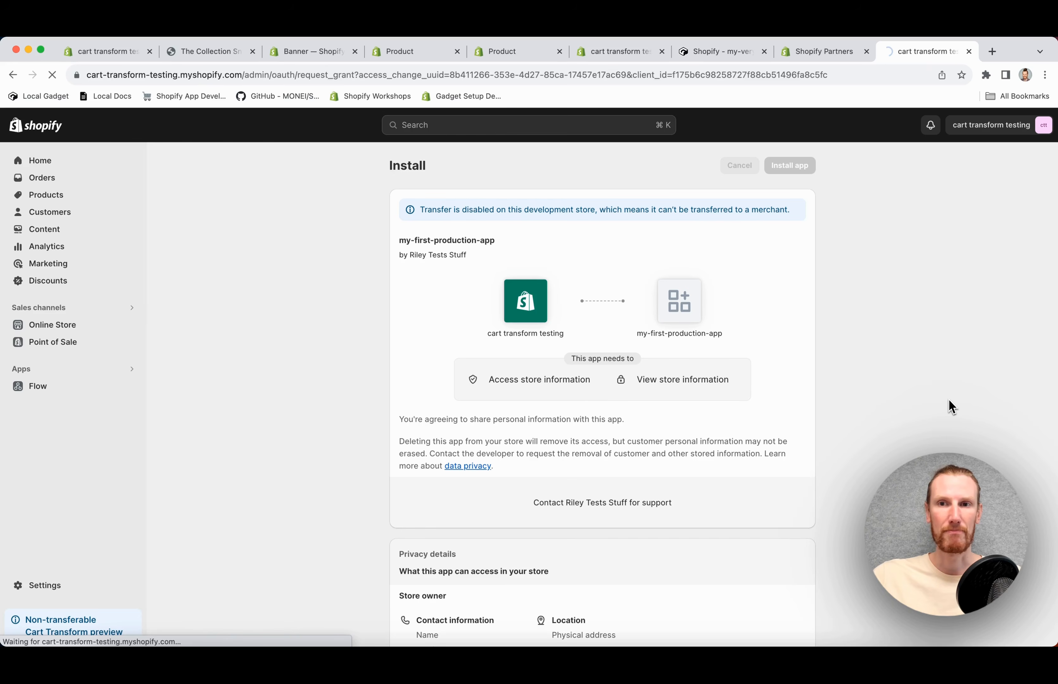